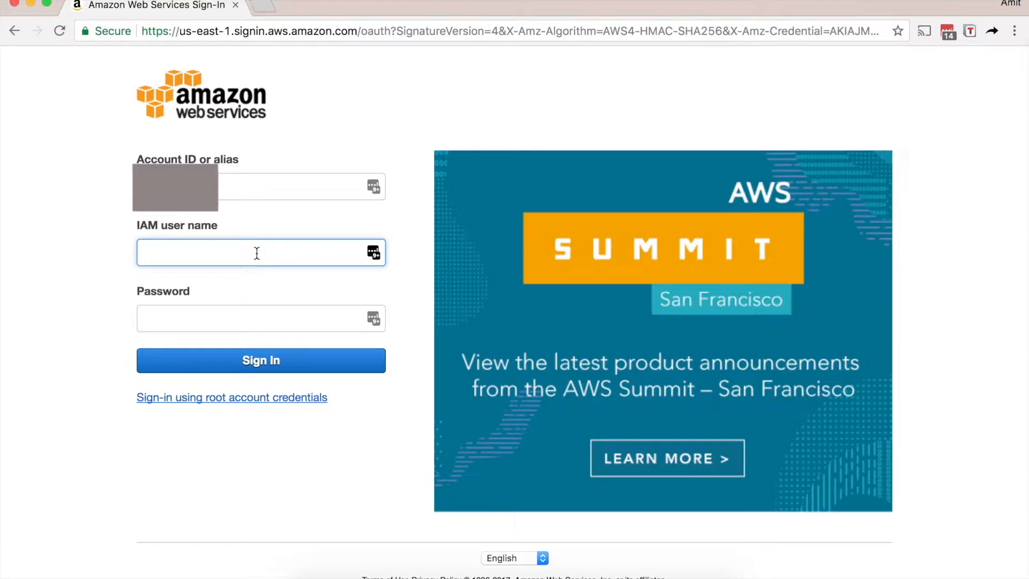
Sign in to the AWS console with the IAM user name and the account password
{"action": "key", "text": "Tab"}
{"action": "type", "text": "*********"}
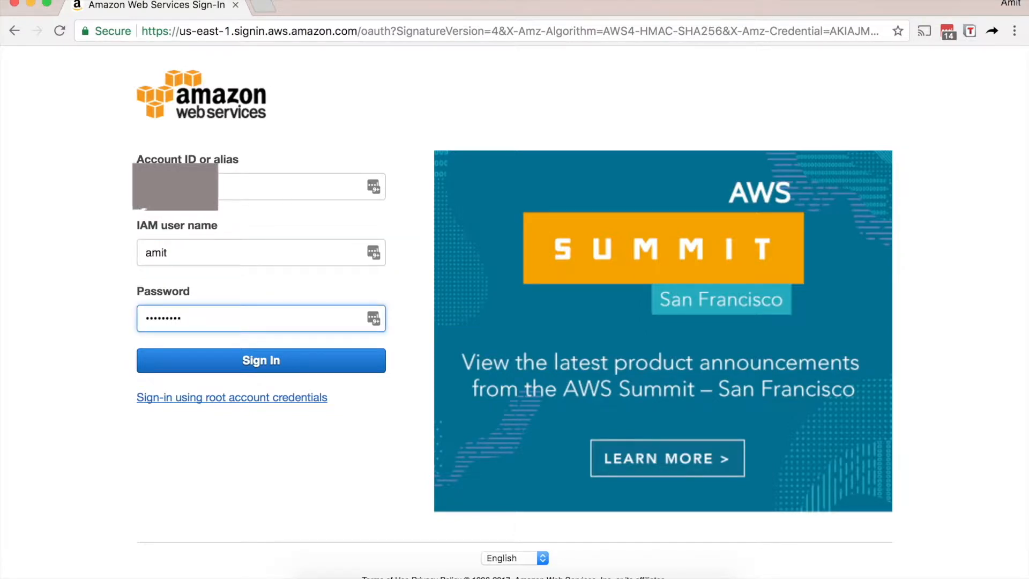
{"action": "key", "text": "Return"}
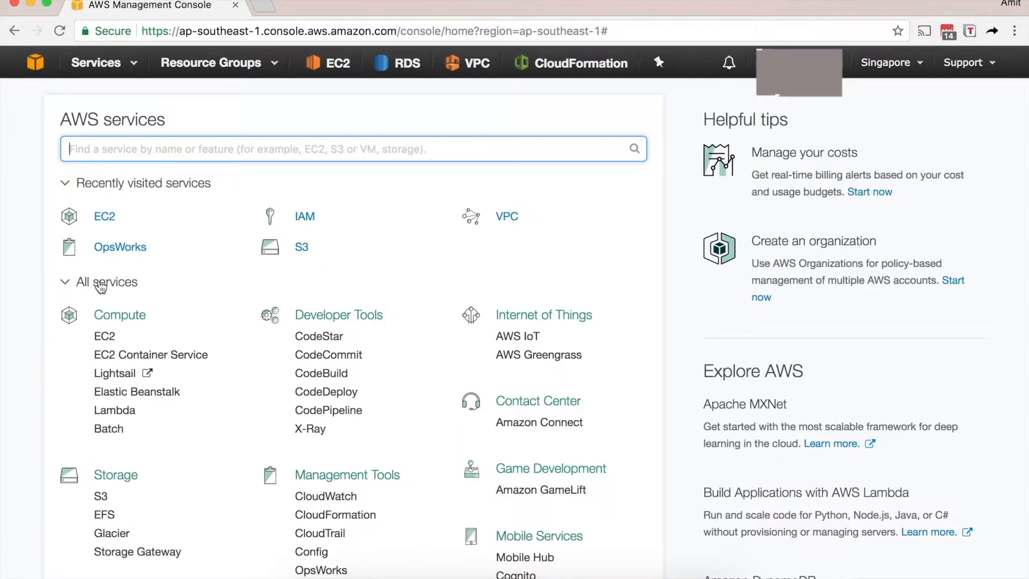
Look through the console home page, covering the list of all services, Build a solution and Learn to build
{"action": "scroll", "coordinate": [201, 292], "scroll_direction": "down", "scroll_amount": 4}
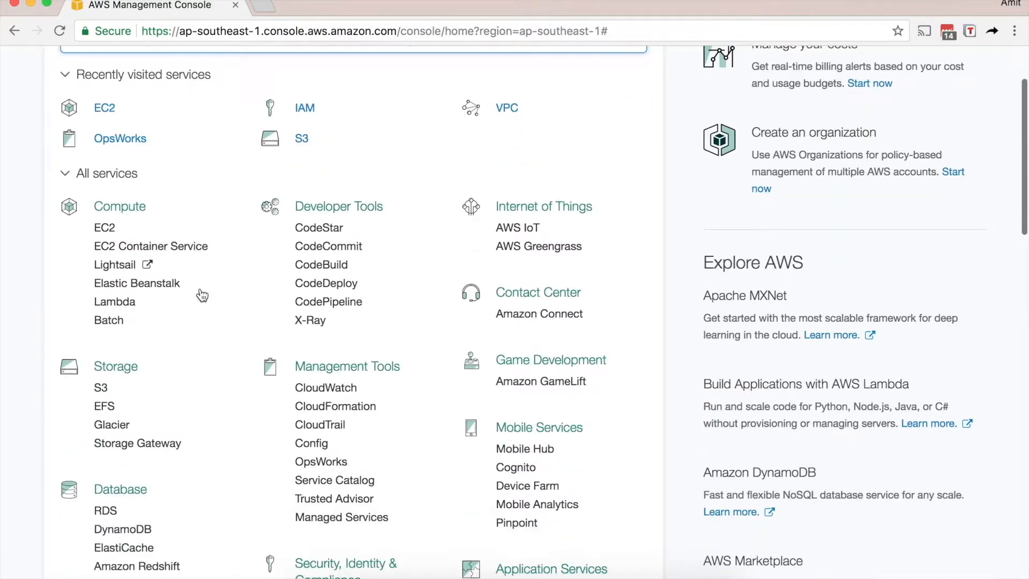
{"action": "scroll", "coordinate": [201, 290], "scroll_direction": "down", "scroll_amount": 2}
{"action": "scroll", "coordinate": [201, 290], "scroll_direction": "up", "scroll_amount": 2}
{"action": "scroll", "coordinate": [200, 290], "scroll_direction": "down", "scroll_amount": 1}
{"action": "scroll", "coordinate": [200, 292], "scroll_direction": "down", "scroll_amount": 10}
{"action": "scroll", "coordinate": [200, 292], "scroll_direction": "down", "scroll_amount": 10}
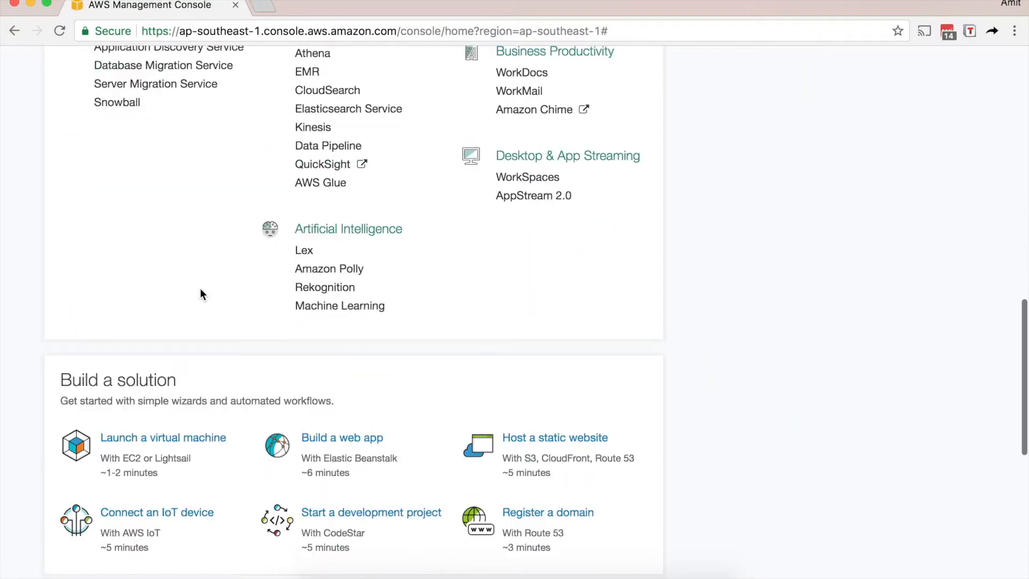
{"action": "scroll", "coordinate": [202, 293], "scroll_direction": "down", "scroll_amount": 3}
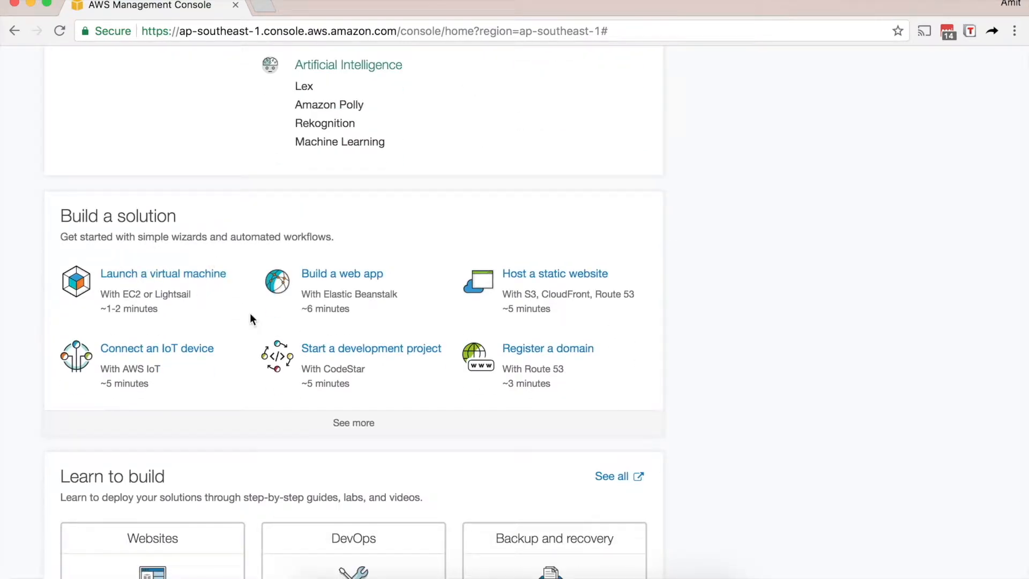
{"action": "scroll", "coordinate": [250, 317], "scroll_direction": "down", "scroll_amount": 7}
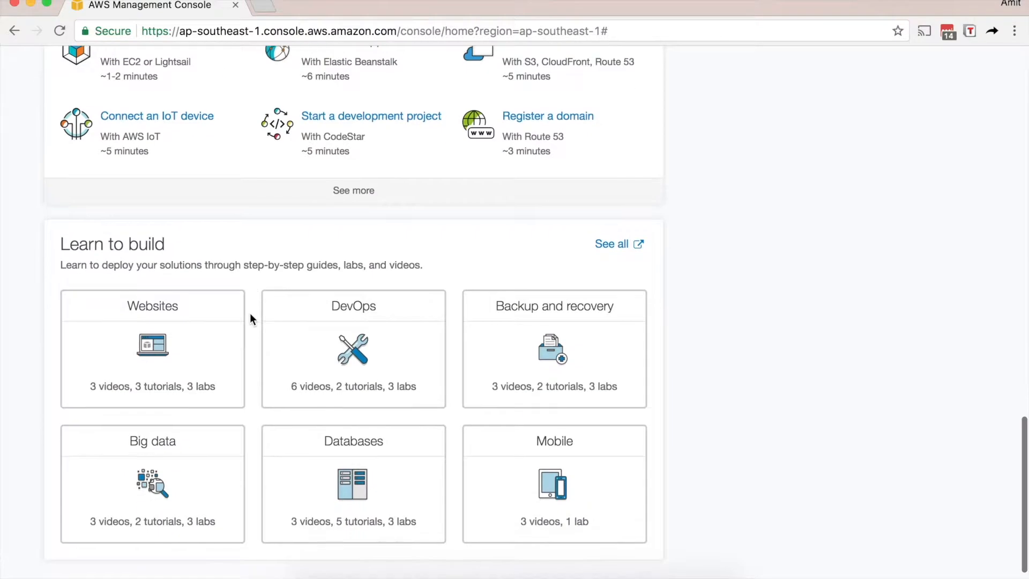
{"action": "scroll", "coordinate": [250, 313], "scroll_direction": "down", "scroll_amount": 2}
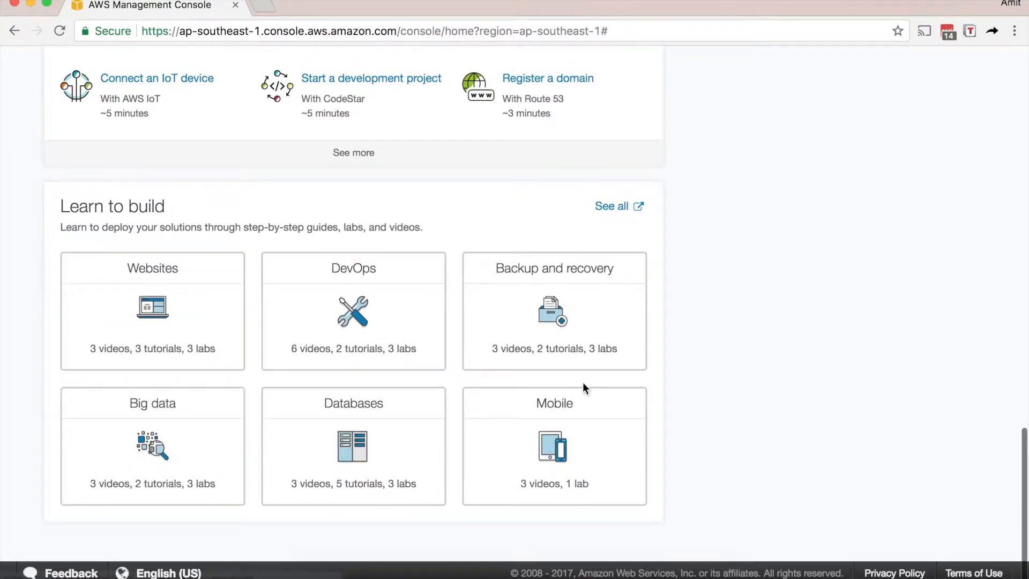
{"action": "scroll", "coordinate": [585, 386], "scroll_direction": "up", "scroll_amount": 12}
{"action": "scroll", "coordinate": [583, 382], "scroll_direction": "up", "scroll_amount": 3}
{"action": "scroll", "coordinate": [583, 382], "scroll_direction": "down", "scroll_amount": 14}
{"action": "scroll", "coordinate": [584, 381], "scroll_direction": "up", "scroll_amount": 12}
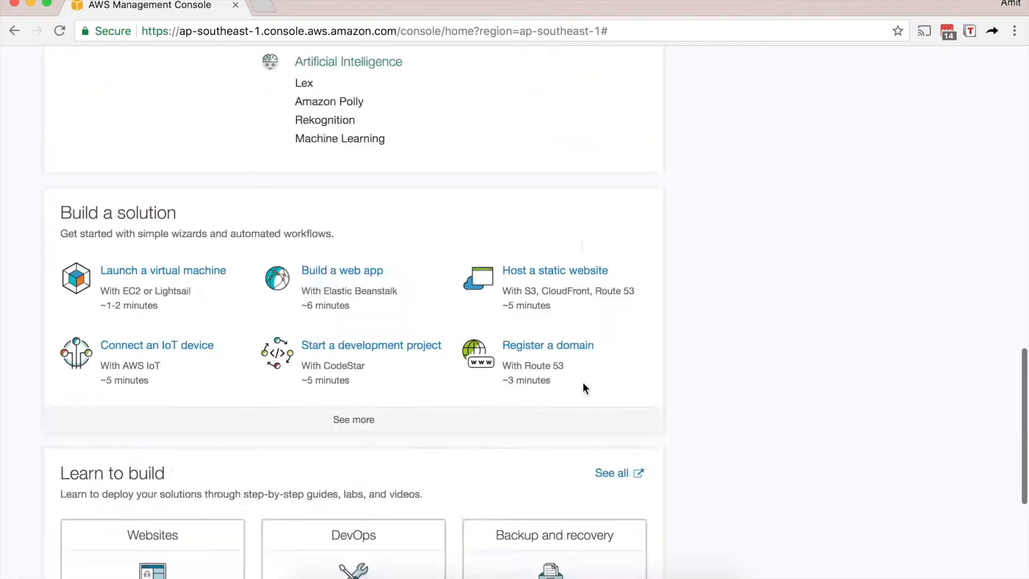
{"action": "scroll", "coordinate": [584, 385], "scroll_direction": "down", "scroll_amount": 11}
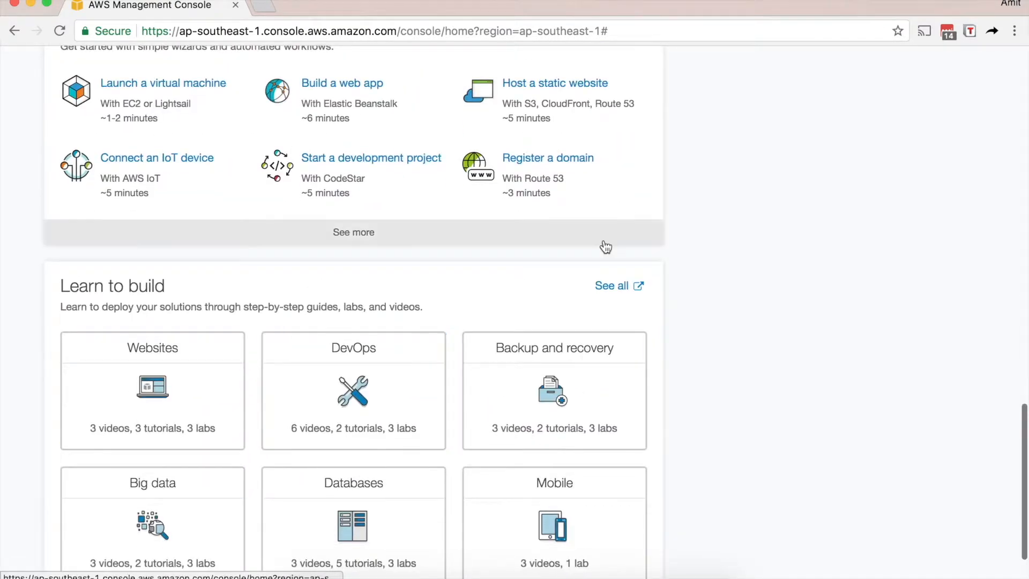
{"action": "scroll", "coordinate": [606, 248], "scroll_direction": "up", "scroll_amount": 20}
{"action": "scroll", "coordinate": [605, 248], "scroll_direction": "up", "scroll_amount": 14}
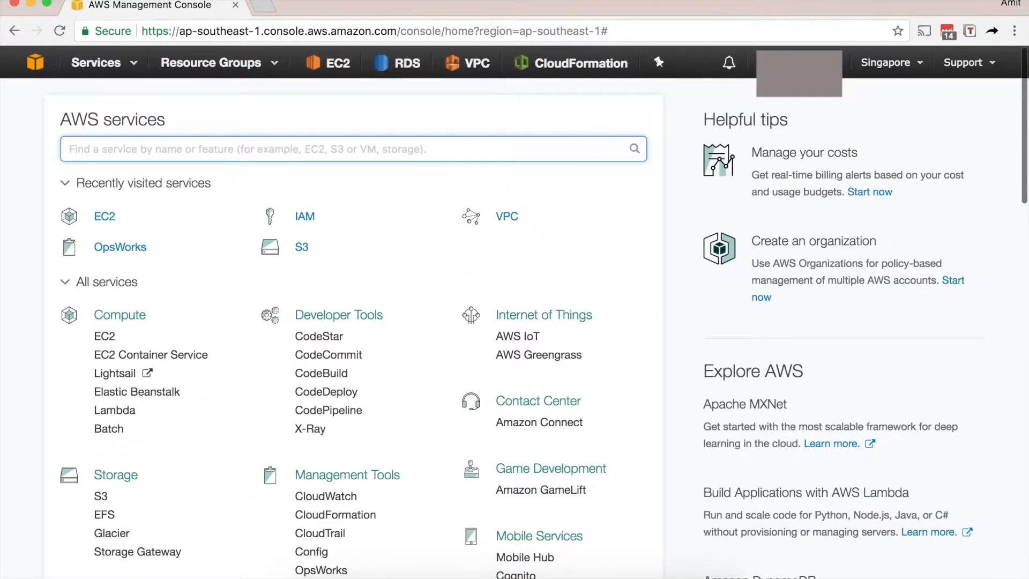
Check the list of available regions, keep Singapore, and open the EC2 dashboard
{"action": "left_click", "coordinate": [906, 65]}
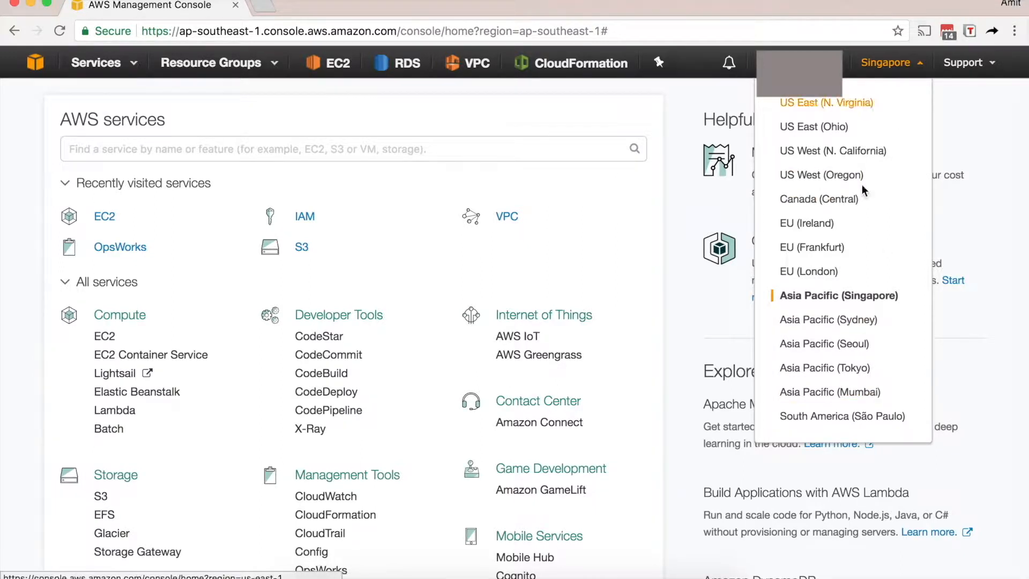
{"action": "left_click", "coordinate": [876, 68]}
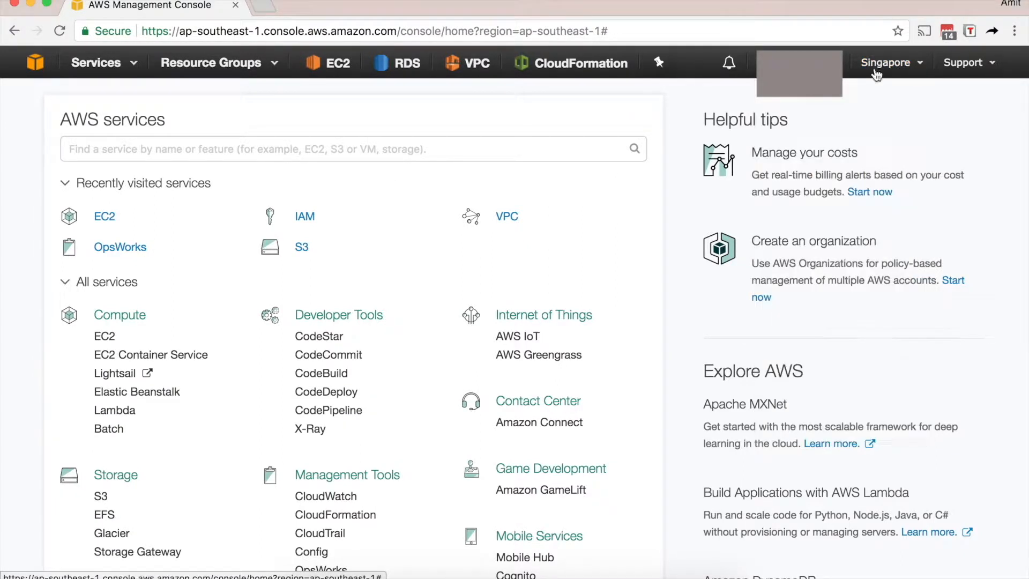
{"action": "left_click", "coordinate": [107, 218]}
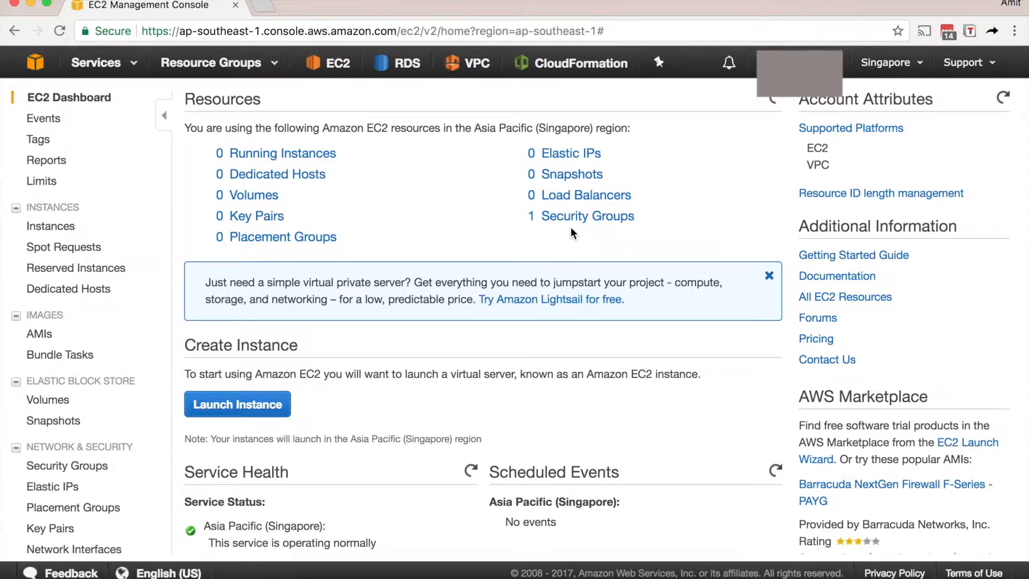
Switch to TextEdit and move the blank document so the EC2 resource list is uncovered
{"action": "key", "text": "super+space"}
{"action": "type", "text": "textedit"}
{"action": "key", "text": "Return"}
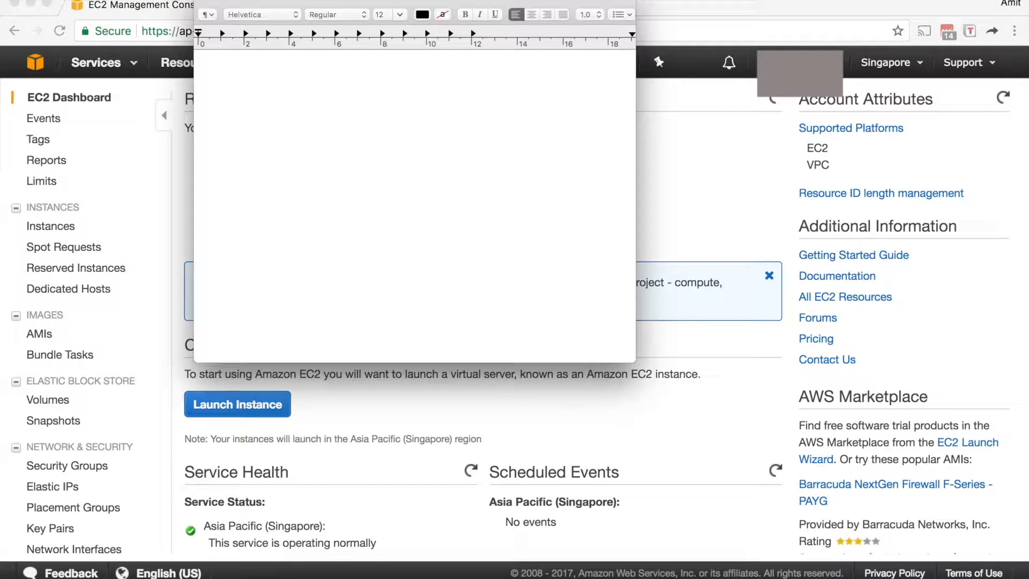
{"action": "left_click_drag", "start_coordinate": [353, 1], "coordinate": [729, 148]}
List Security Group, Key Pair, Elastic IP Address and VPC on separate lines of the note, and switch back to the EC2 console
{"action": "type", "text": "Security Group "}
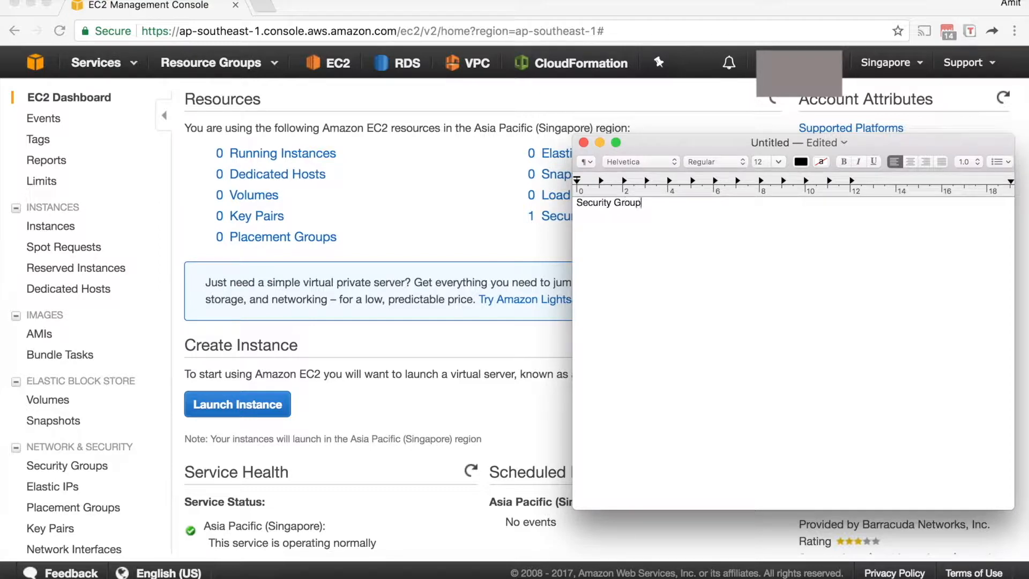
{"action": "type", "text": "Key Pair "}
{"action": "type", "text": "Elastic"}
{"action": "type", "text": " IP"}
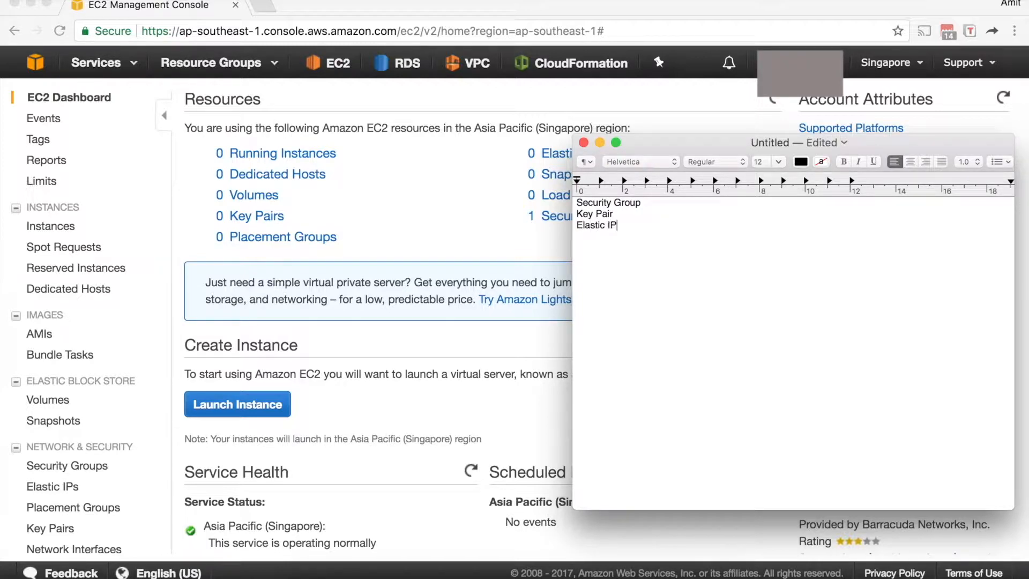
{"action": "type", "text": " Address"}
{"action": "key", "text": "Return"}
{"action": "type", "text": "VPC"}
{"action": "left_click", "coordinate": [420, 195]}
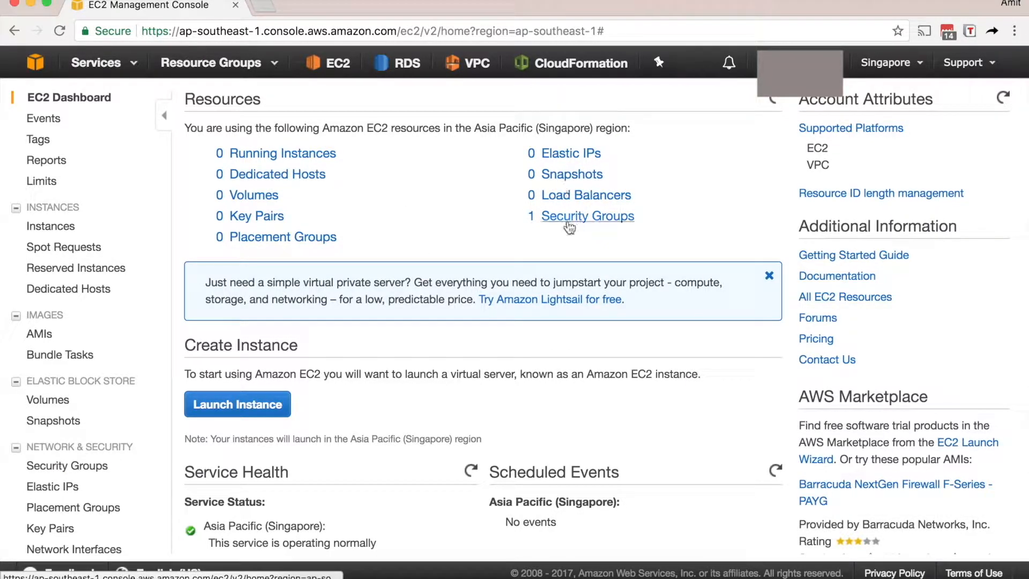
Open the list of security groups for the Singapore region
{"action": "left_click", "coordinate": [85, 455]}
{"action": "left_click", "coordinate": [85, 455]}
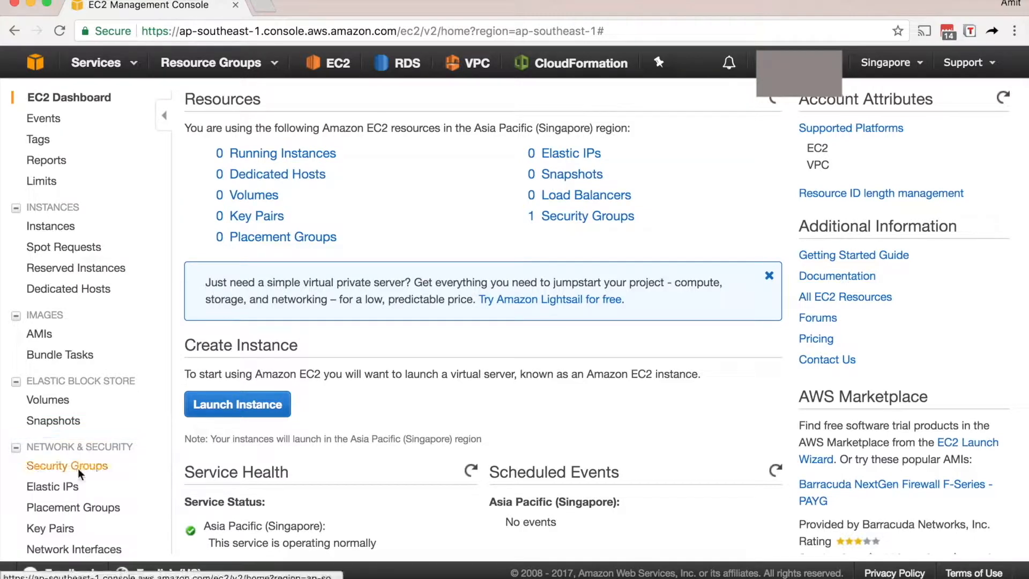
{"action": "left_click", "coordinate": [78, 464]}
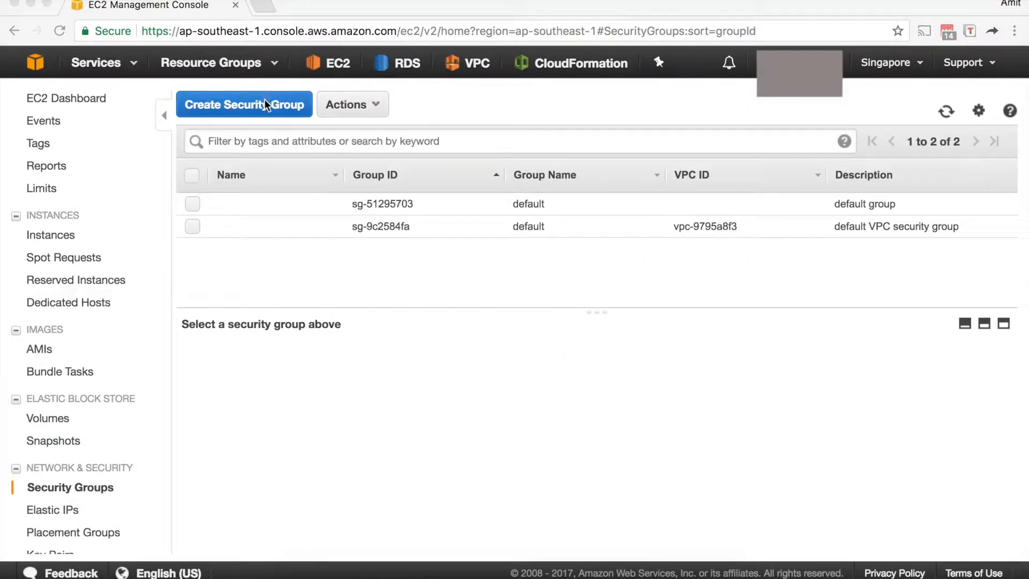
Start a new security group in the default VPC vpc-9795a8f3, named "Demo-SG" with the description "Security Group for Demo"
{"action": "left_click", "coordinate": [263, 104]}
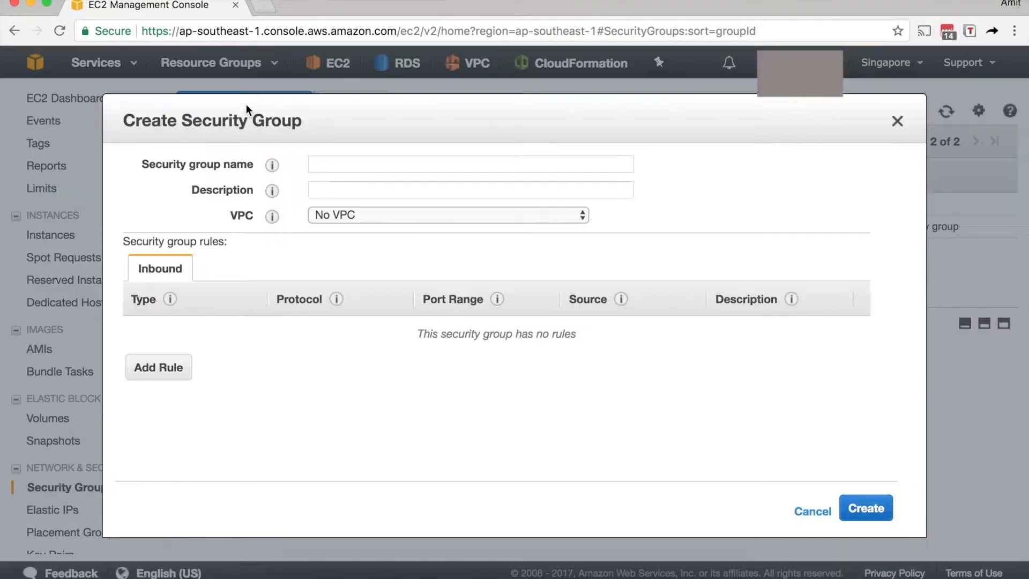
{"action": "left_click", "coordinate": [378, 215]}
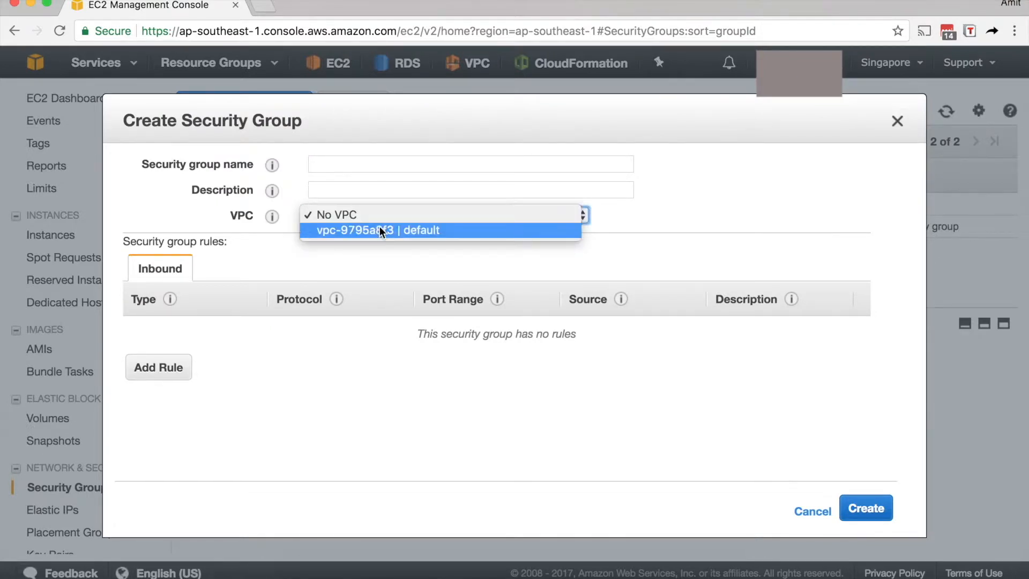
{"action": "left_click", "coordinate": [380, 226]}
{"action": "left_click", "coordinate": [407, 163]}
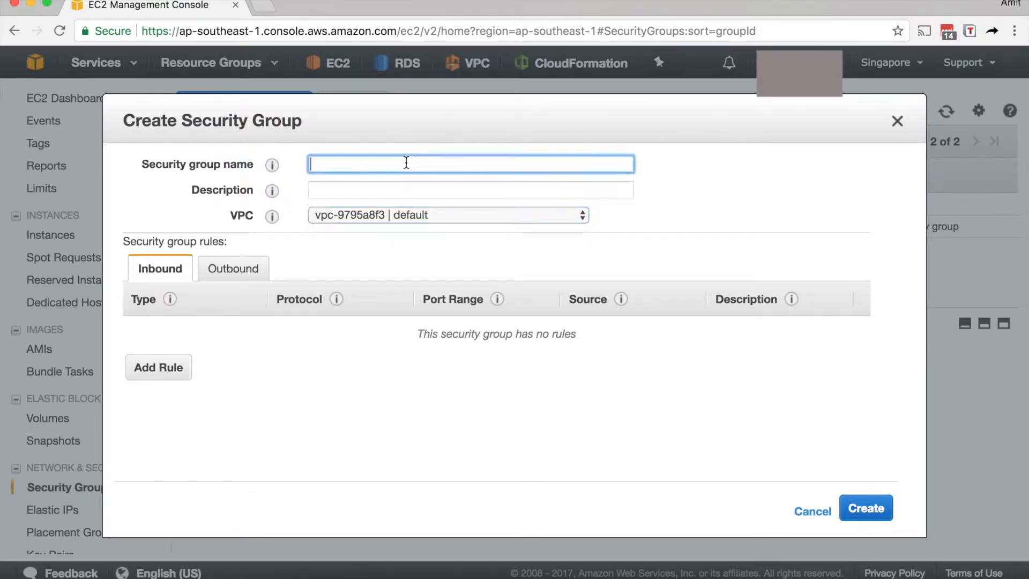
{"action": "type", "text": "Demo-SG"}
{"action": "key", "text": "Tab"}
{"action": "type", "text": "Security Gr"}
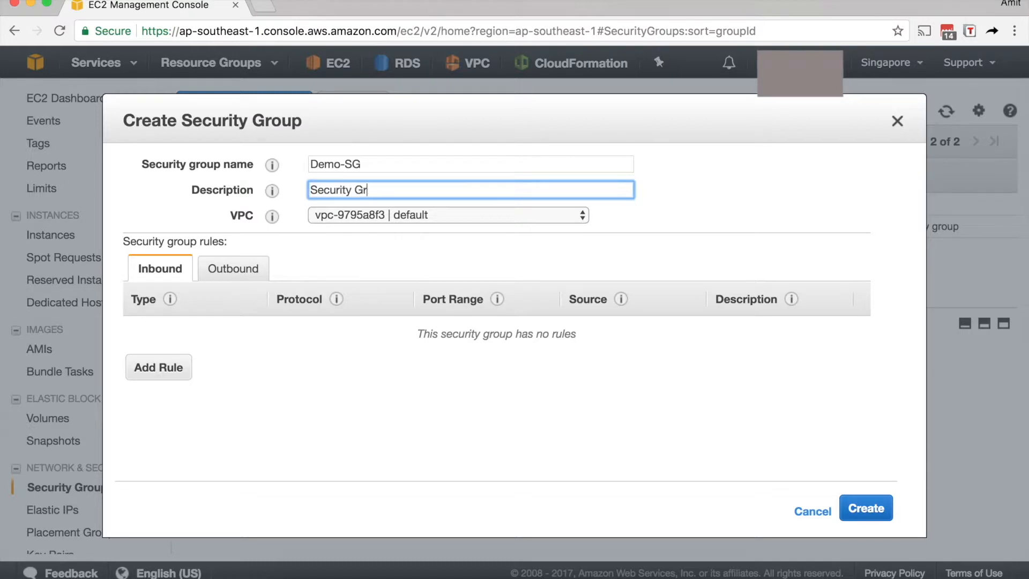
{"action": "type", "text": "oup for Demo"}
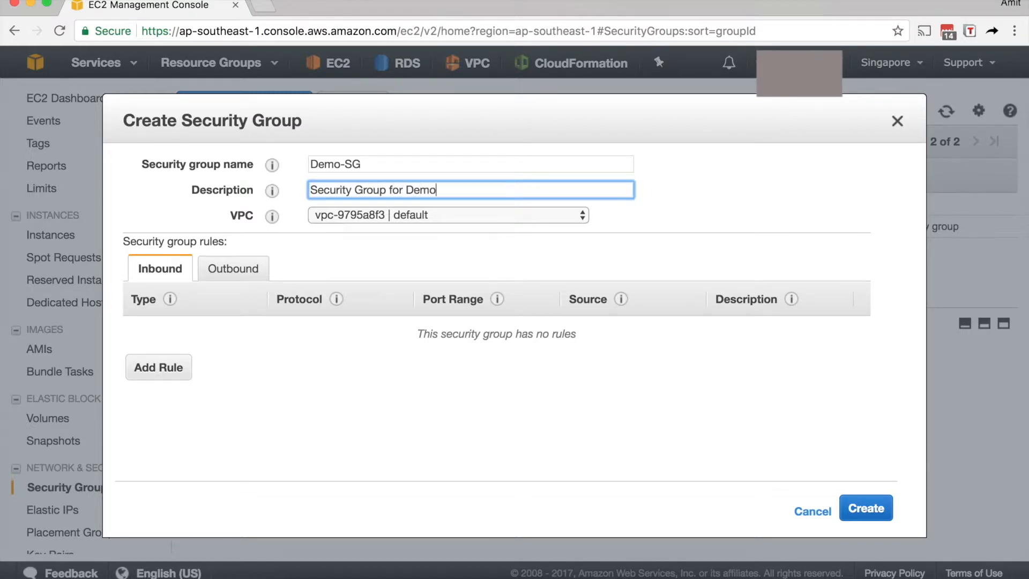
Add an inbound rule of type SSH with the source set to Anywhere
{"action": "left_click", "coordinate": [160, 366]}
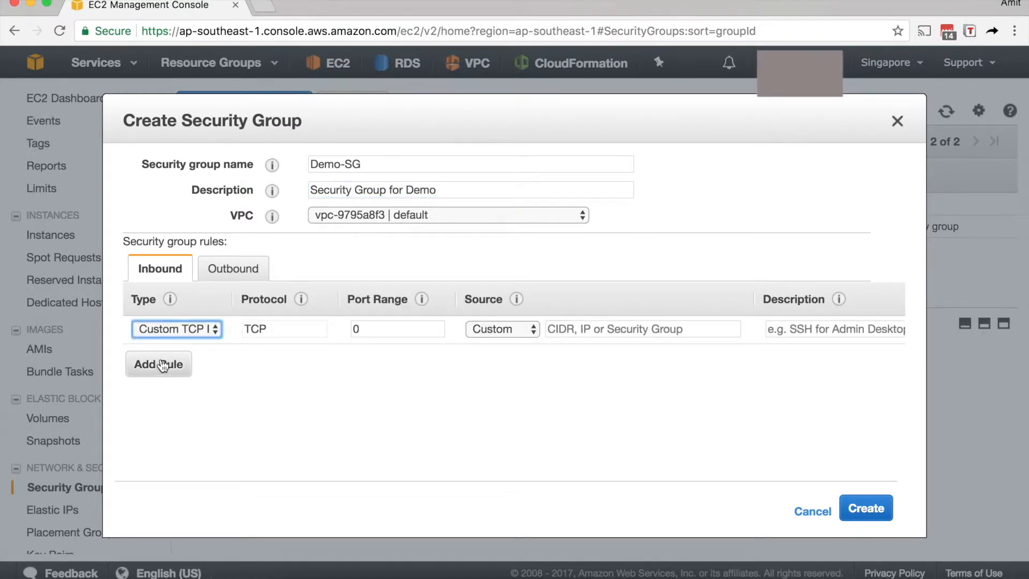
{"action": "left_click", "coordinate": [179, 329]}
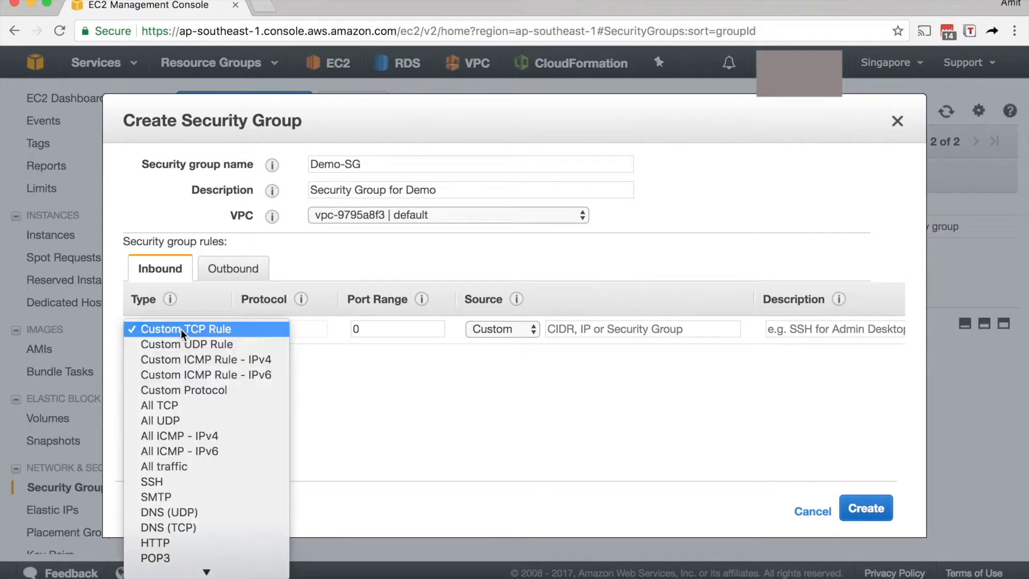
{"action": "left_click", "coordinate": [178, 482]}
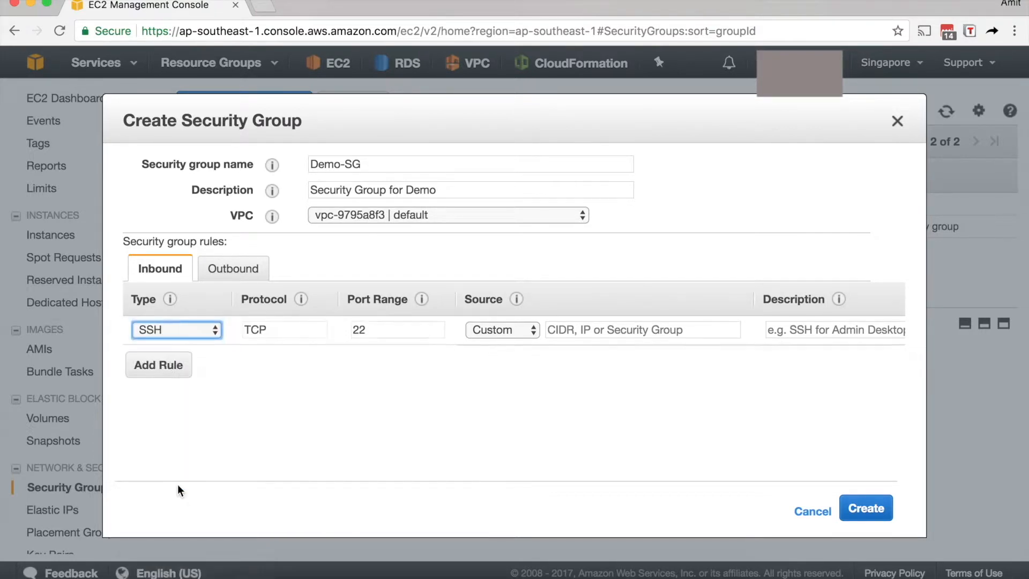
{"action": "left_click", "coordinate": [533, 329]}
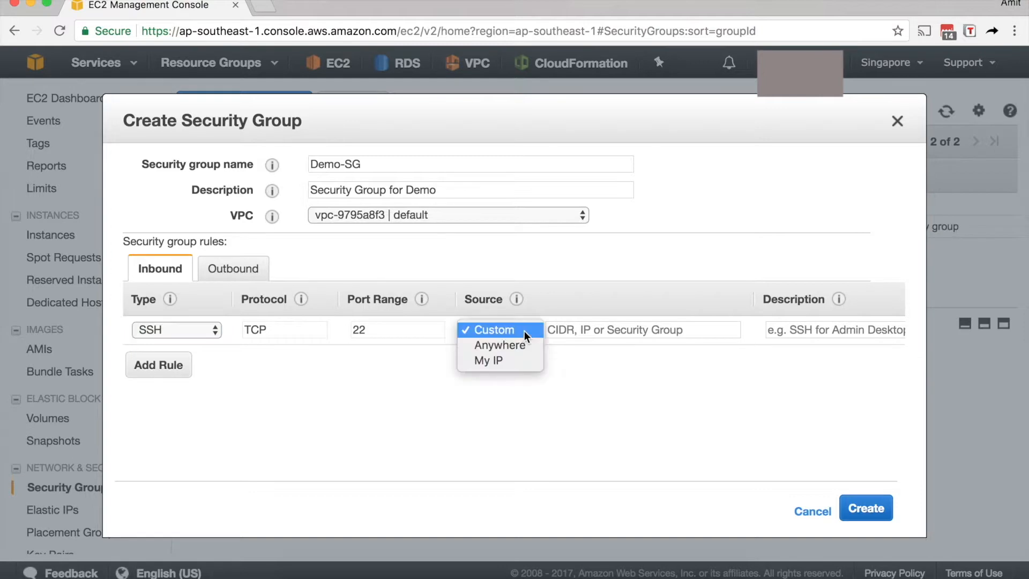
{"action": "left_click", "coordinate": [510, 355]}
{"action": "left_click", "coordinate": [518, 330]}
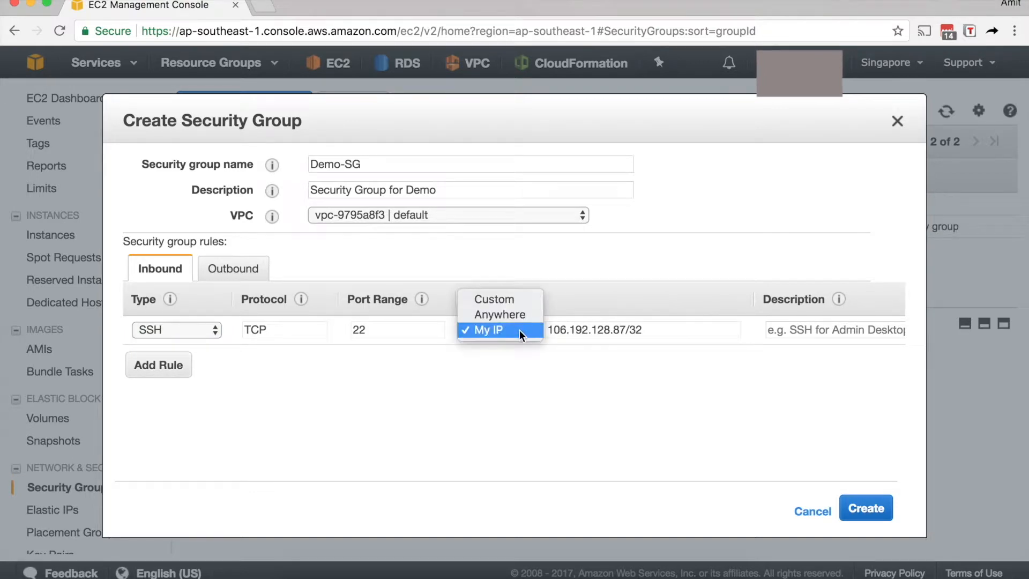
{"action": "left_click", "coordinate": [519, 315]}
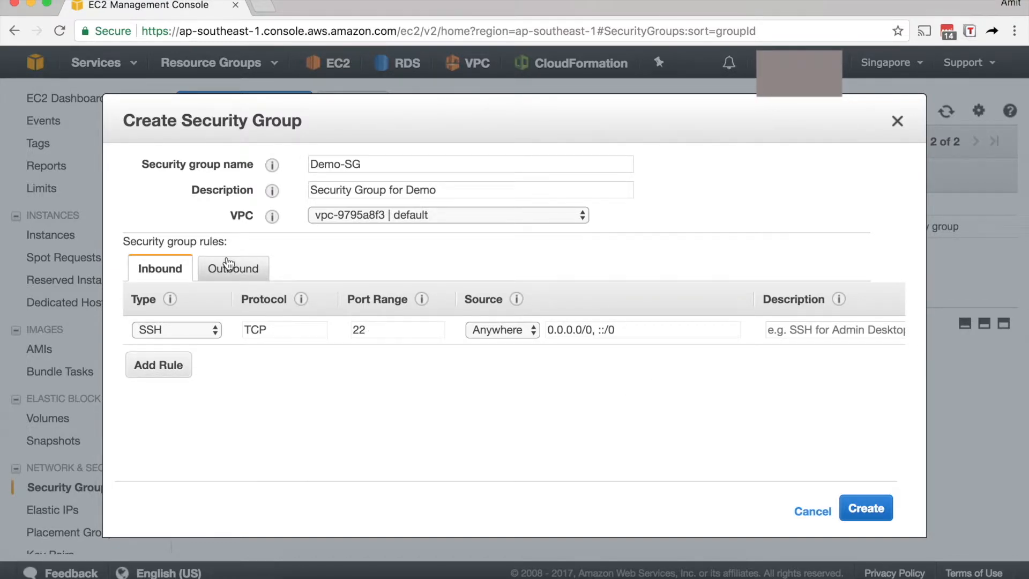
Review the outbound rules and create the Demo-SG security group
{"action": "left_click", "coordinate": [239, 272]}
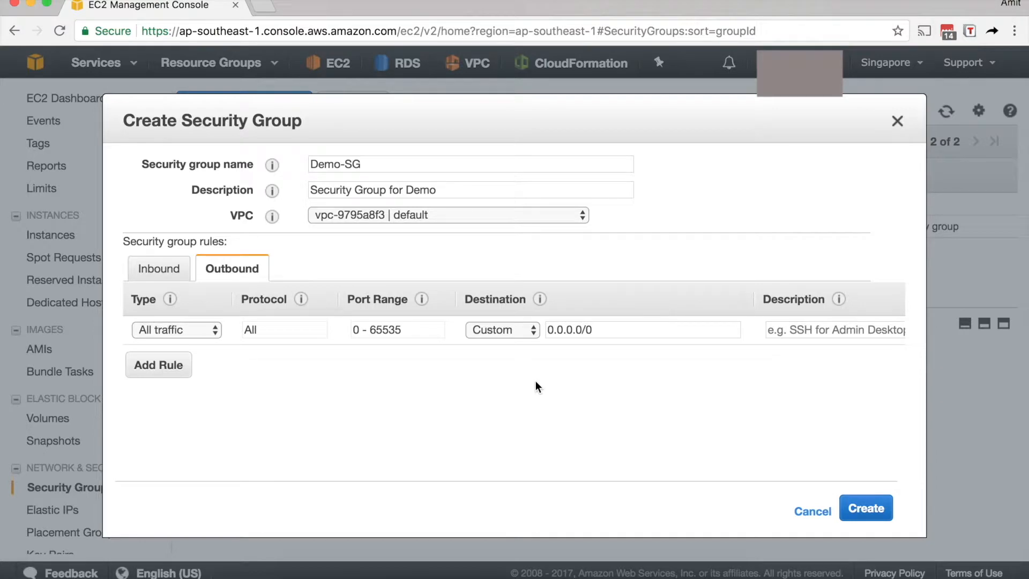
{"action": "scroll", "coordinate": [659, 345], "scroll_direction": "right", "scroll_amount": 3}
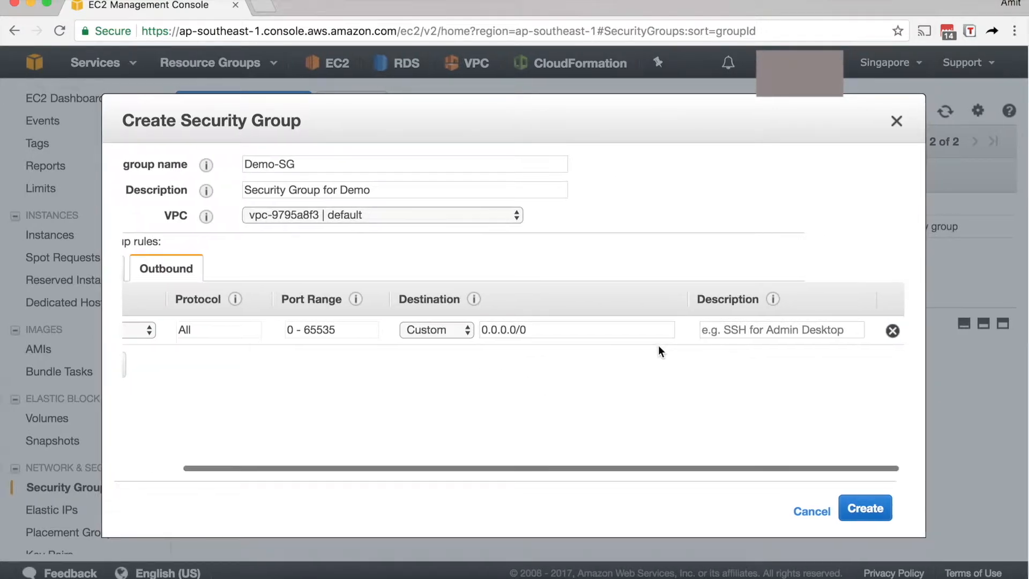
{"action": "scroll", "coordinate": [593, 375], "scroll_direction": "left", "scroll_amount": 3}
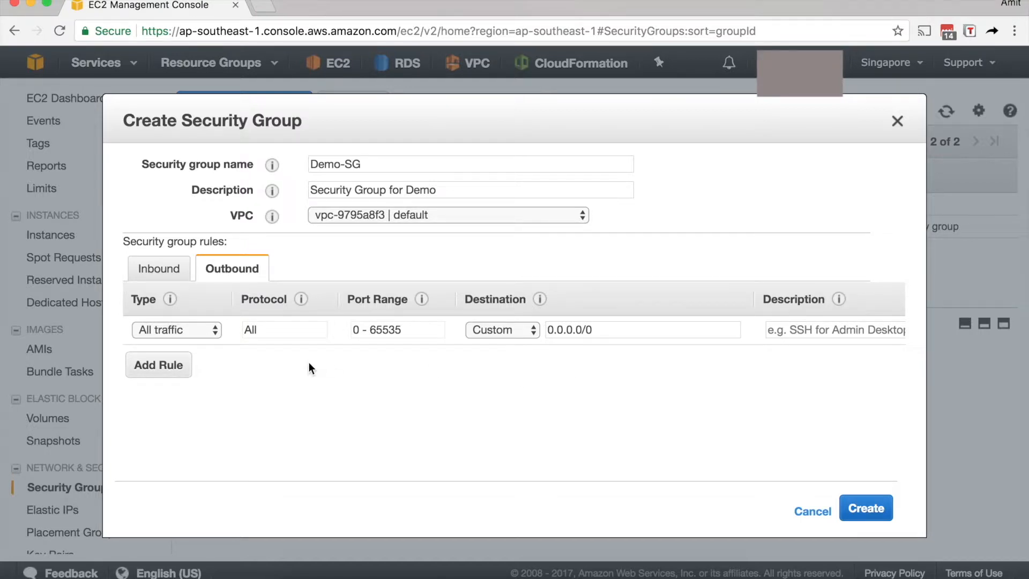
{"action": "left_click", "coordinate": [160, 269]}
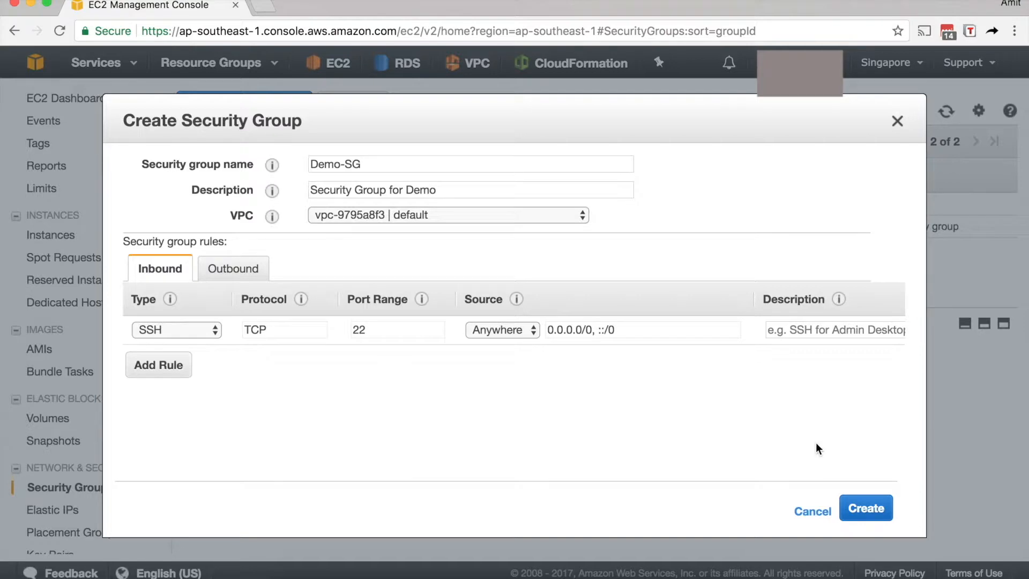
{"action": "left_click", "coordinate": [872, 513]}
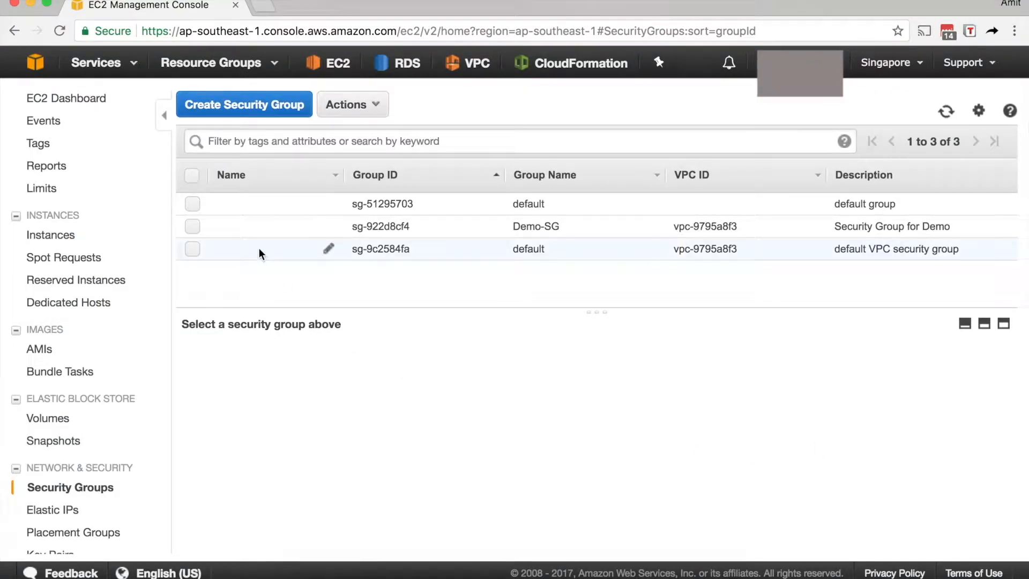
Set the Name tag of the Demo-SG security group to "Demo-SG", copied from its group name
{"action": "left_click", "coordinate": [253, 226]}
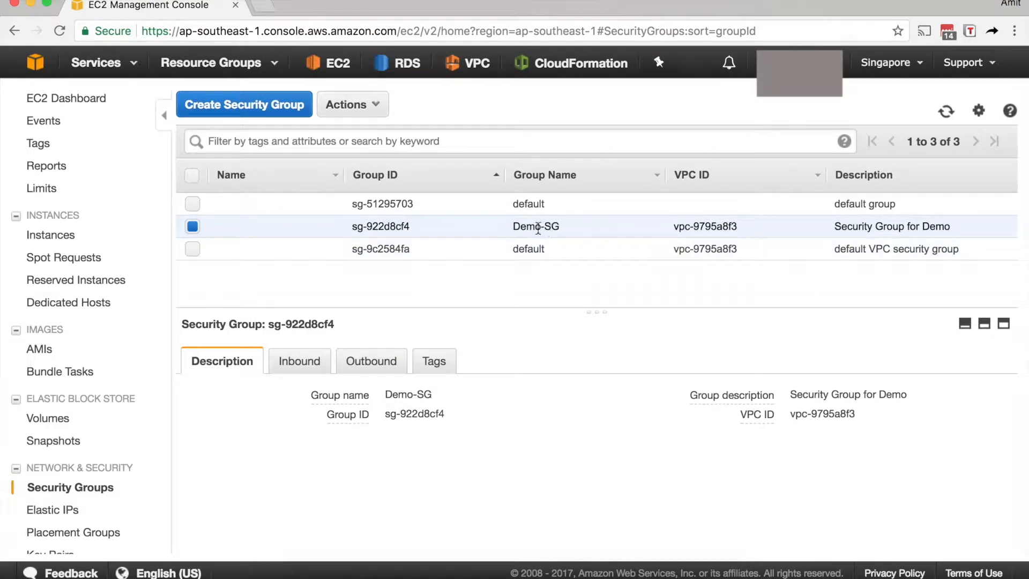
{"action": "left_click_drag", "start_coordinate": [509, 227], "coordinate": [578, 231]}
{"action": "key", "text": "ctrl+c"}
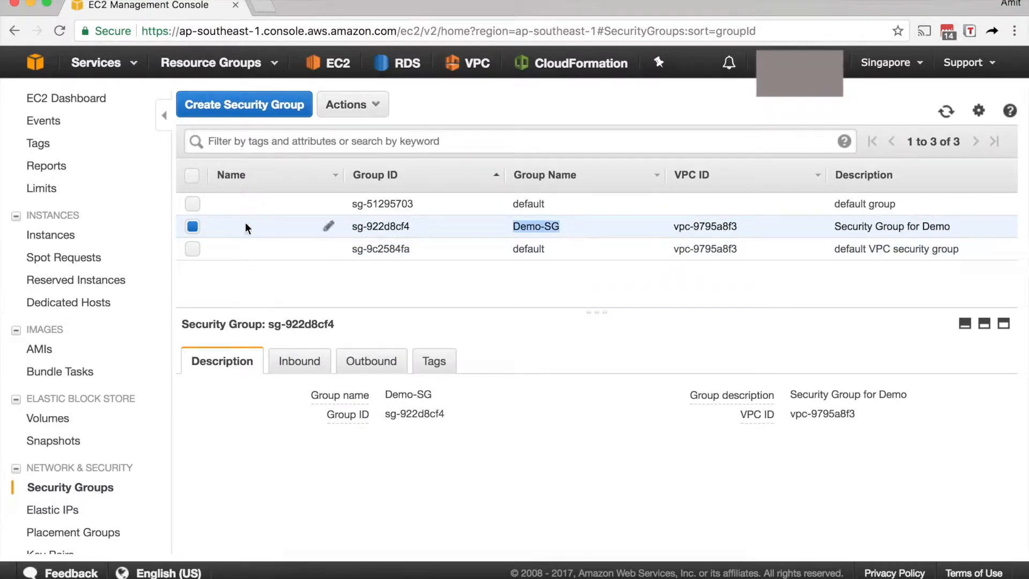
{"action": "left_click", "coordinate": [327, 227]}
{"action": "key", "text": "ctrl+v"}
{"action": "left_click", "coordinate": [386, 245]}
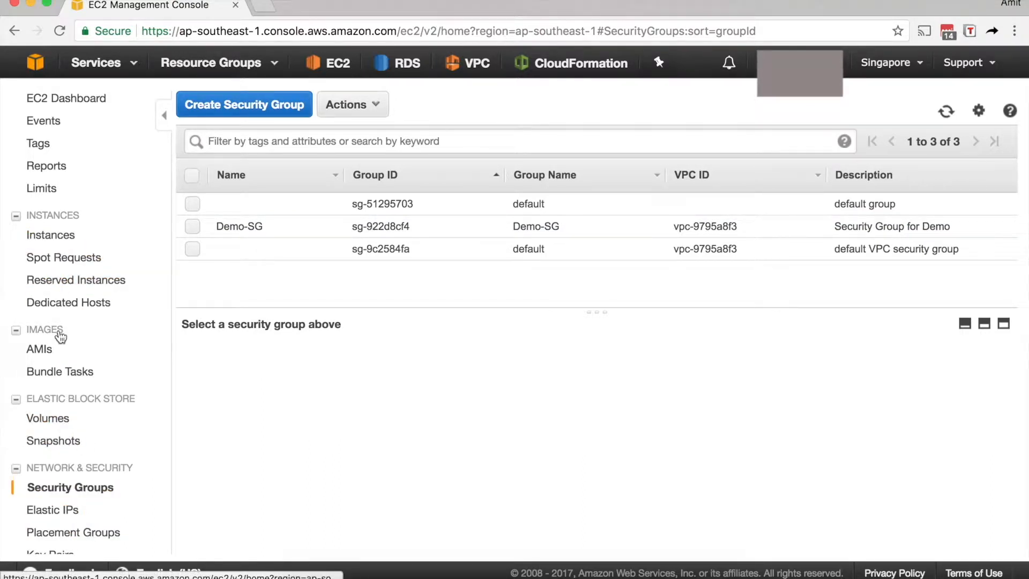
Create a new key pair named "Demo-KeyPair" in the Singapore region
{"action": "scroll", "coordinate": [65, 446], "scroll_direction": "down", "scroll_amount": 3}
{"action": "left_click", "coordinate": [61, 497]}
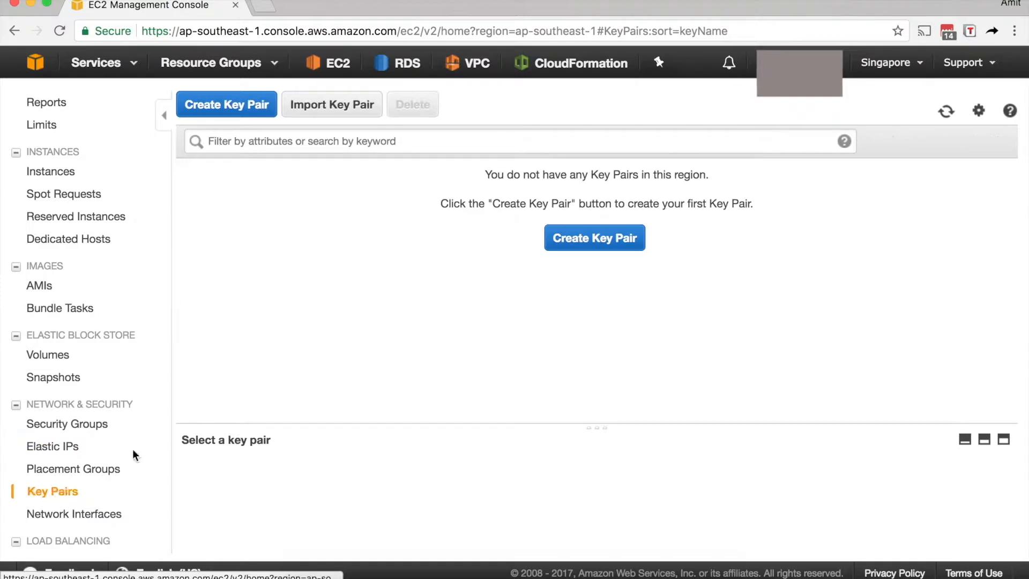
{"action": "left_click", "coordinate": [587, 236]}
{"action": "left_click", "coordinate": [515, 316]}
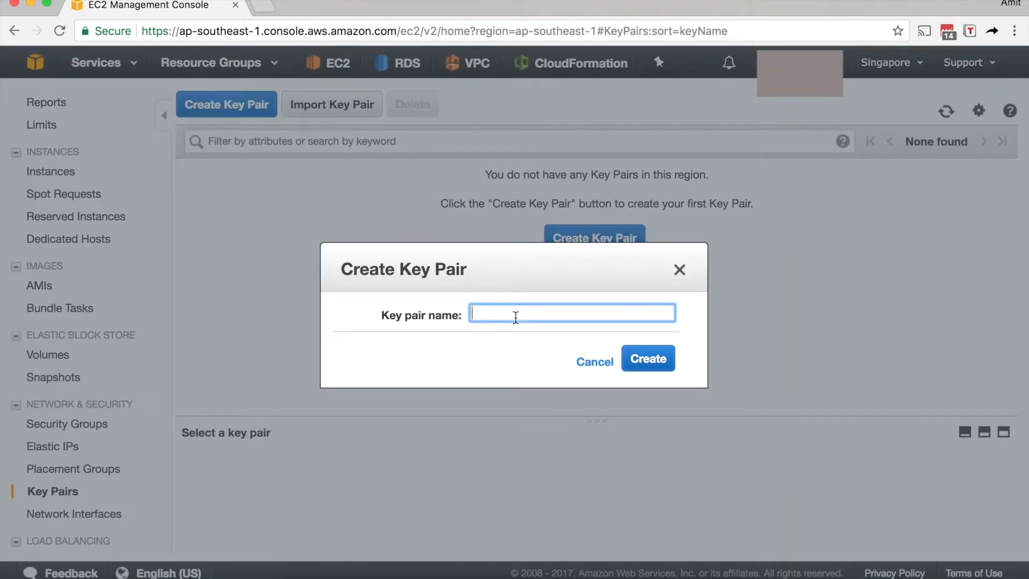
{"action": "type", "text": "Demo-Key"}
{"action": "type", "text": "air"}
{"action": "left_click", "coordinate": [641, 358]}
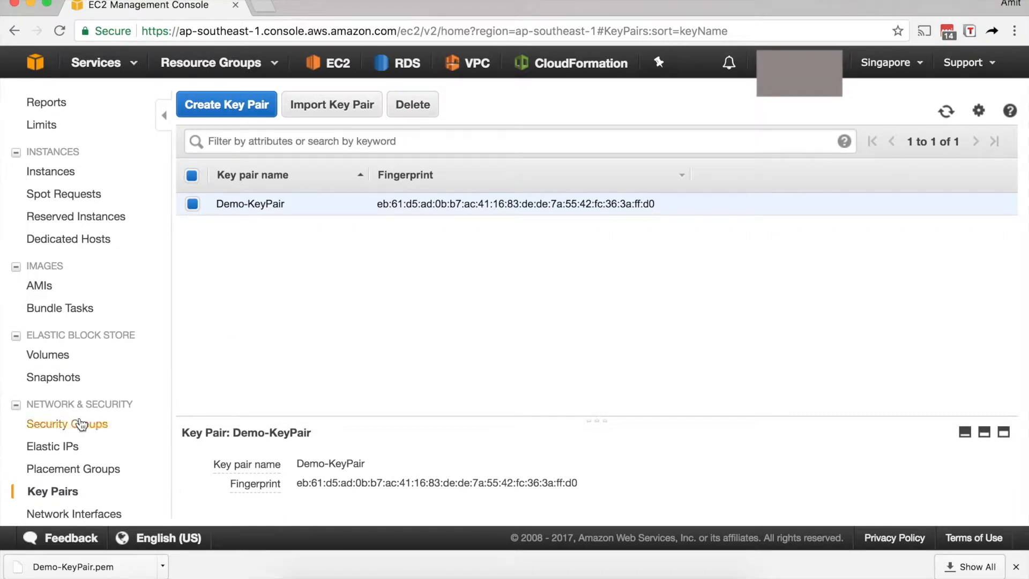
Consult the resource list in the text editor note, and allocate a new Elastic IP address with the VPC scope in the EC2 console
{"action": "scroll", "coordinate": [59, 343], "scroll_direction": "down", "scroll_amount": 3}
{"action": "scroll", "coordinate": [59, 342], "scroll_direction": "up", "scroll_amount": 5}
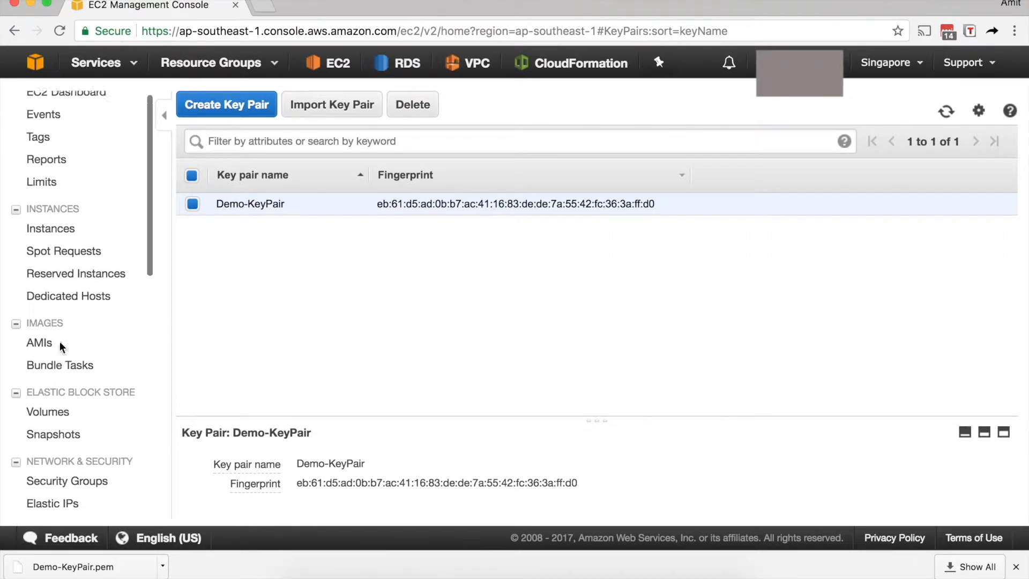
{"action": "key", "text": "super+Tab"}
{"action": "key", "text": "super+Tab"}
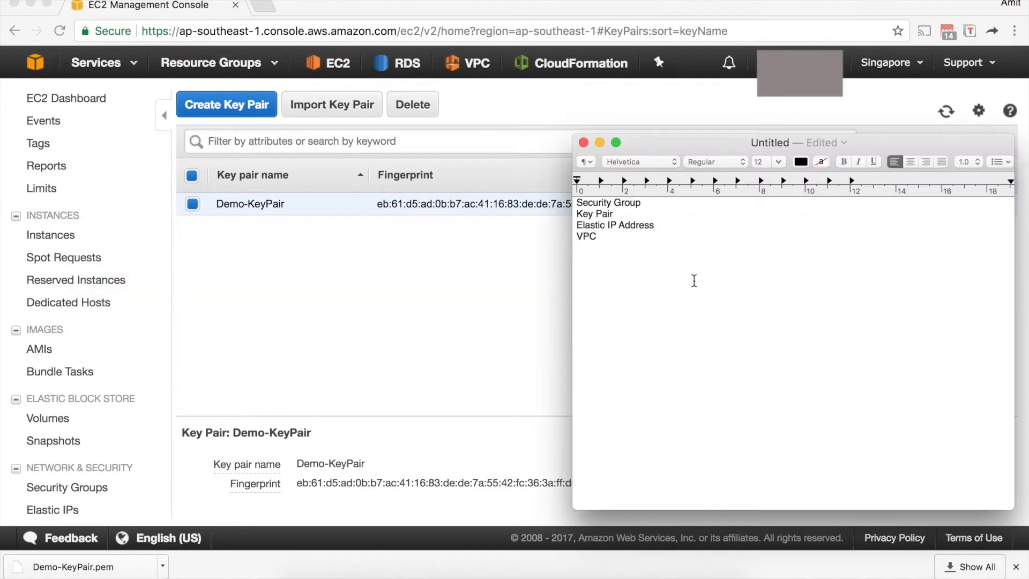
{"action": "left_click", "coordinate": [283, 308]}
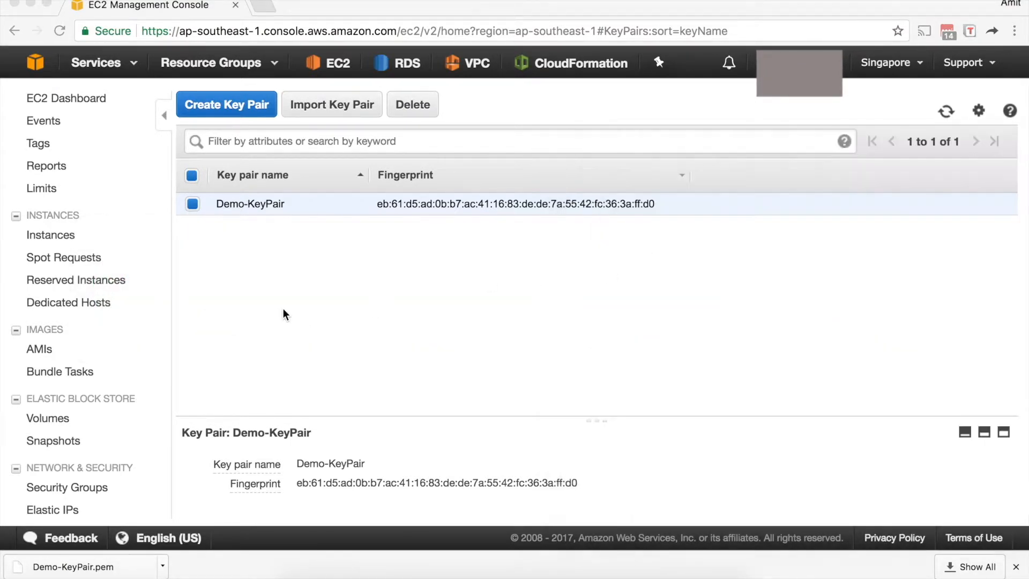
{"action": "scroll", "coordinate": [66, 391], "scroll_direction": "down", "scroll_amount": 2}
{"action": "left_click", "coordinate": [69, 461]}
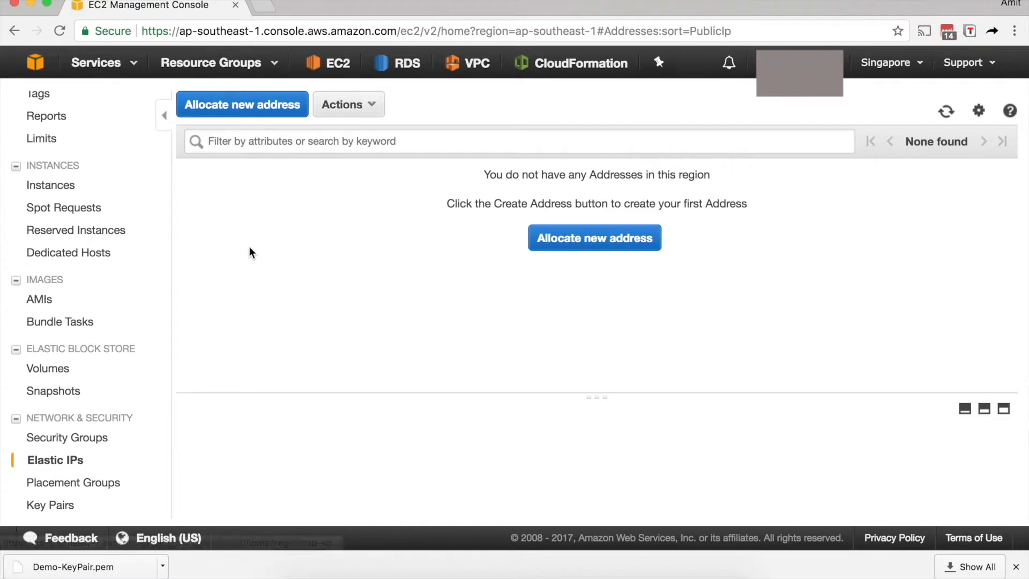
{"action": "left_click", "coordinate": [263, 105]}
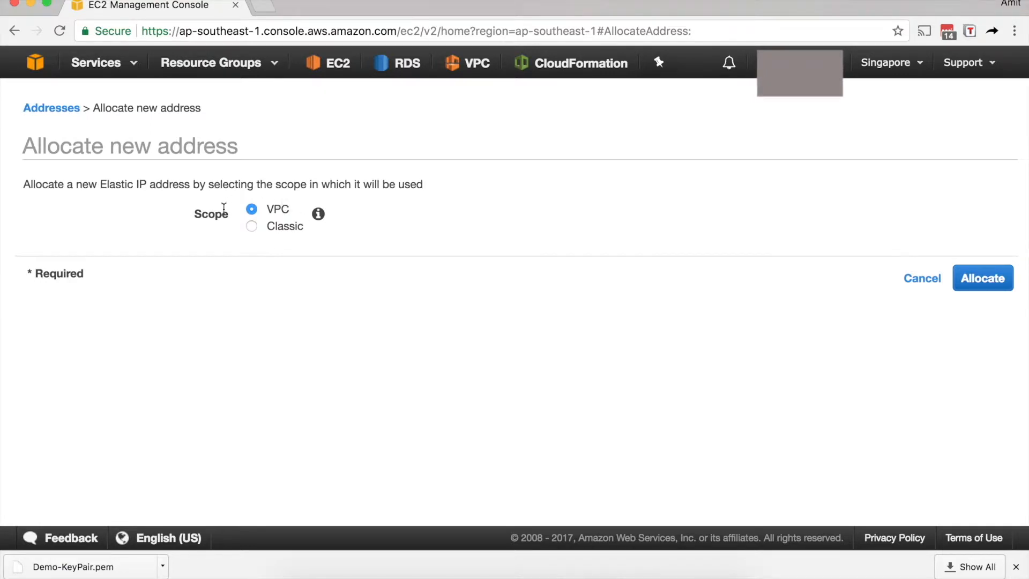
{"action": "left_click", "coordinate": [993, 283]}
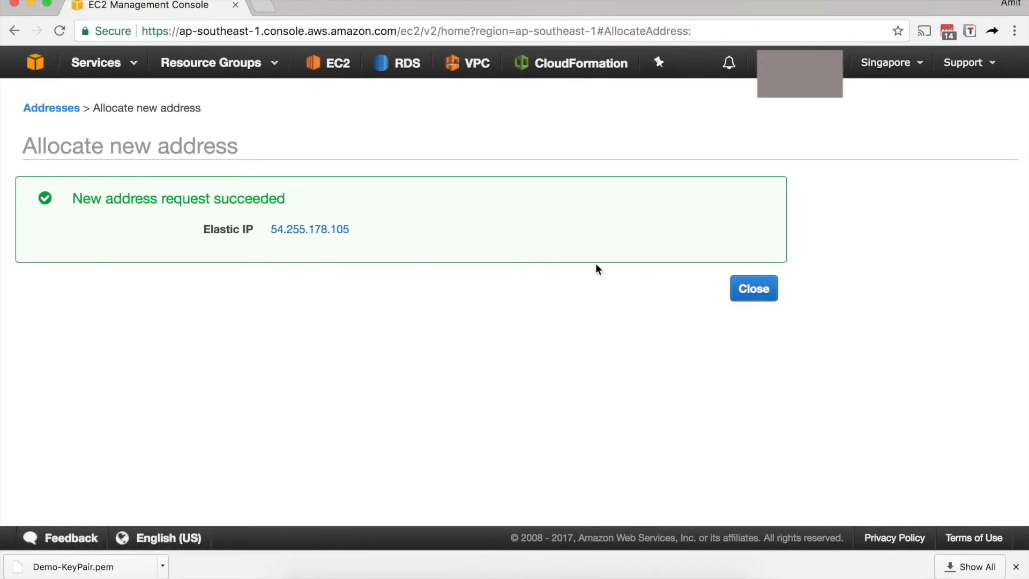
{"action": "left_click", "coordinate": [754, 289]}
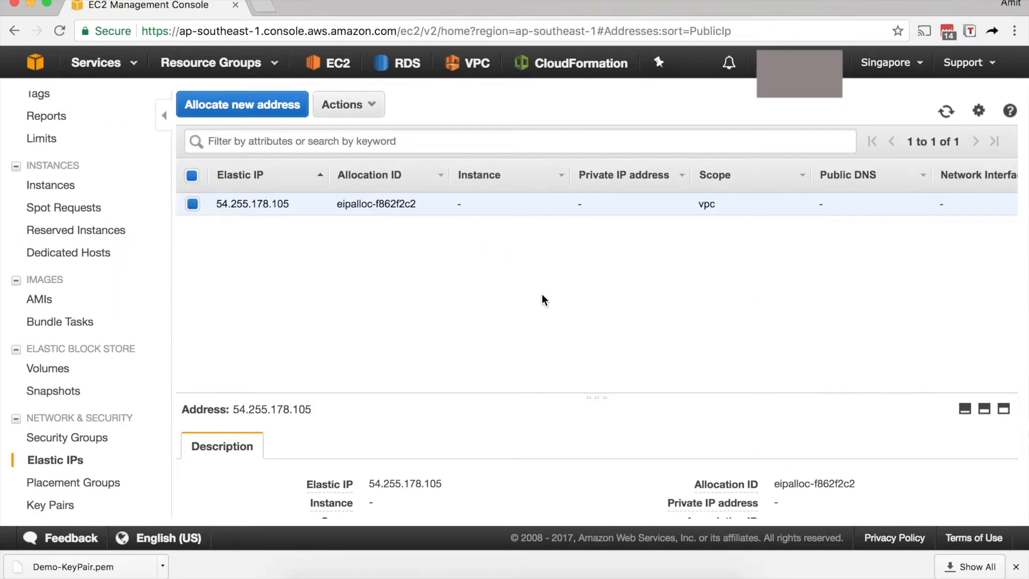
Start launching a new EC2 instance from the list of instances
{"action": "left_click", "coordinate": [53, 186]}
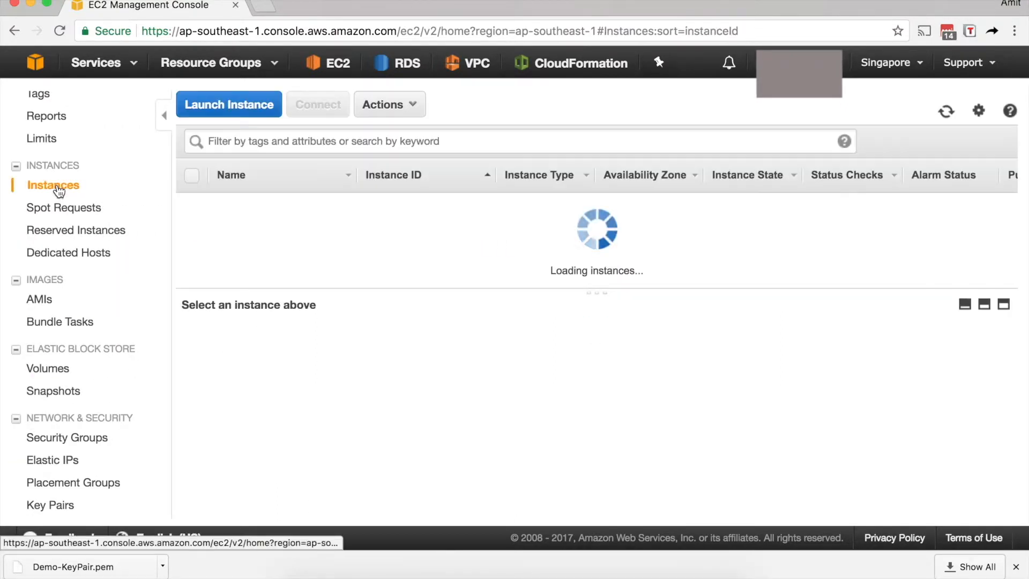
{"action": "left_click", "coordinate": [243, 107]}
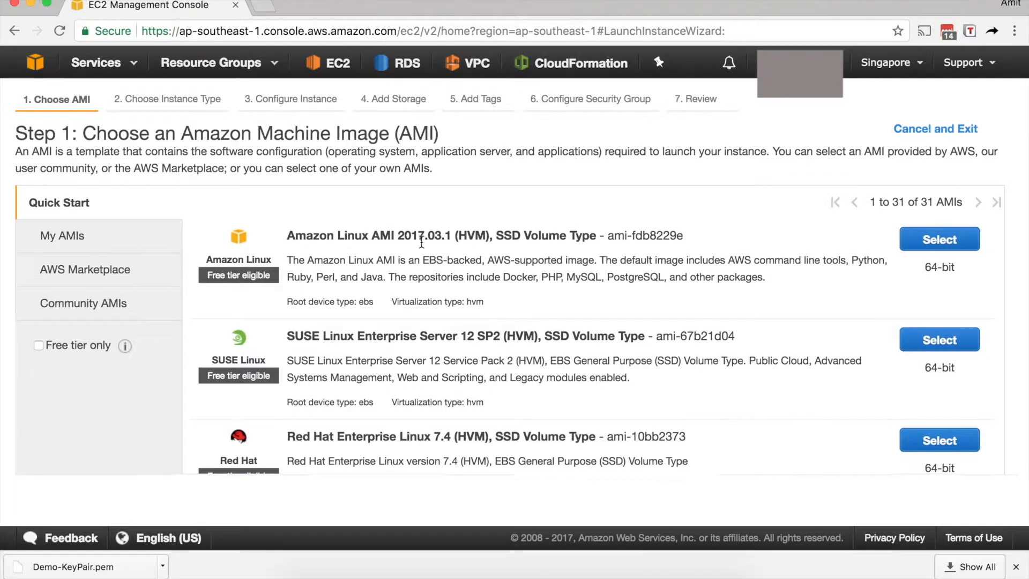
Look through the Quick Start machine images, from Amazon Linux AMI and the other Linux distributions to the Windows Server images
{"action": "scroll", "coordinate": [421, 242], "scroll_direction": "down", "scroll_amount": 1}
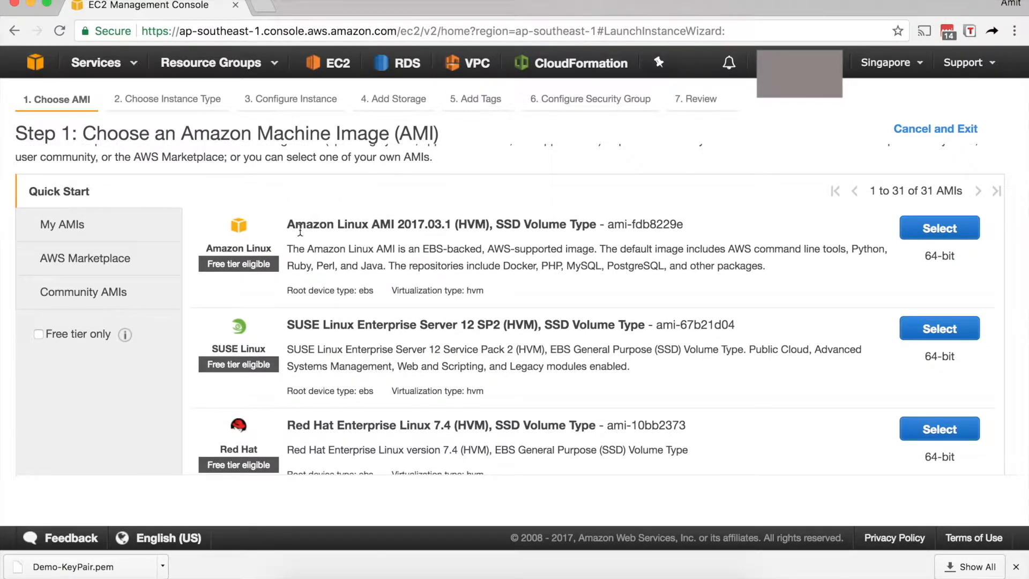
{"action": "left_click_drag", "start_coordinate": [287, 224], "coordinate": [398, 224]}
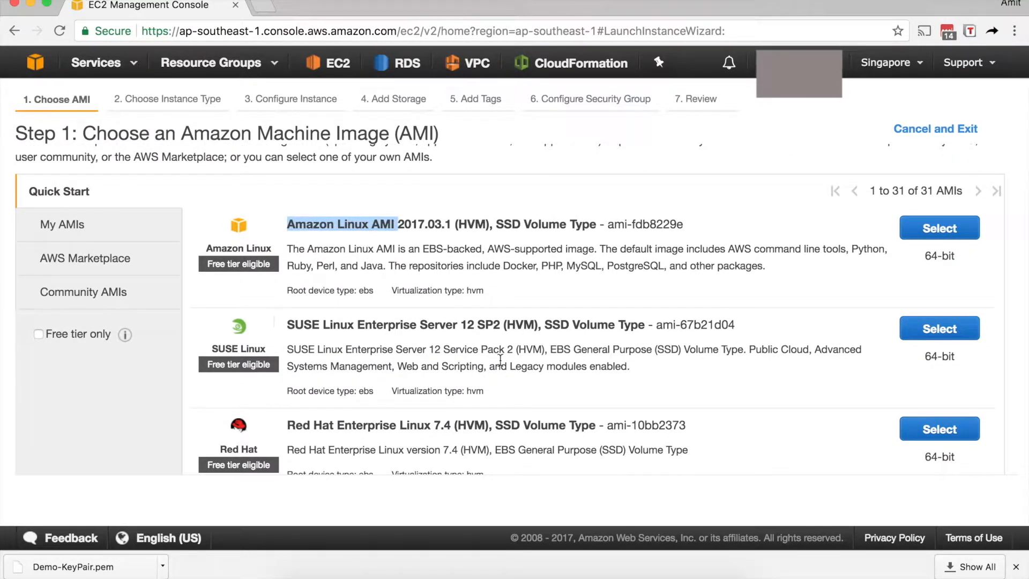
{"action": "scroll", "coordinate": [402, 343], "scroll_direction": "down", "scroll_amount": 5}
{"action": "scroll", "coordinate": [478, 354], "scroll_direction": "down", "scroll_amount": 6}
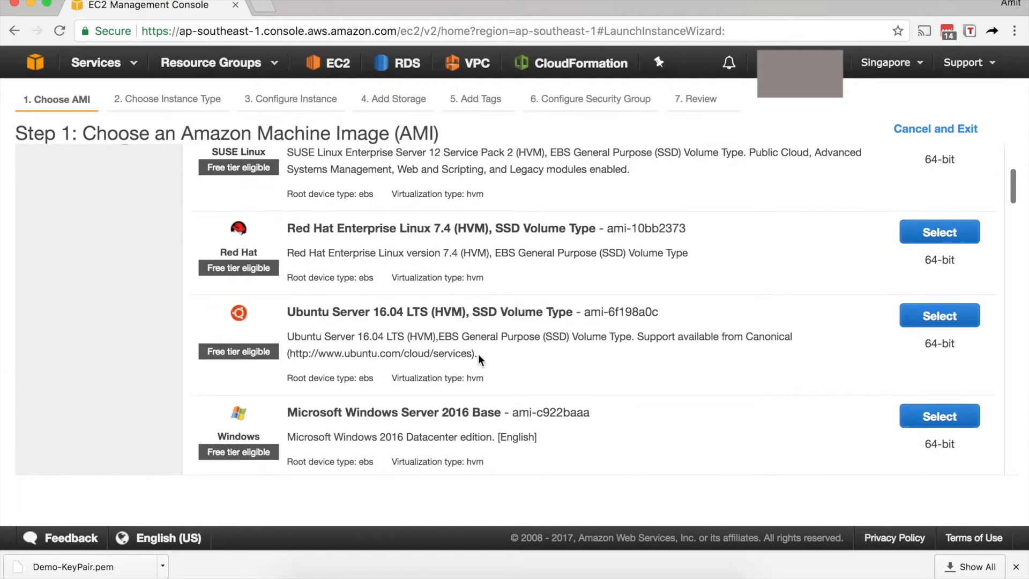
{"action": "scroll", "coordinate": [453, 335], "scroll_direction": "down", "scroll_amount": 2}
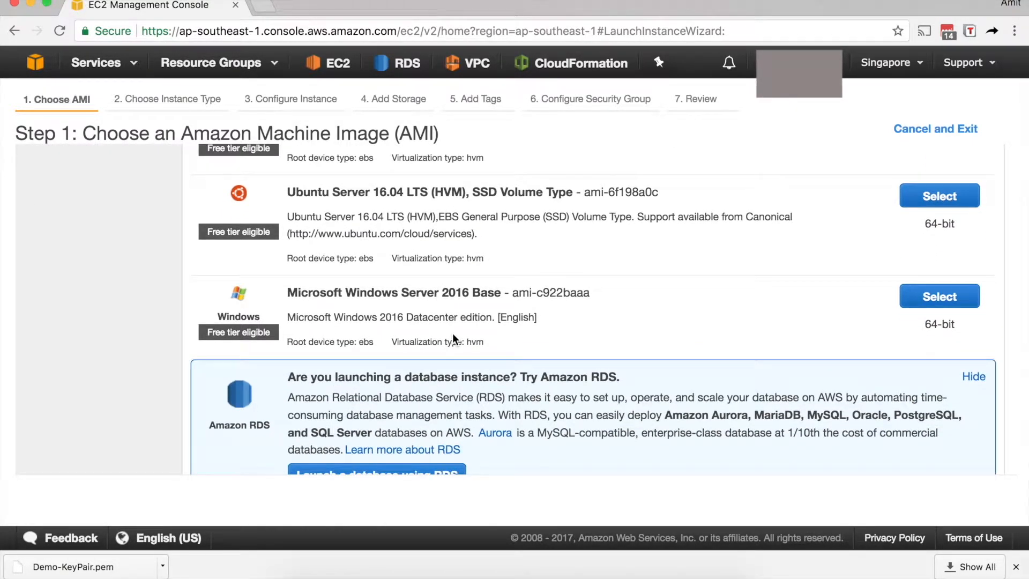
{"action": "scroll", "coordinate": [453, 337], "scroll_direction": "down", "scroll_amount": 8}
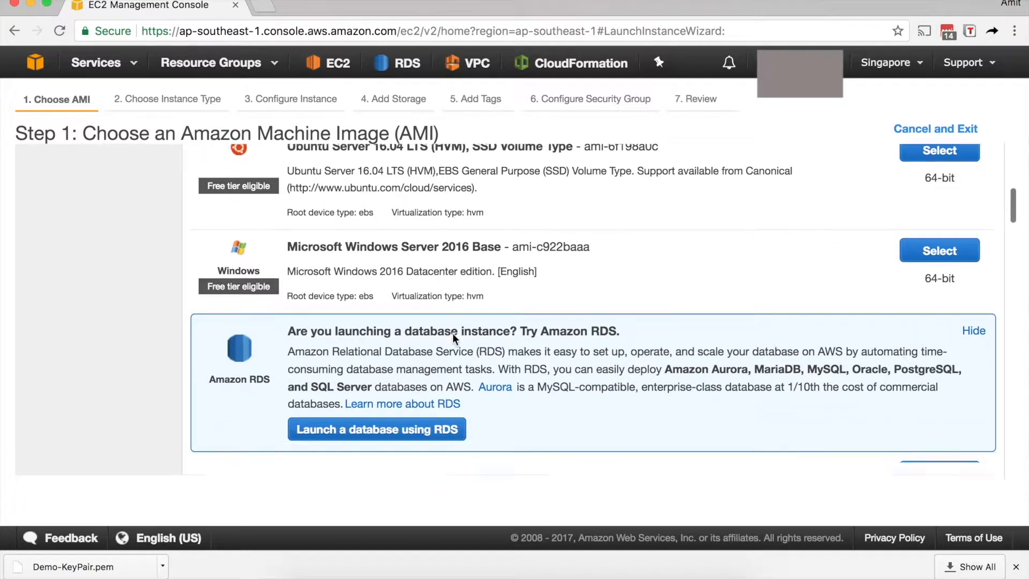
{"action": "scroll", "coordinate": [453, 336], "scroll_direction": "up", "scroll_amount": 1}
{"action": "scroll", "coordinate": [453, 336], "scroll_direction": "down", "scroll_amount": 5}
{"action": "scroll", "coordinate": [453, 336], "scroll_direction": "up", "scroll_amount": 4}
{"action": "scroll", "coordinate": [452, 333], "scroll_direction": "up", "scroll_amount": 5}
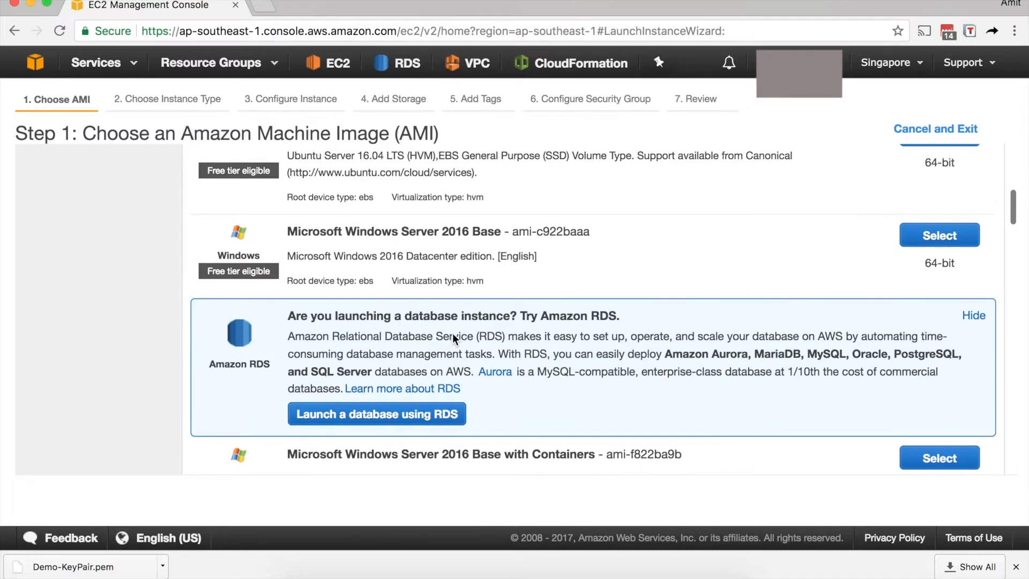
{"action": "scroll", "coordinate": [453, 333], "scroll_direction": "up", "scroll_amount": 6}
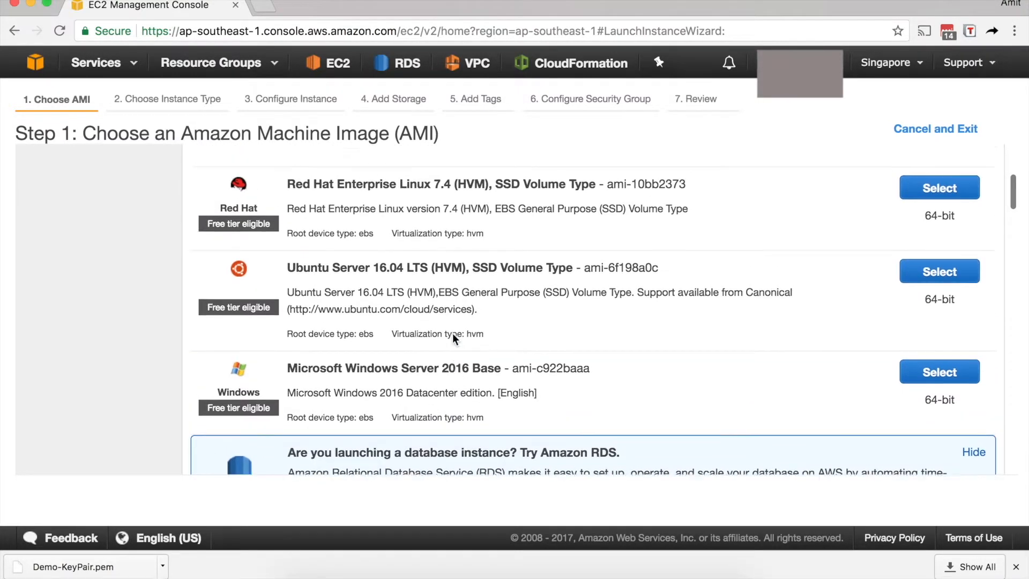
{"action": "scroll", "coordinate": [453, 333], "scroll_direction": "down", "scroll_amount": 1}
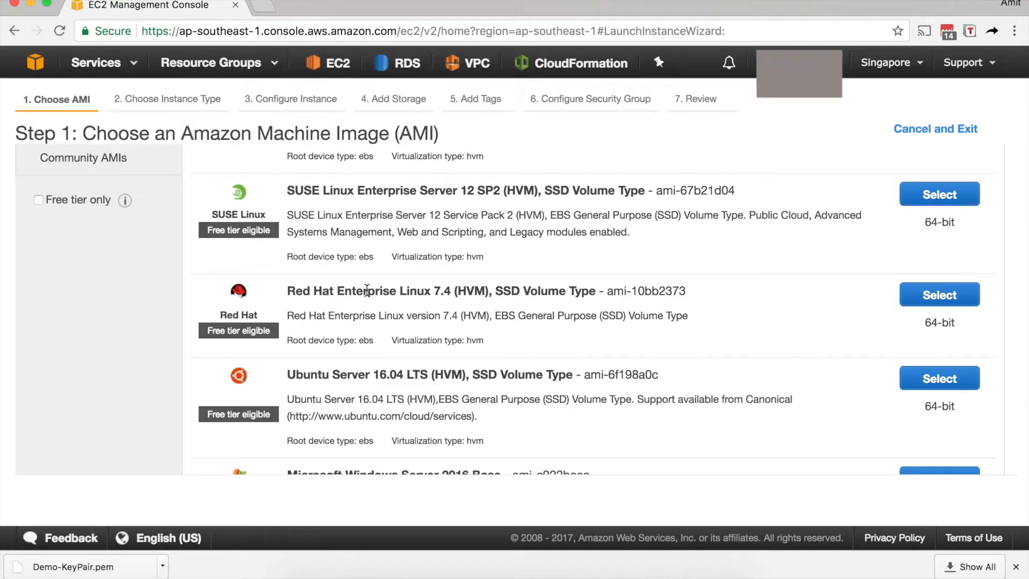
{"action": "scroll", "coordinate": [366, 290], "scroll_direction": "up", "scroll_amount": 1}
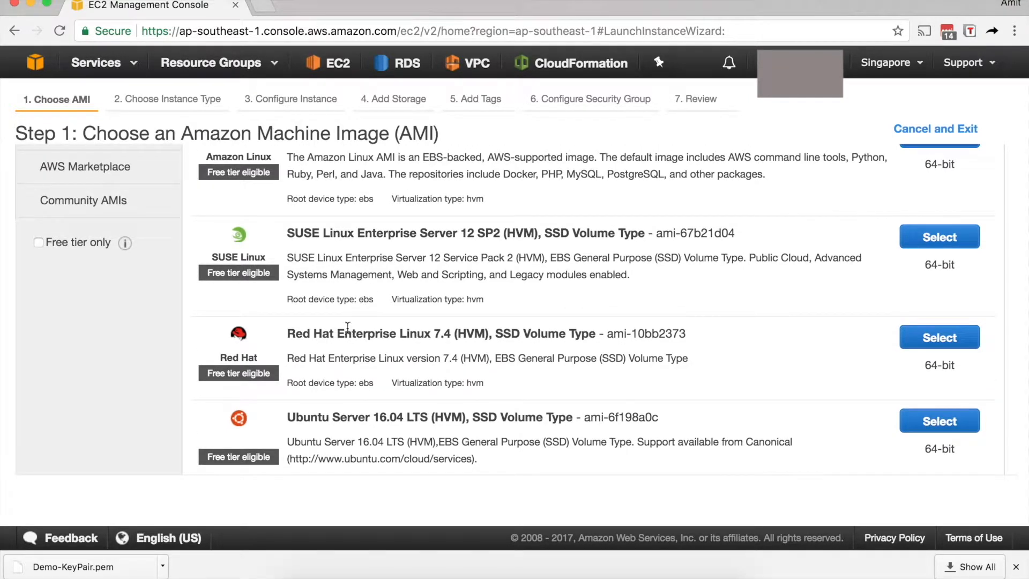
{"action": "scroll", "coordinate": [348, 328], "scroll_direction": "down", "scroll_amount": 15}
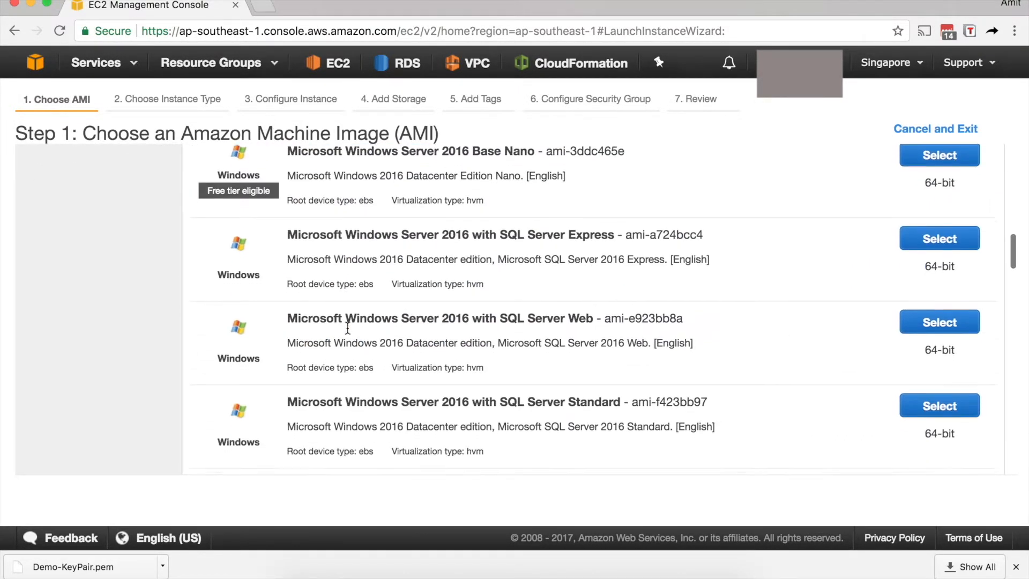
{"action": "scroll", "coordinate": [347, 327], "scroll_direction": "down", "scroll_amount": 10}
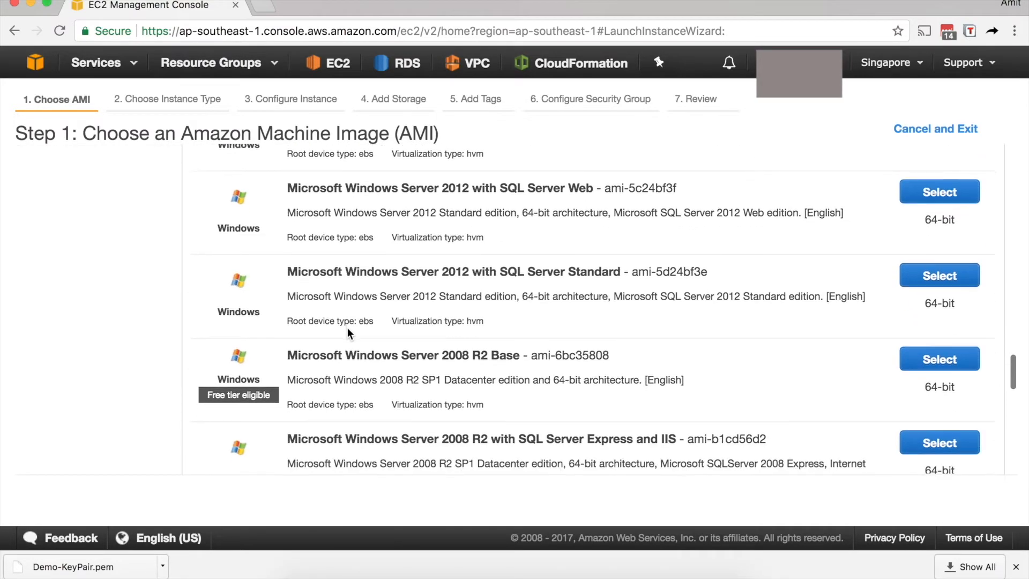
{"action": "scroll", "coordinate": [347, 327], "scroll_direction": "up", "scroll_amount": 20}
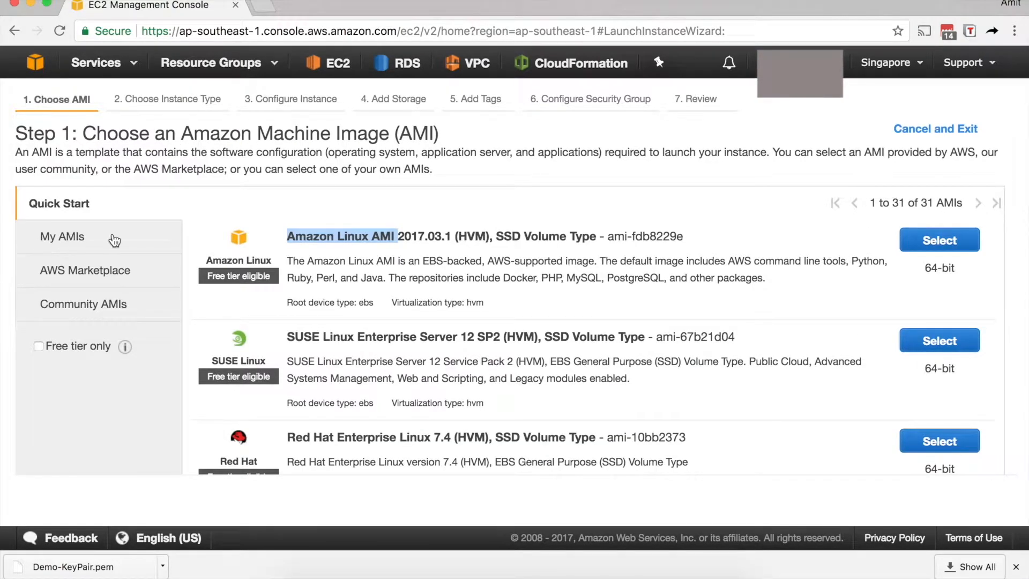
Check My AMIs and browse the AWS Marketplace's featured and popular software, including the pricing of the Barracuda NextGen Firewall
{"action": "left_click", "coordinate": [80, 246]}
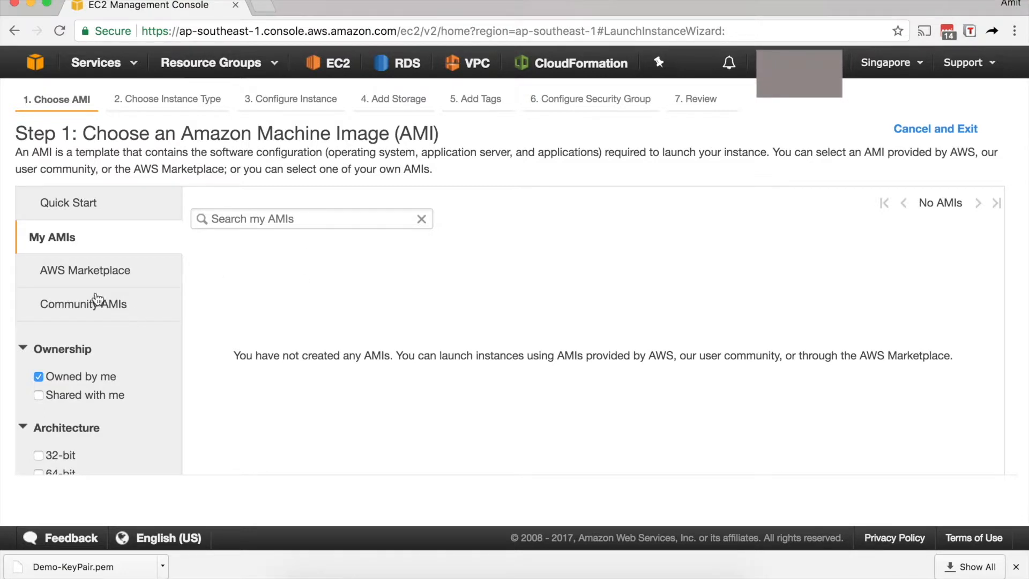
{"action": "left_click", "coordinate": [111, 272]}
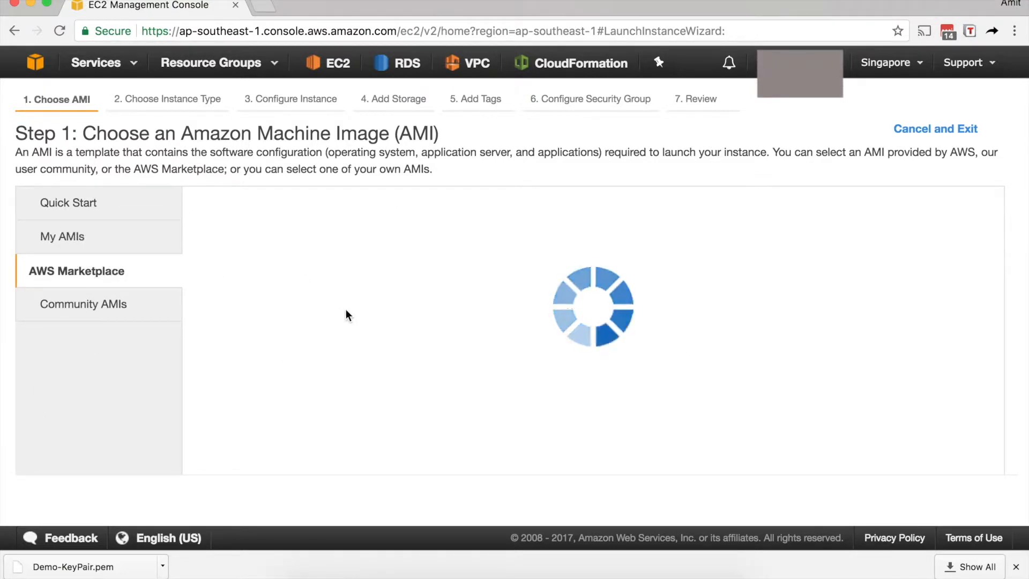
{"action": "scroll", "coordinate": [395, 344], "scroll_direction": "down", "scroll_amount": 5}
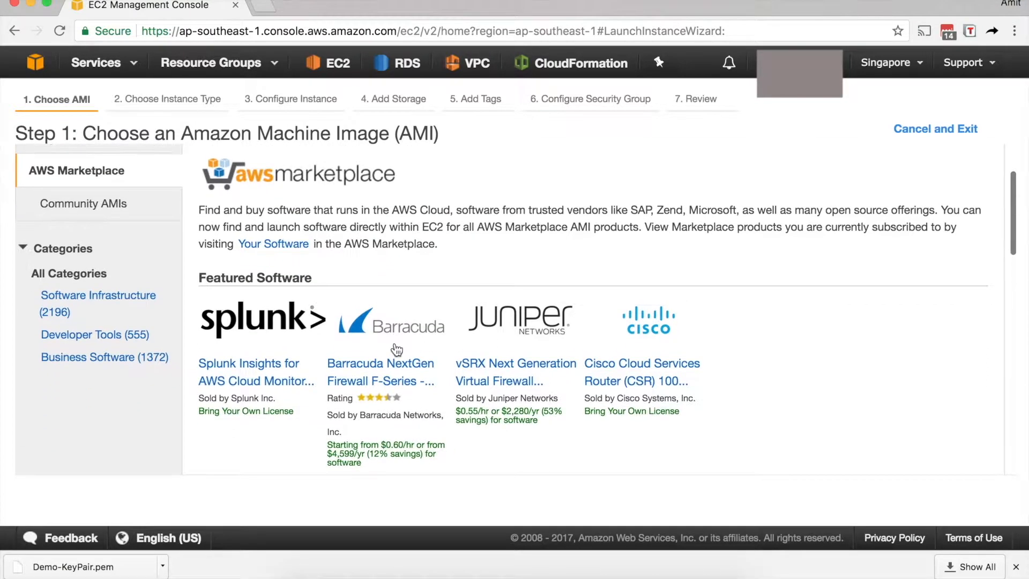
{"action": "scroll", "coordinate": [677, 380], "scroll_direction": "down", "scroll_amount": 6}
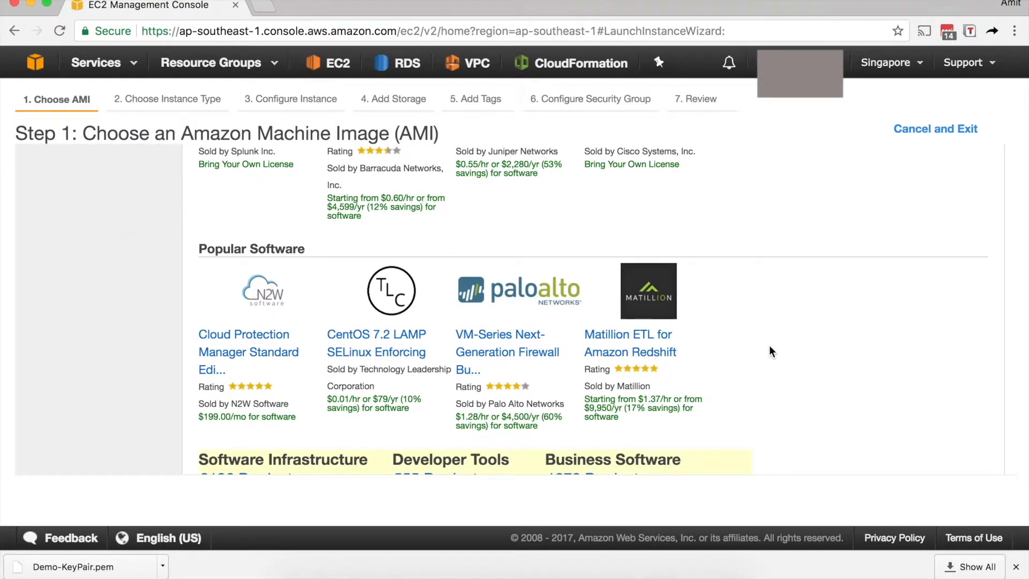
{"action": "scroll", "coordinate": [770, 352], "scroll_direction": "down", "scroll_amount": 1}
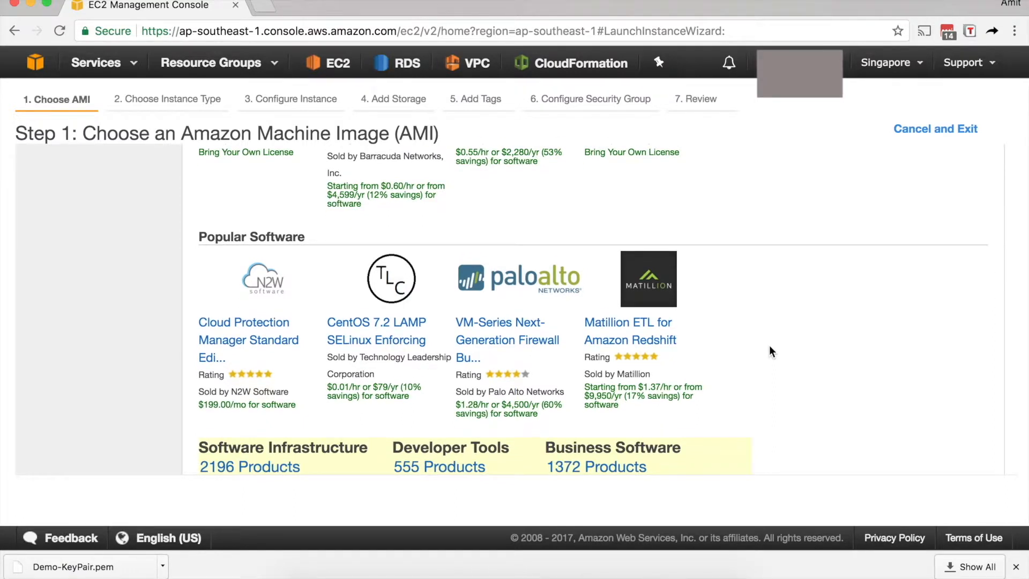
{"action": "scroll", "coordinate": [771, 349], "scroll_direction": "down", "scroll_amount": 2}
{"action": "scroll", "coordinate": [769, 346], "scroll_direction": "down", "scroll_amount": 3}
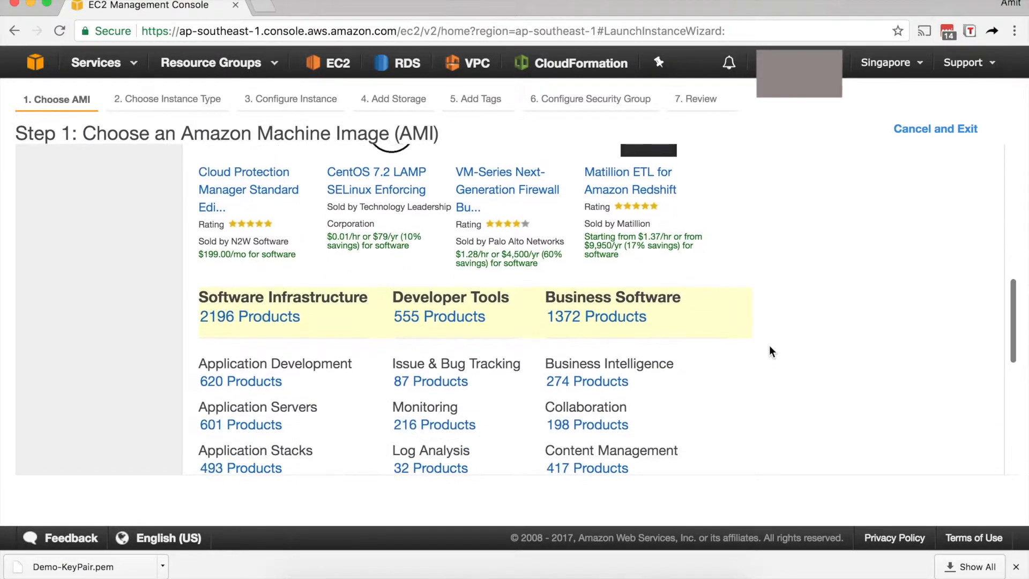
{"action": "scroll", "coordinate": [769, 352], "scroll_direction": "up", "scroll_amount": 3}
{"action": "scroll", "coordinate": [770, 352], "scroll_direction": "up", "scroll_amount": 8}
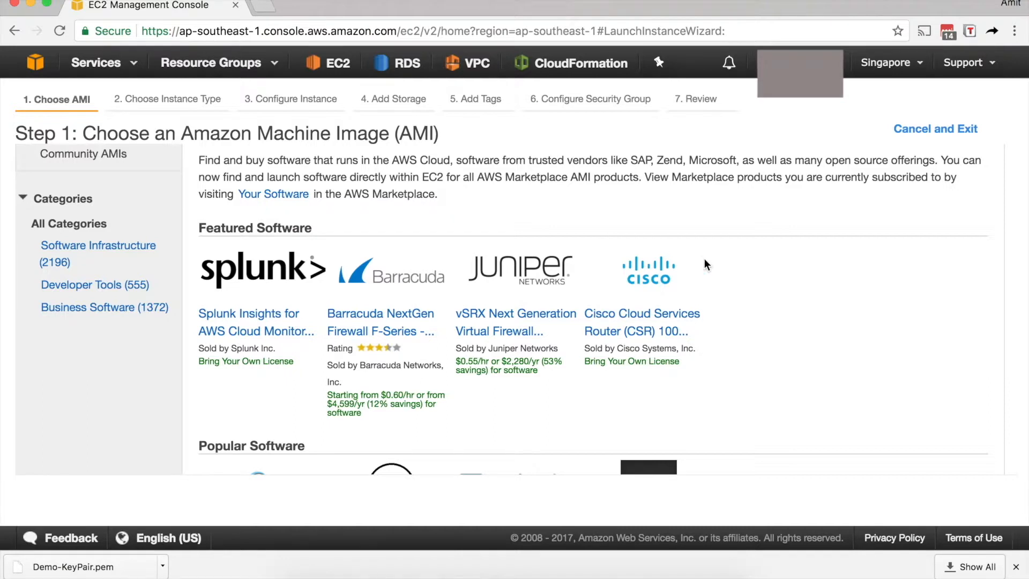
{"action": "left_click_drag", "start_coordinate": [328, 399], "coordinate": [369, 415]}
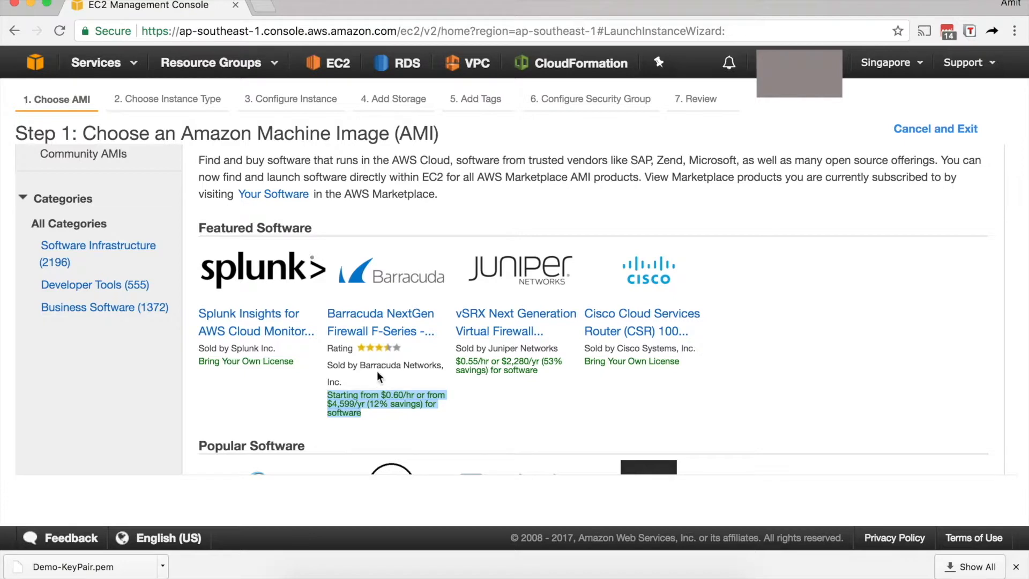
Browse the Community AMIs, from the Amazon Linux, Red Hat, SUSE and Ubuntu images to Windows Server 2016, along with the available filters
{"action": "left_click", "coordinate": [361, 416]}
{"action": "scroll", "coordinate": [102, 249], "scroll_direction": "up", "scroll_amount": 3}
{"action": "left_click", "coordinate": [102, 251]}
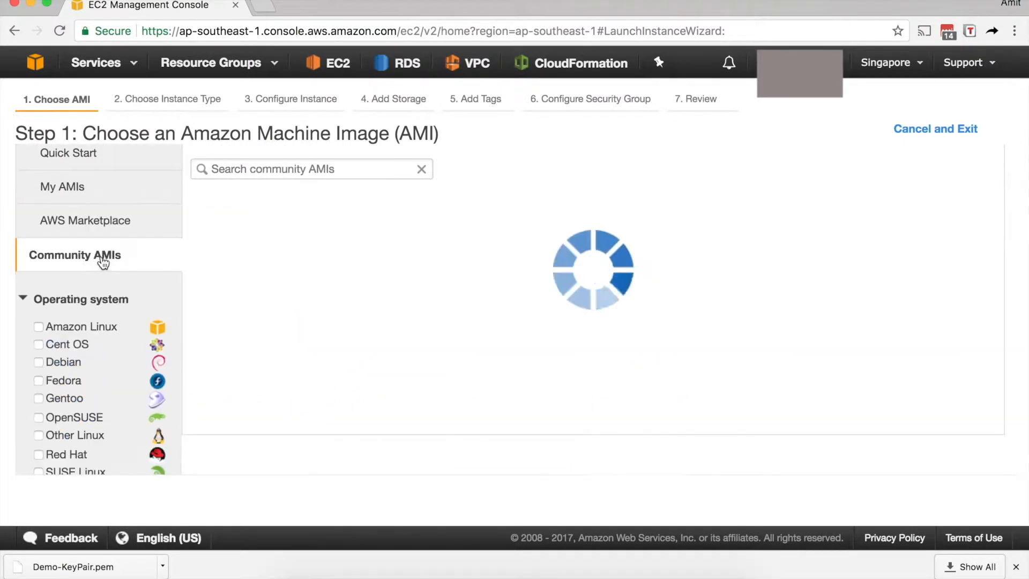
{"action": "scroll", "coordinate": [436, 217], "scroll_direction": "down", "scroll_amount": 3}
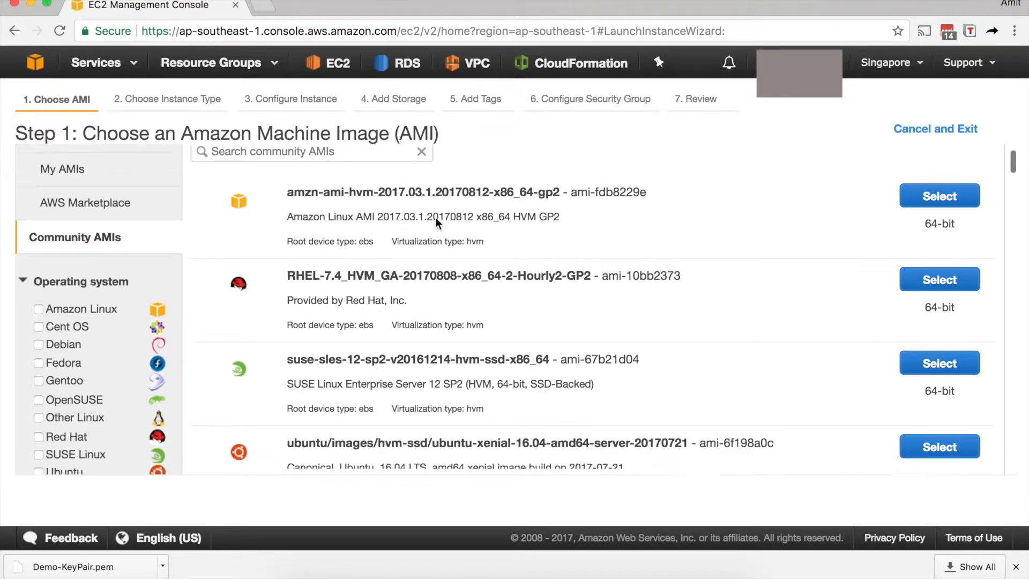
{"action": "scroll", "coordinate": [442, 368], "scroll_direction": "down", "scroll_amount": 10}
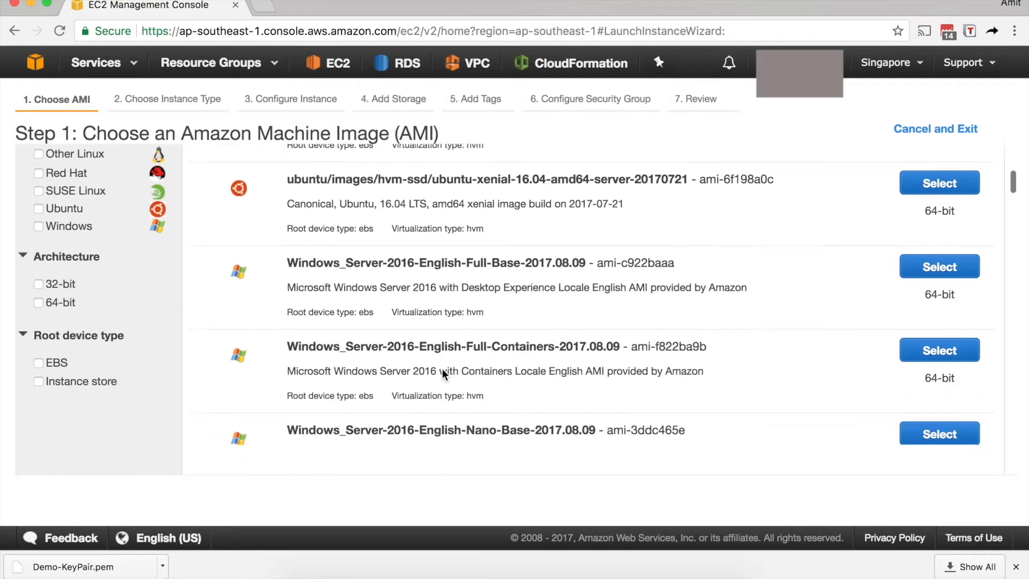
{"action": "scroll", "coordinate": [442, 368], "scroll_direction": "up", "scroll_amount": 9}
{"action": "scroll", "coordinate": [442, 368], "scroll_direction": "up", "scroll_amount": 6}
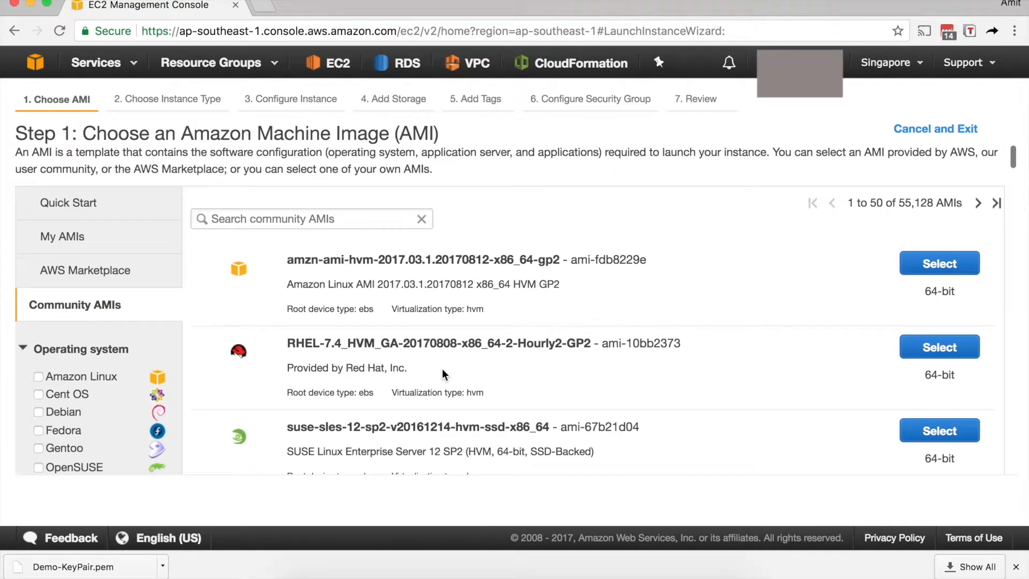
{"action": "scroll", "coordinate": [290, 362], "scroll_direction": "down", "scroll_amount": 1}
{"action": "scroll", "coordinate": [291, 362], "scroll_direction": "up", "scroll_amount": 1}
{"action": "scroll", "coordinate": [312, 363], "scroll_direction": "down", "scroll_amount": 2}
{"action": "scroll", "coordinate": [312, 363], "scroll_direction": "up", "scroll_amount": 2}
Search the Community AMIs for "centos" and look through the matching images
{"action": "left_click", "coordinate": [343, 220]}
{"action": "type", "text": "centos"}
{"action": "key", "text": "Return"}
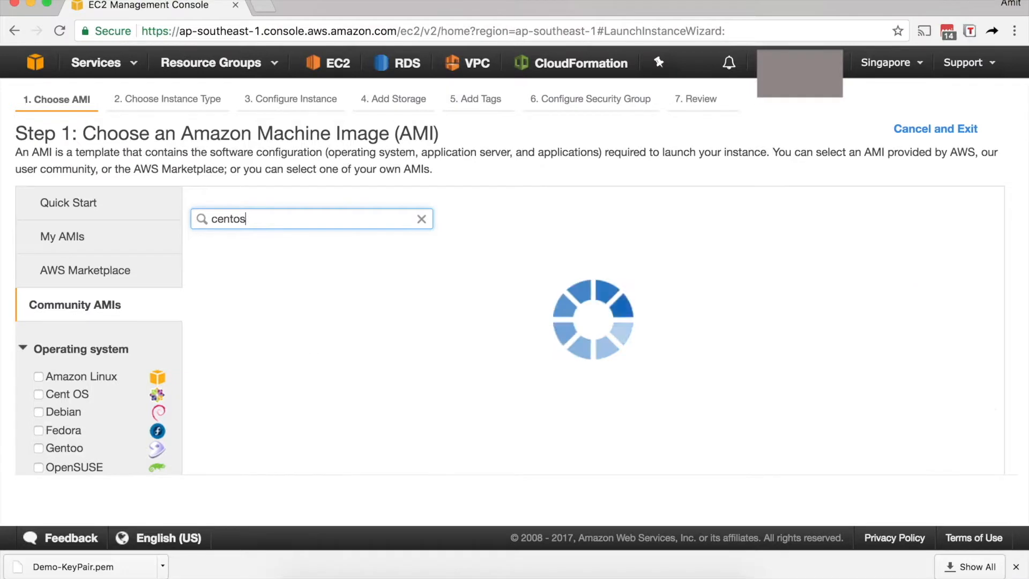
{"action": "scroll", "coordinate": [352, 349], "scroll_direction": "down", "scroll_amount": 6}
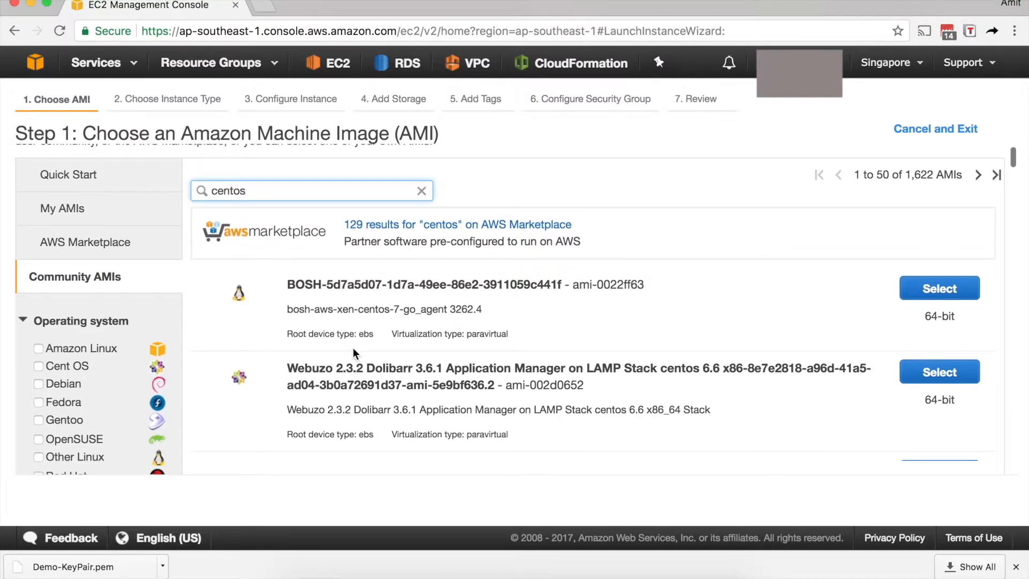
{"action": "scroll", "coordinate": [352, 353], "scroll_direction": "down", "scroll_amount": 3}
{"action": "scroll", "coordinate": [353, 347], "scroll_direction": "up", "scroll_amount": 10}
Choose the Quick Start image Amazon Linux AMI 2017.03.1 (HVM), SSD Volume Type for the instance
{"action": "left_click", "coordinate": [81, 204]}
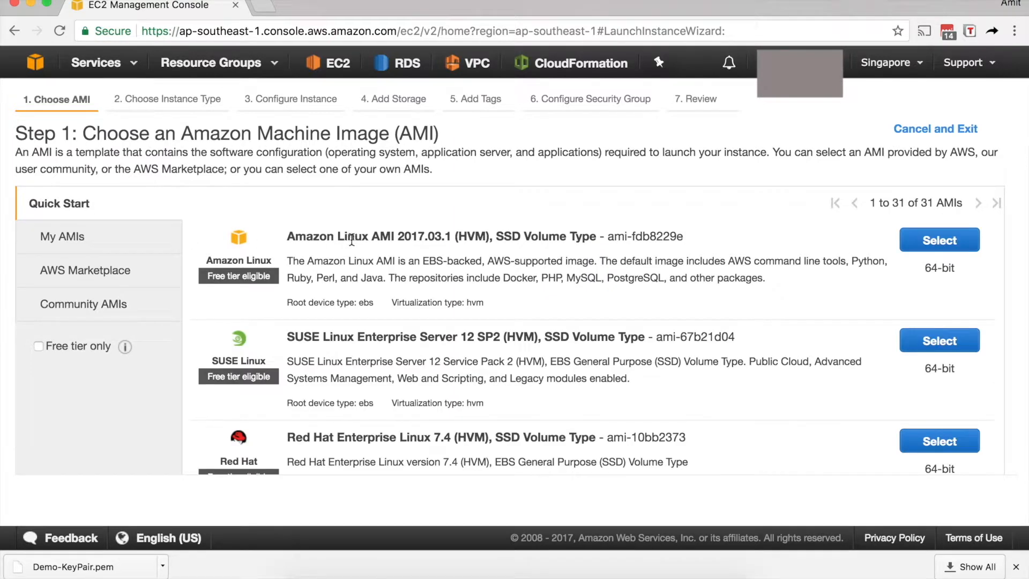
{"action": "left_click_drag", "start_coordinate": [288, 236], "coordinate": [382, 236]}
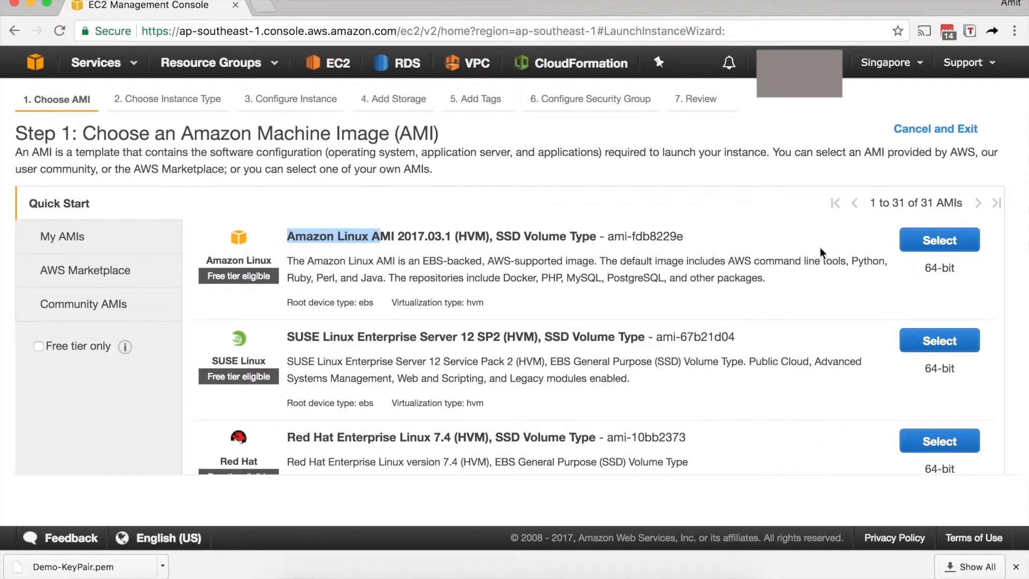
{"action": "left_click", "coordinate": [930, 246]}
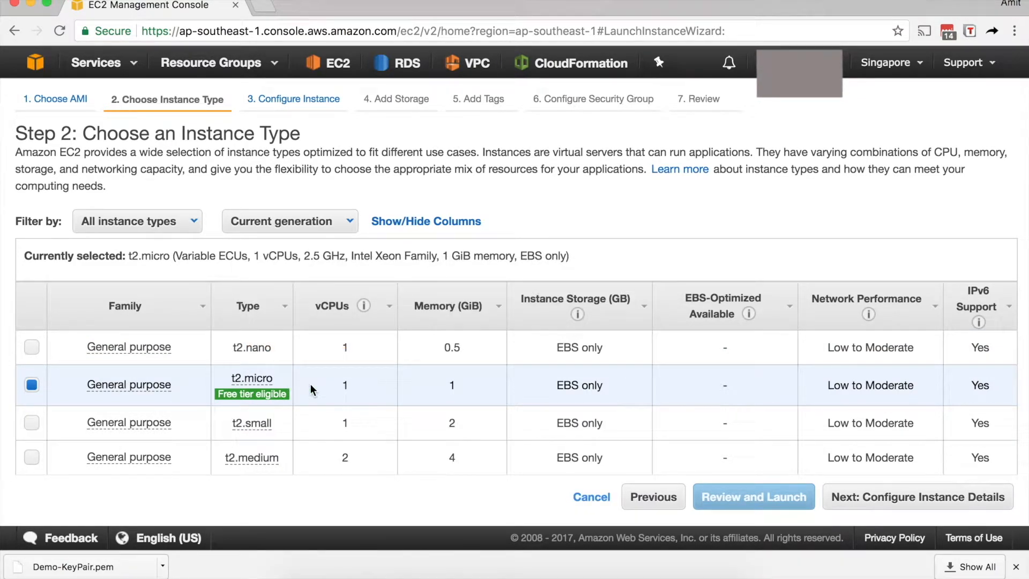
Compare the instance storage of the available instance types, checking t2.micro against the SSD-backed m3.medium
{"action": "mouse_move", "coordinate": [272, 399]}
{"action": "left_click_drag", "start_coordinate": [553, 382], "coordinate": [613, 382]}
{"action": "scroll", "coordinate": [613, 382], "scroll_direction": "down", "scroll_amount": 2}
{"action": "scroll", "coordinate": [614, 382], "scroll_direction": "down", "scroll_amount": 9}
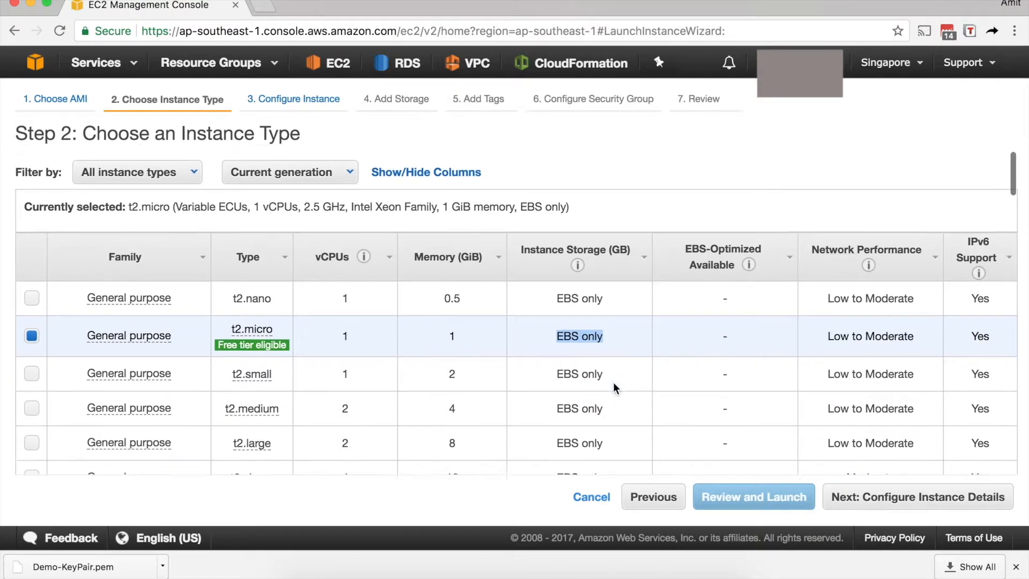
{"action": "scroll", "coordinate": [613, 382], "scroll_direction": "down", "scroll_amount": 3}
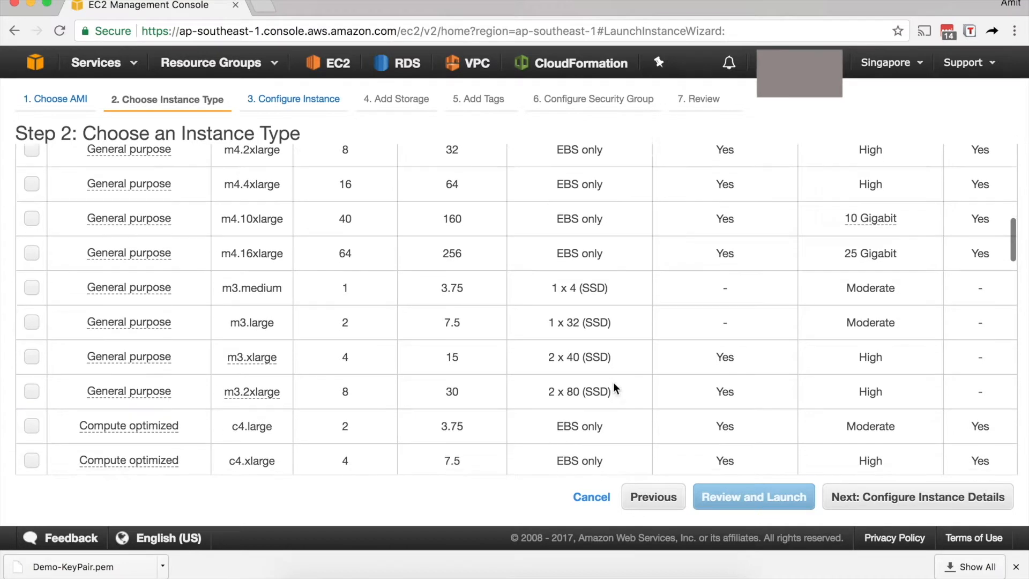
{"action": "left_click_drag", "start_coordinate": [551, 276], "coordinate": [598, 275]}
{"action": "left_click", "coordinate": [614, 273]}
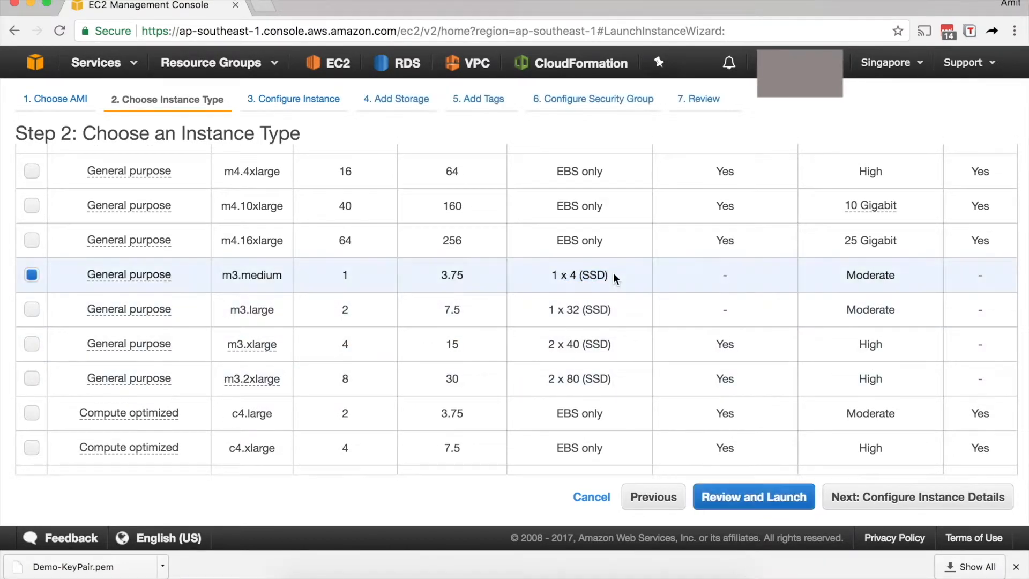
{"action": "scroll", "coordinate": [614, 276], "scroll_direction": "up", "scroll_amount": 1}
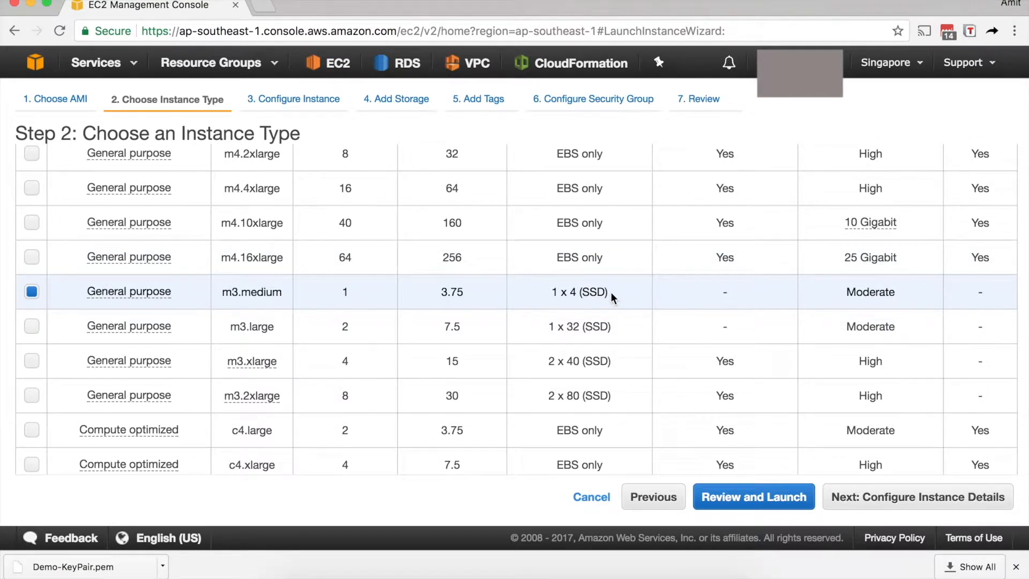
Select the free tier eligible t2.micro instance type and proceed to configuring the instance details
{"action": "scroll", "coordinate": [611, 292], "scroll_direction": "up", "scroll_amount": 10}
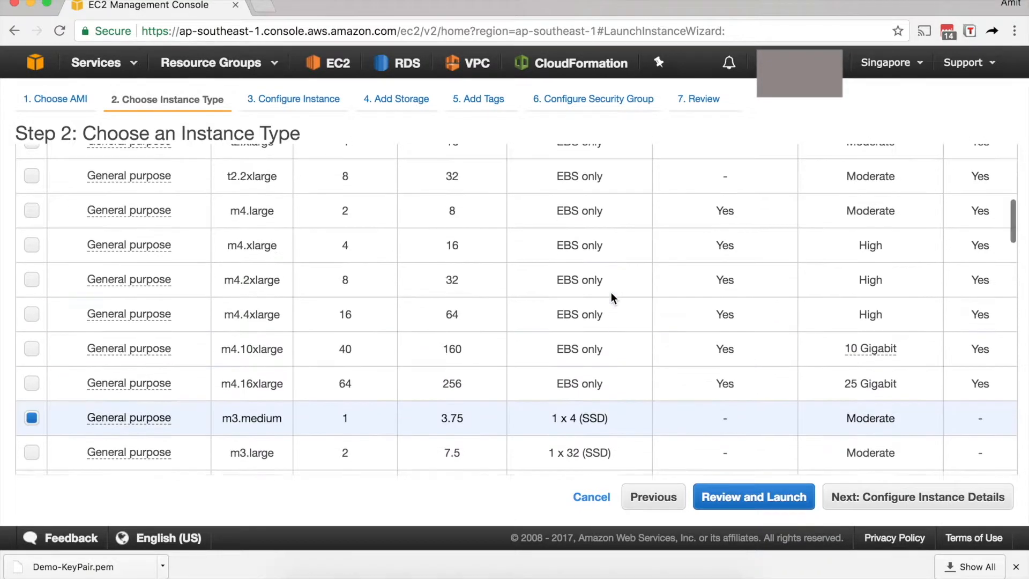
{"action": "left_click", "coordinate": [613, 291]}
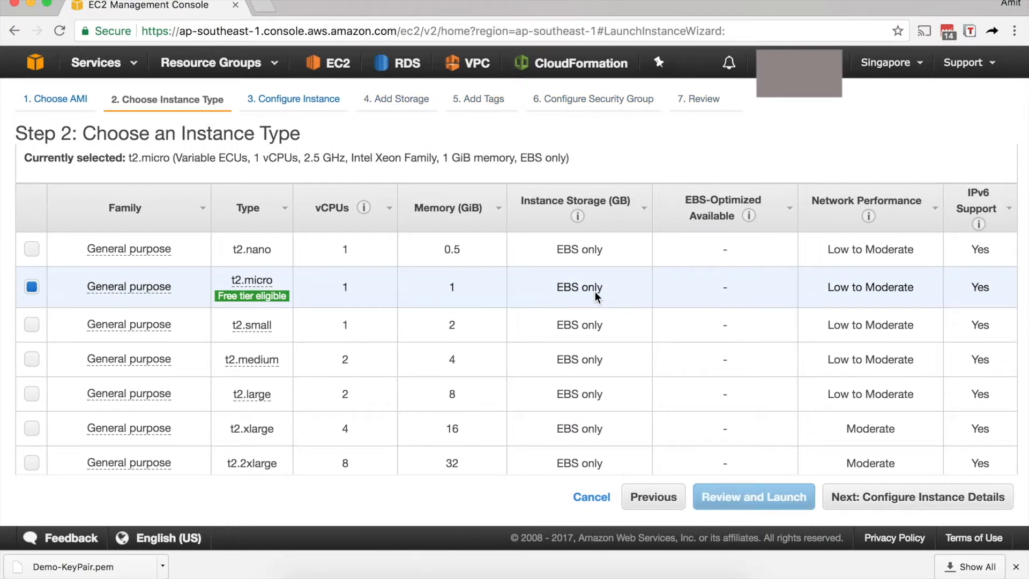
{"action": "left_click", "coordinate": [877, 497]}
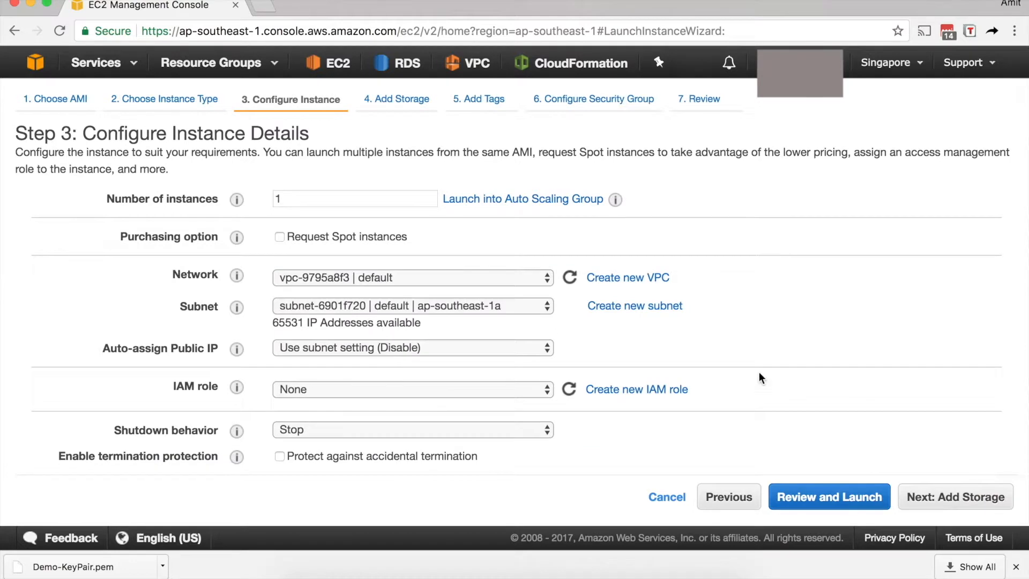
Check the network and subnet choices, keeping the default VPC and the default subnet in ap-southeast-1a
{"action": "left_click", "coordinate": [448, 285]}
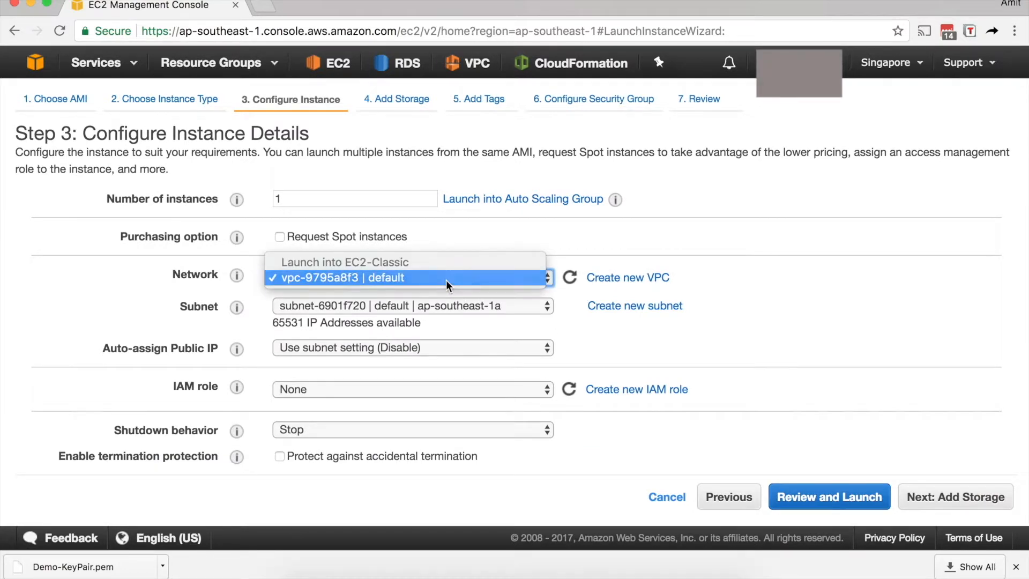
{"action": "left_click", "coordinate": [448, 285]}
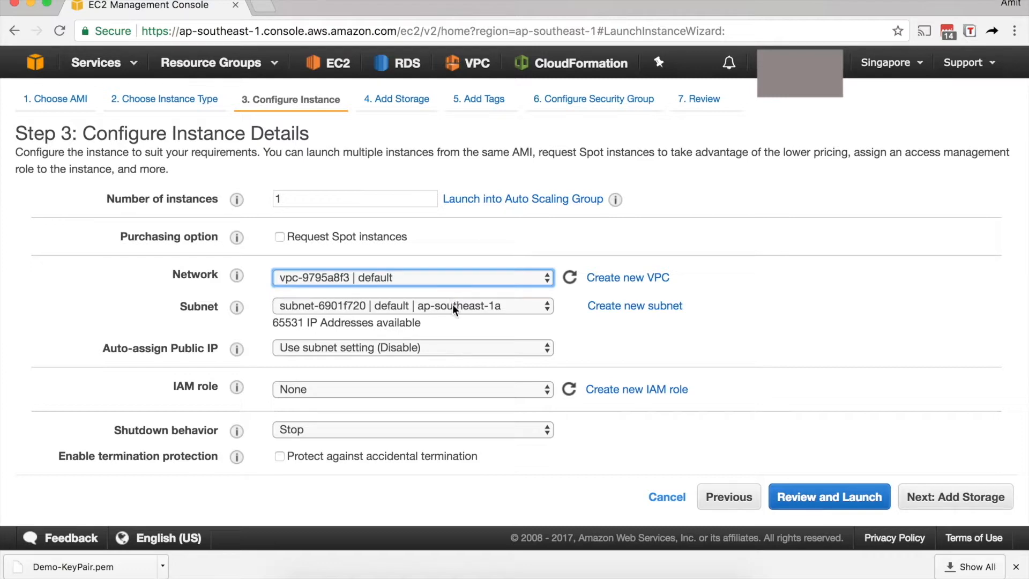
{"action": "left_click", "coordinate": [452, 306]}
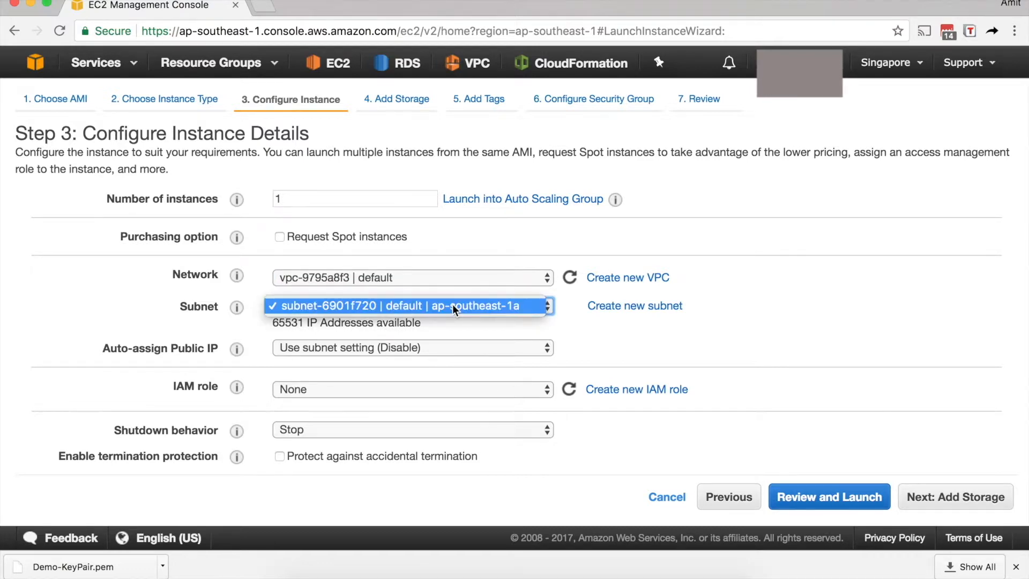
{"action": "left_click", "coordinate": [453, 304]}
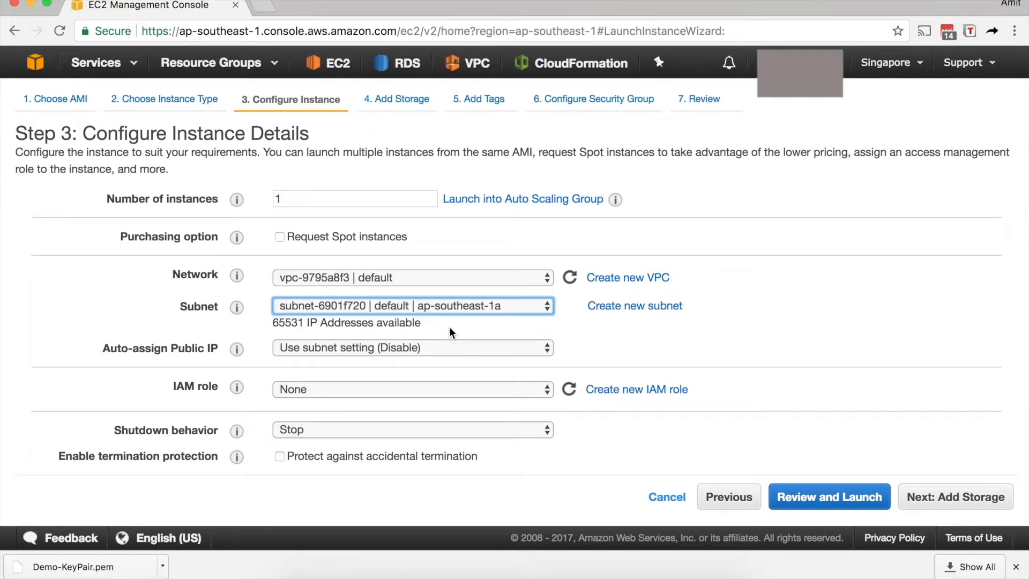
{"action": "left_click", "coordinate": [447, 328]}
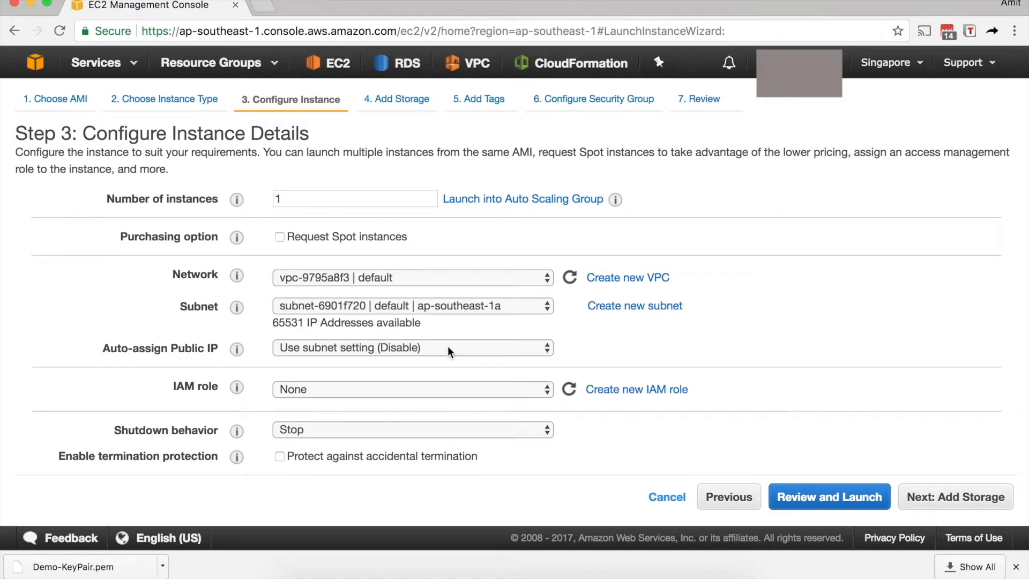
Enable auto-assignment of a public IP for the instance and proceed to adding storage
{"action": "left_click", "coordinate": [449, 348]}
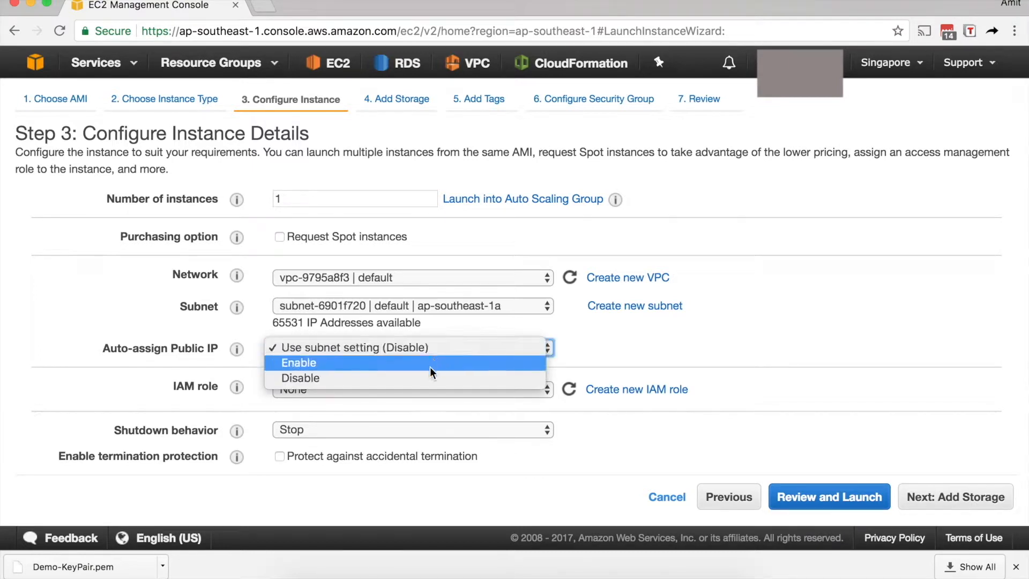
{"action": "left_click", "coordinate": [430, 365]}
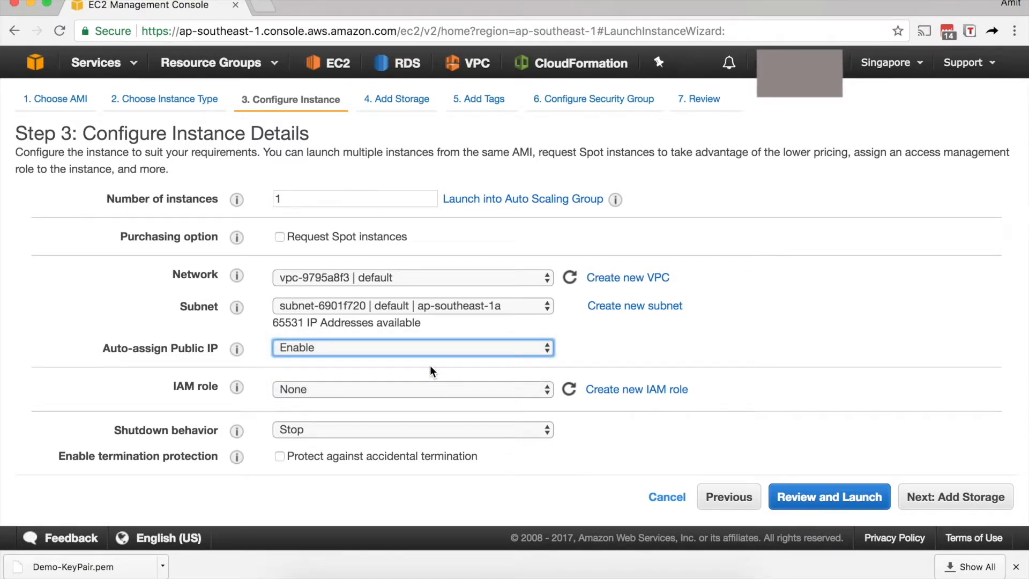
{"action": "left_click", "coordinate": [398, 348]}
{"action": "left_click", "coordinate": [397, 345]}
{"action": "left_click", "coordinate": [487, 349]}
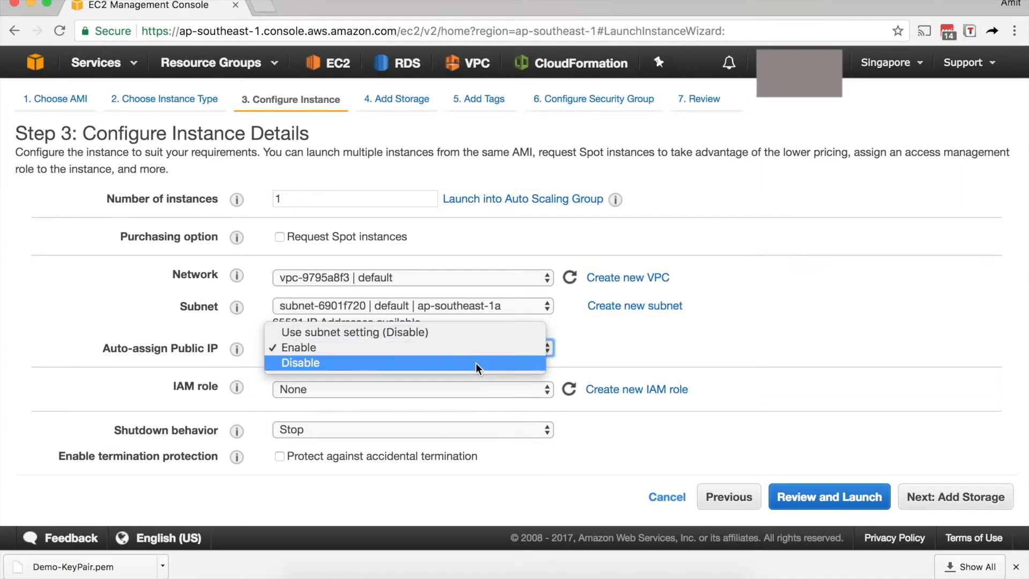
{"action": "left_click", "coordinate": [638, 349]}
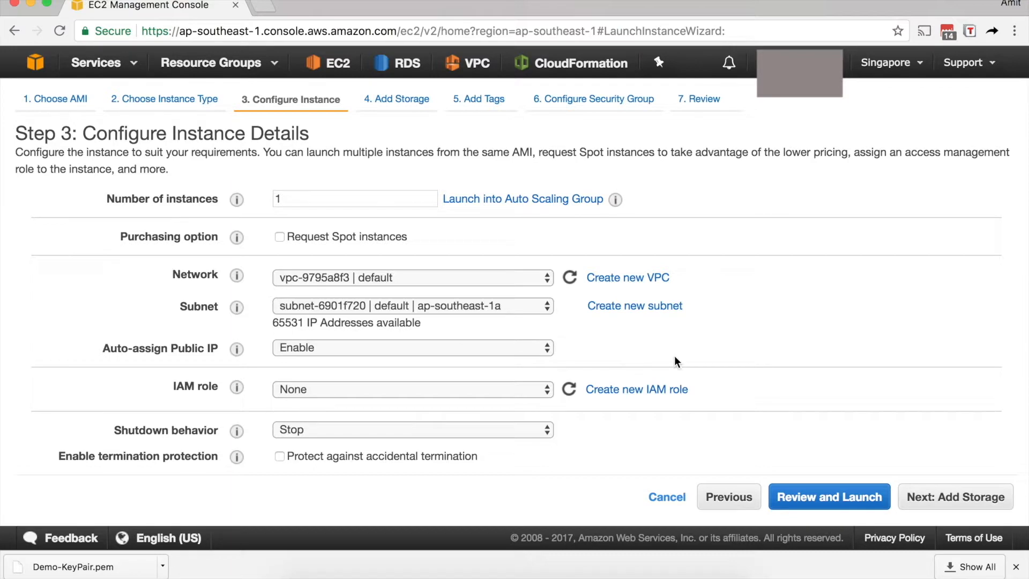
{"action": "left_click", "coordinate": [941, 498]}
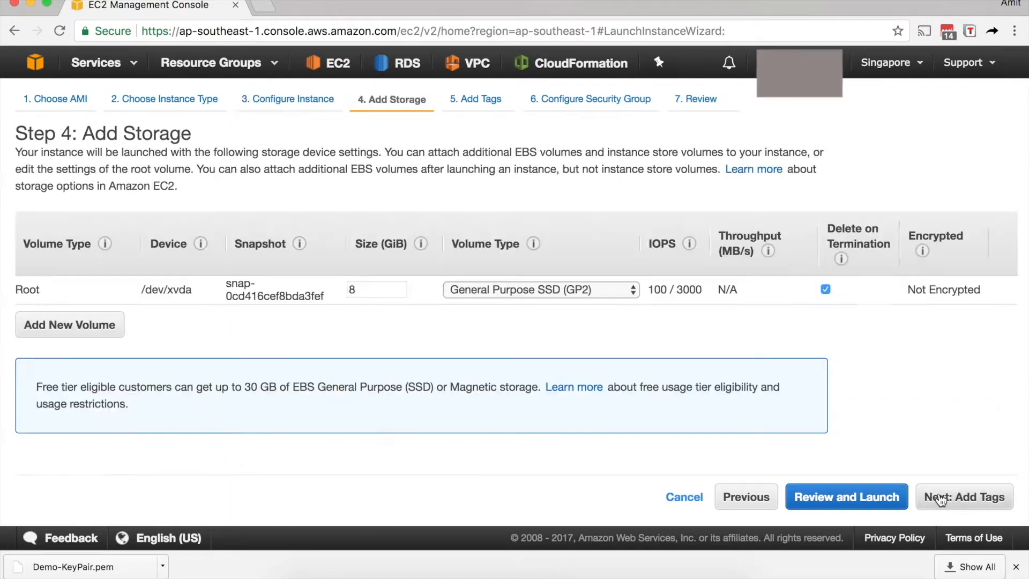
Keep the root volume at 8 GiB with the General Purpose SSD (GP2) type and proceed to adding tags
{"action": "double_click", "coordinate": [375, 290]}
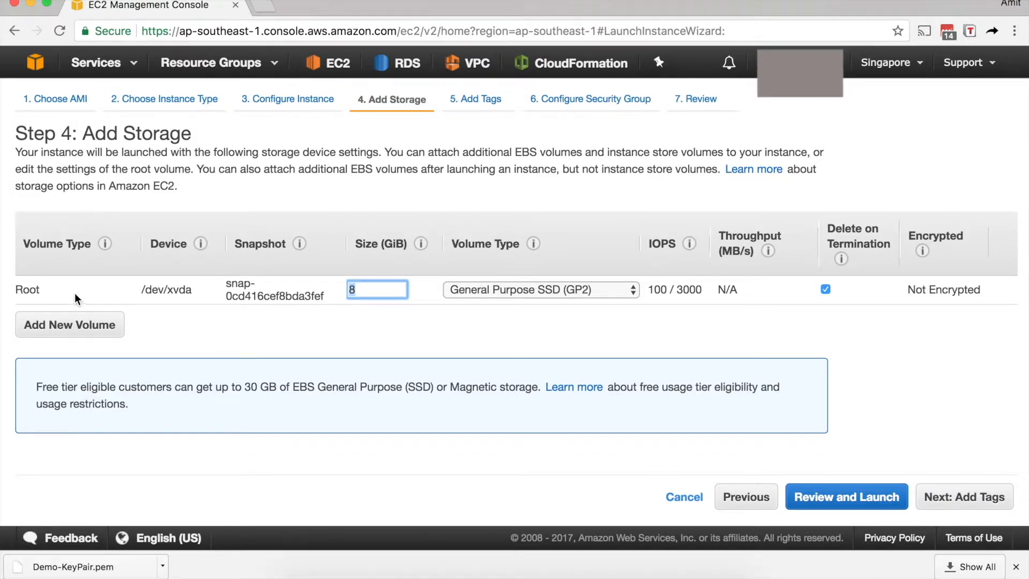
{"action": "left_click", "coordinate": [528, 291]}
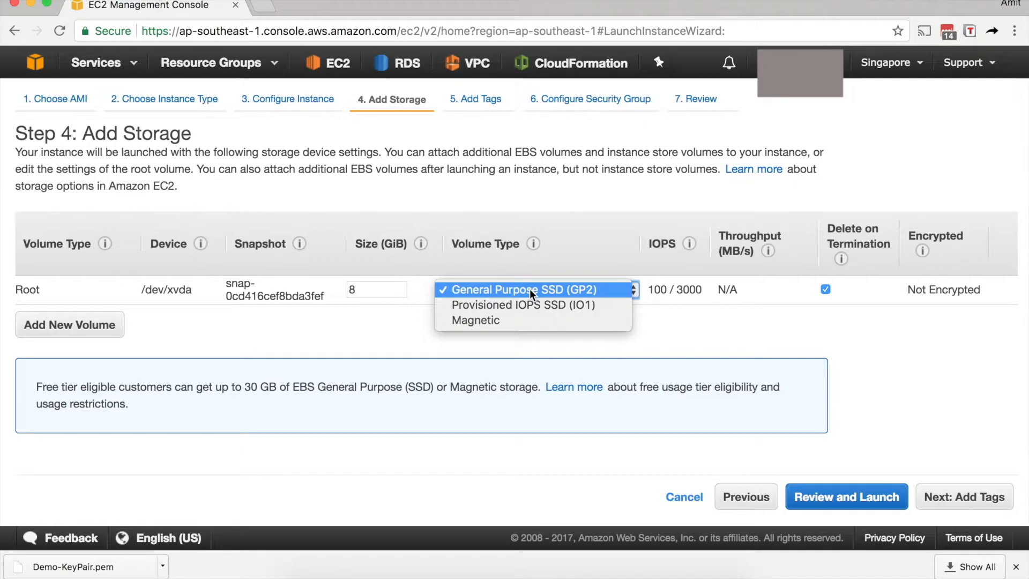
{"action": "left_click", "coordinate": [530, 290]}
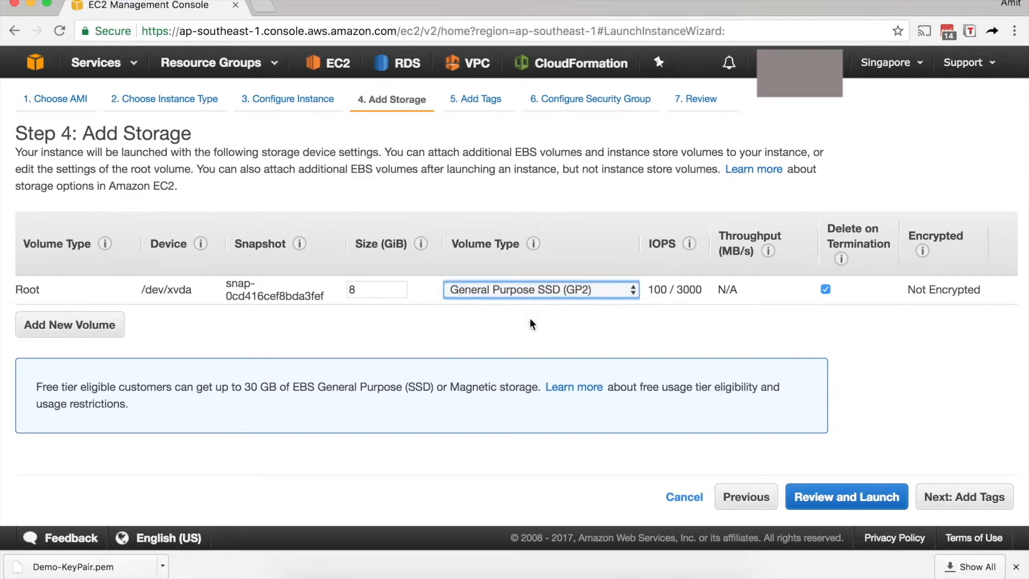
{"action": "left_click", "coordinate": [949, 497]}
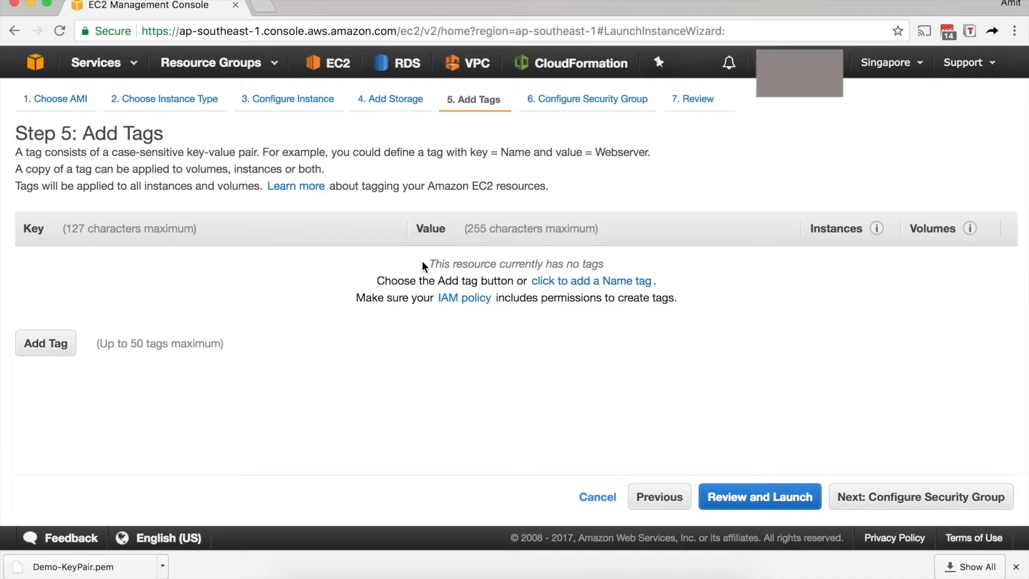
Skip adding tags and assign the existing Demo-SG security group to the instance
{"action": "left_click_drag", "start_coordinate": [423, 261], "coordinate": [706, 311]}
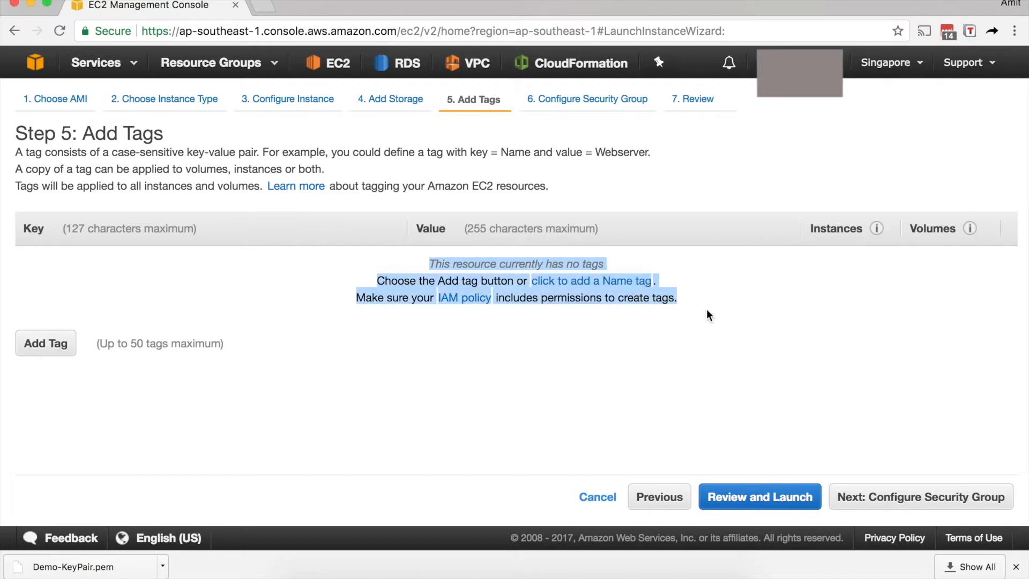
{"action": "left_click", "coordinate": [706, 308]}
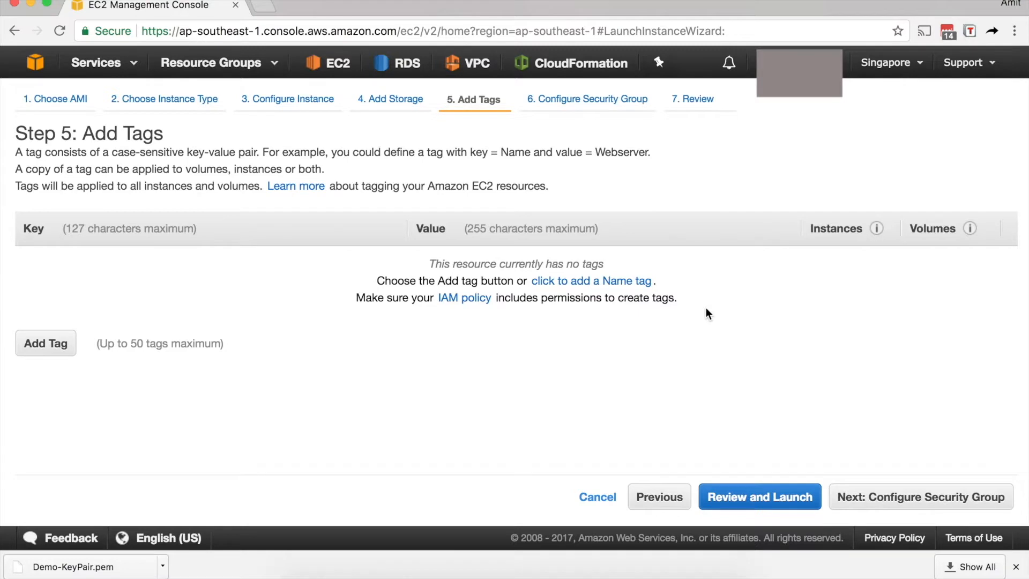
{"action": "left_click", "coordinate": [892, 487]}
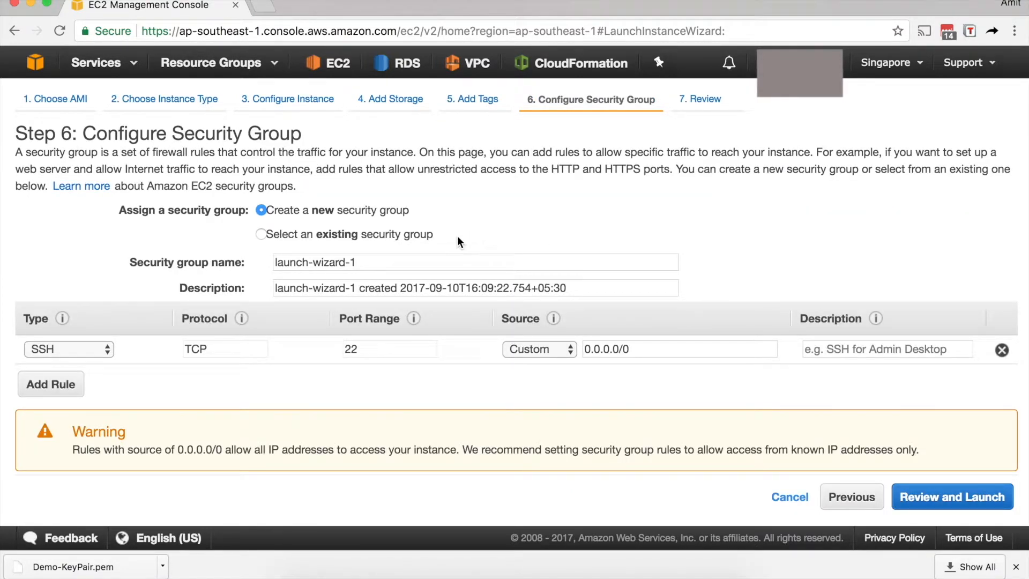
{"action": "left_click", "coordinate": [373, 238]}
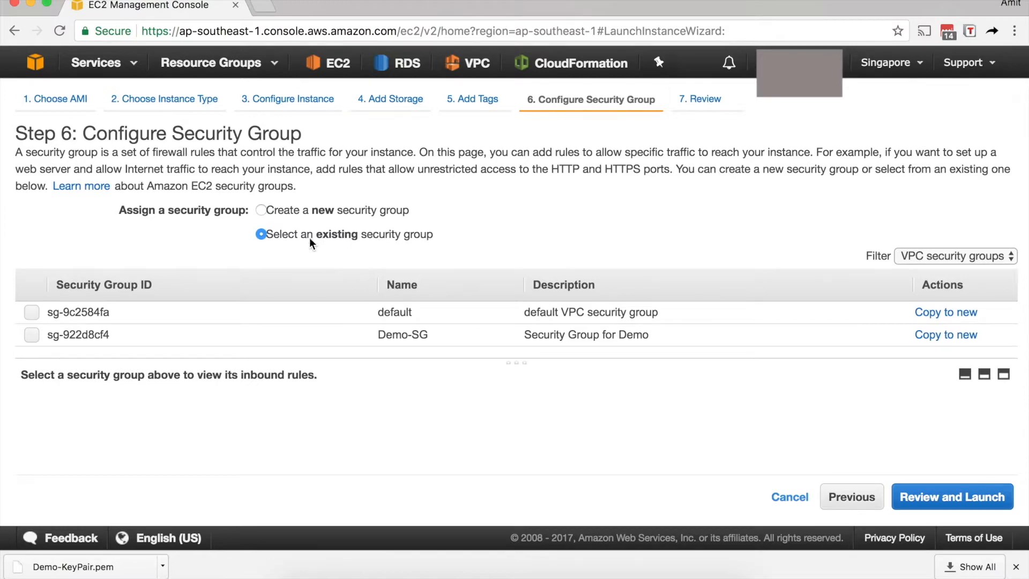
{"action": "left_click", "coordinate": [176, 334]}
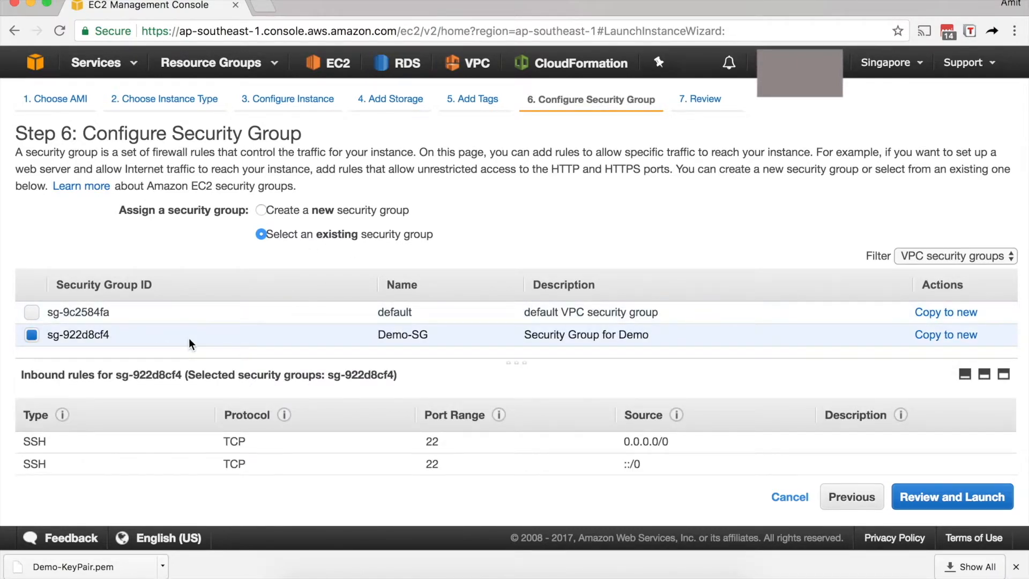
Review the instance launch summary down to the security group details and proceed to the key pair selection
{"action": "left_click", "coordinate": [925, 496]}
{"action": "scroll", "coordinate": [777, 373], "scroll_direction": "down", "scroll_amount": 8}
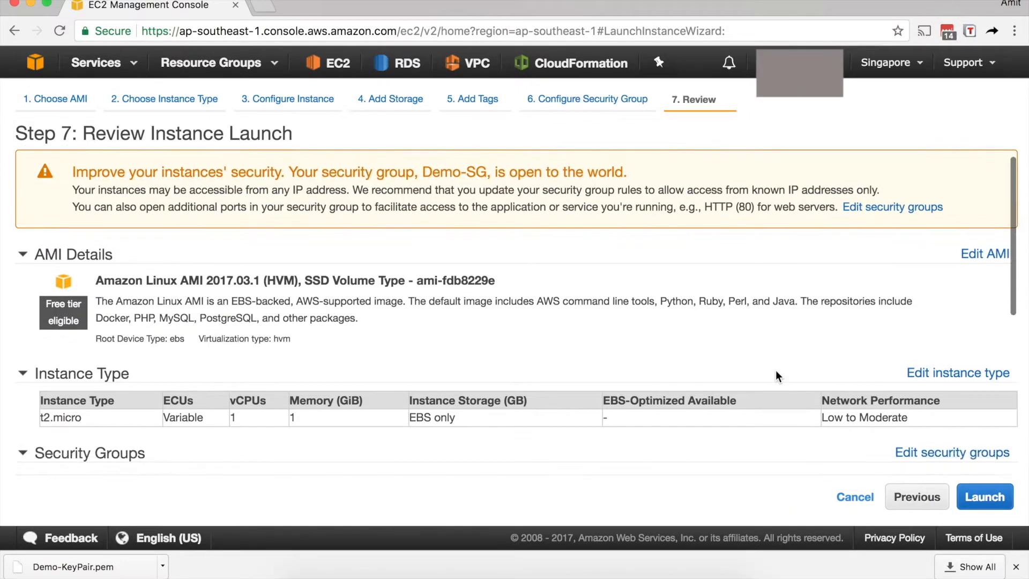
{"action": "left_click", "coordinate": [984, 501]}
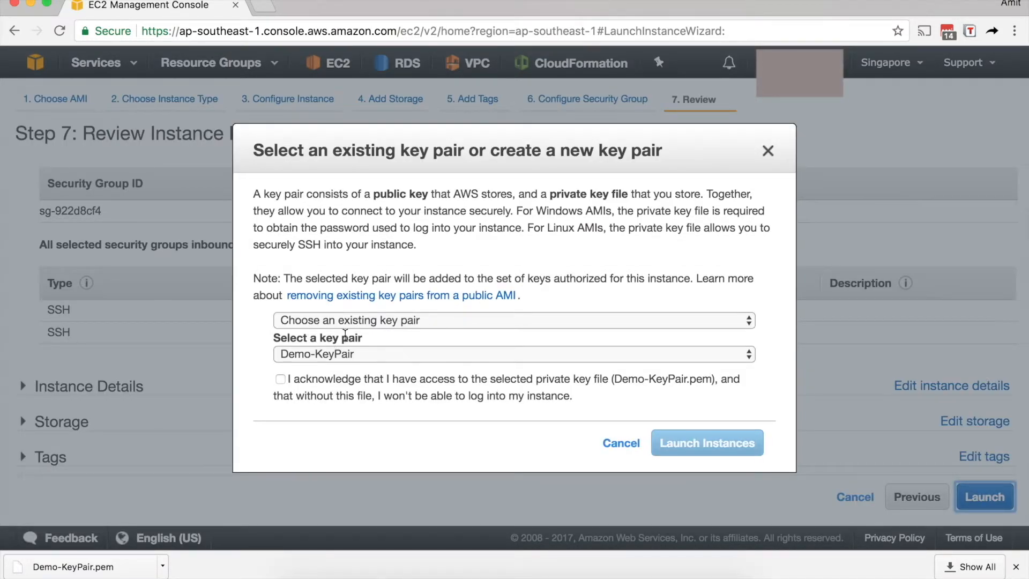
Choose the existing Demo-KeyPair, acknowledge access to its private key file, and launch the instance
{"action": "left_click", "coordinate": [387, 320]}
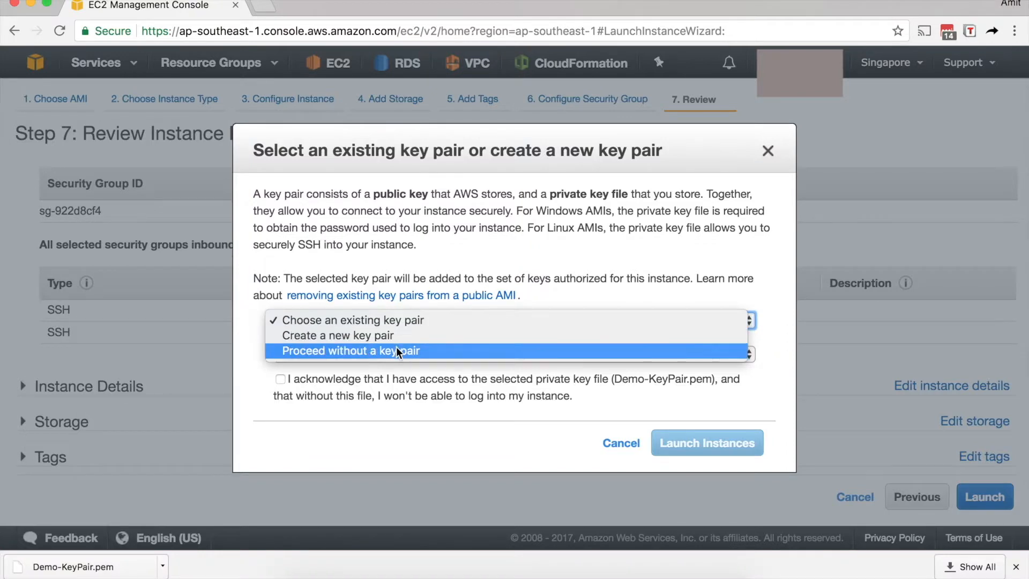
{"action": "left_click", "coordinate": [413, 375]}
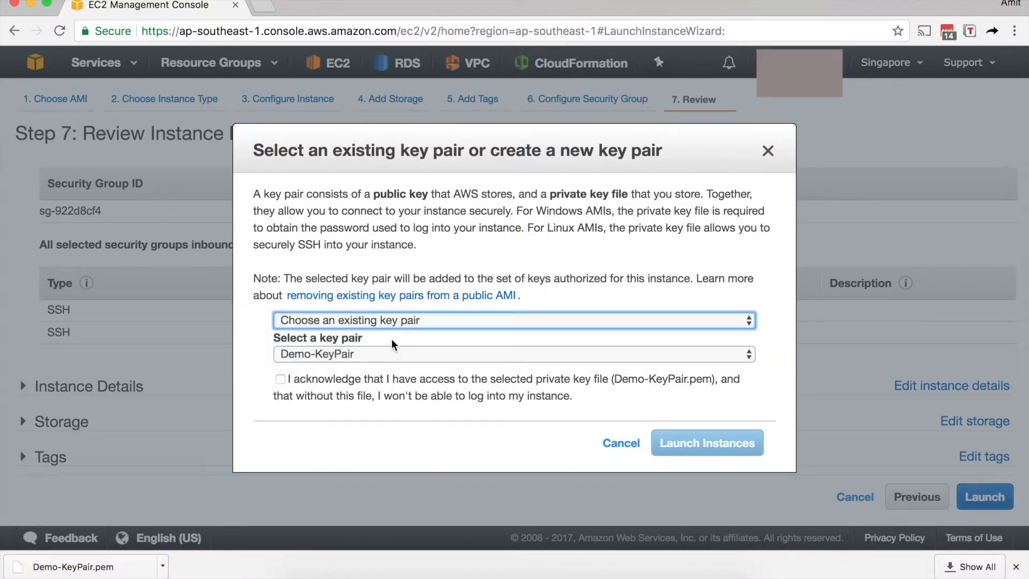
{"action": "left_click", "coordinate": [373, 354]}
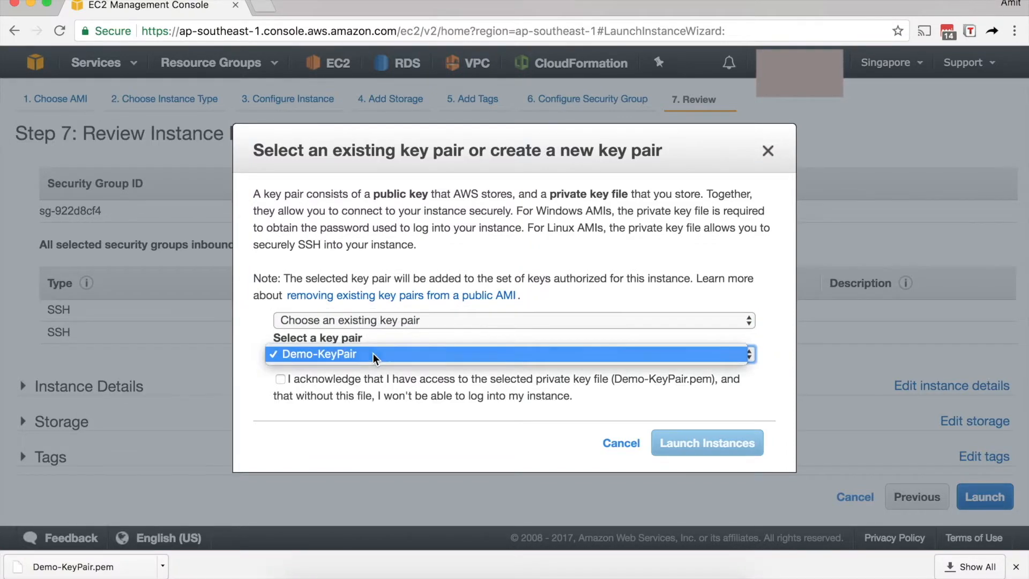
{"action": "left_click", "coordinate": [373, 354]}
{"action": "left_click", "coordinate": [315, 381]}
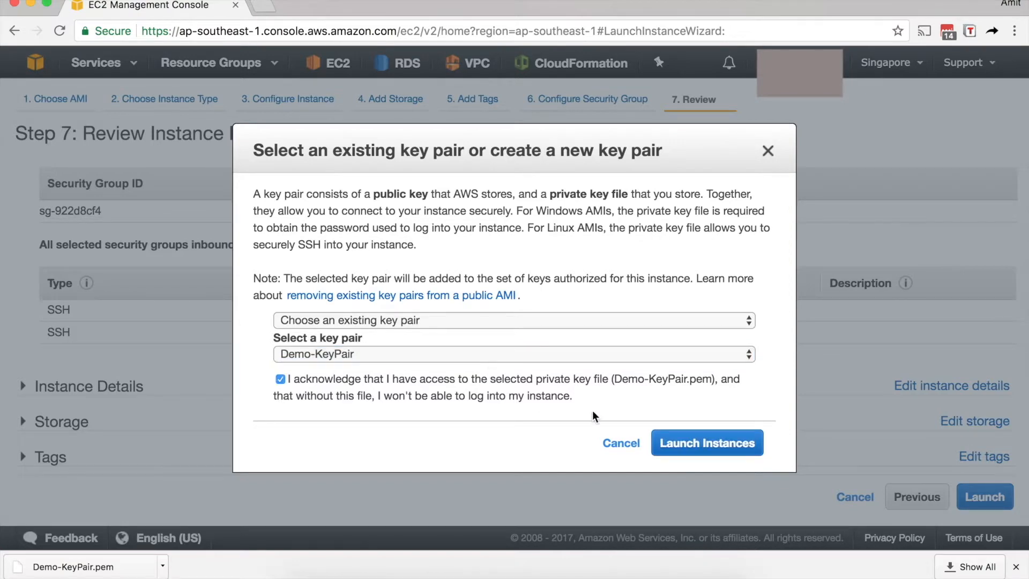
{"action": "left_click", "coordinate": [690, 442]}
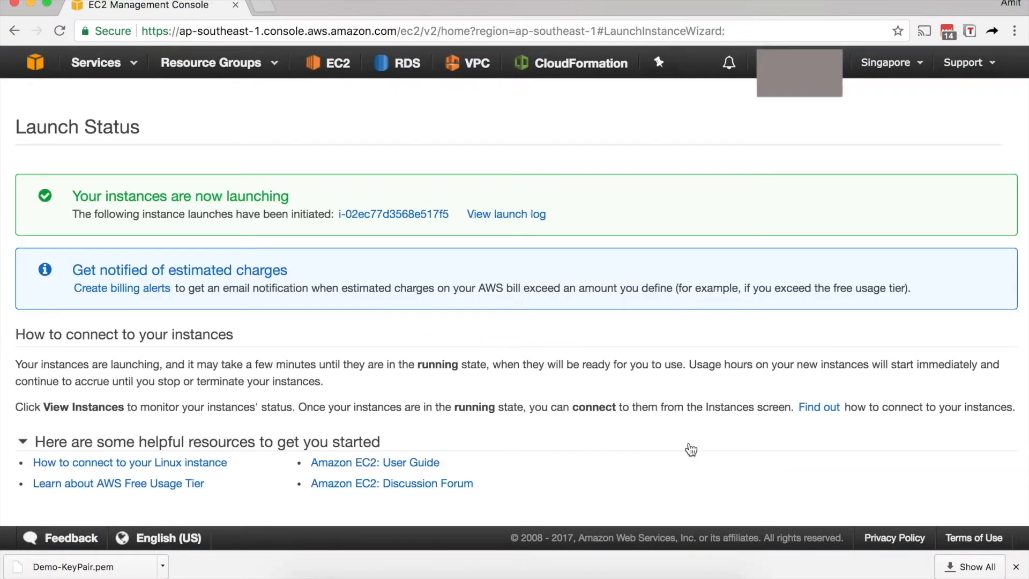
Open the newly launched instance and examine its description, including public IP, security group, key pair name and network details
{"action": "left_click", "coordinate": [386, 215]}
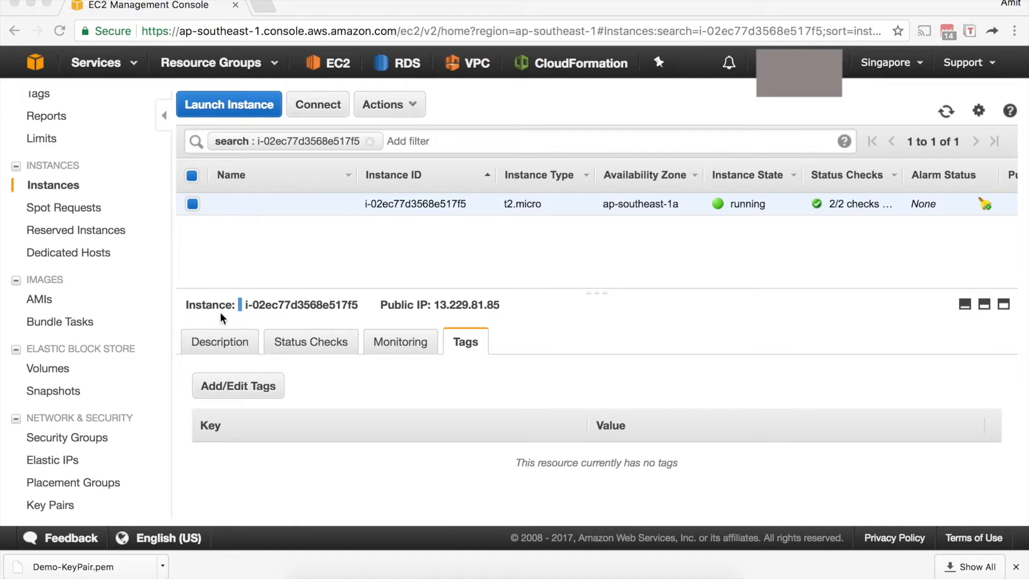
{"action": "left_click", "coordinate": [223, 341]}
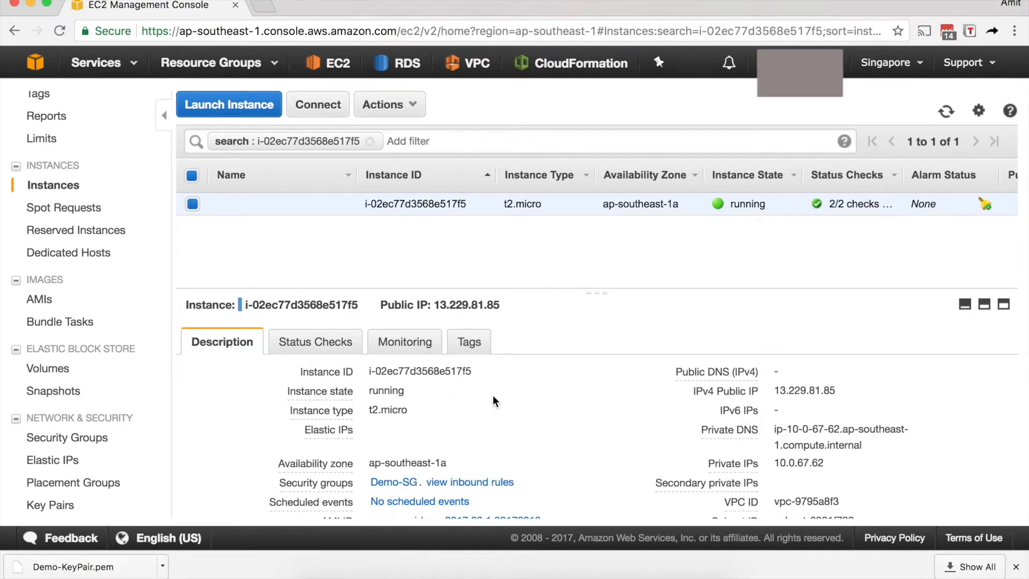
{"action": "scroll", "coordinate": [493, 397], "scroll_direction": "down", "scroll_amount": 3}
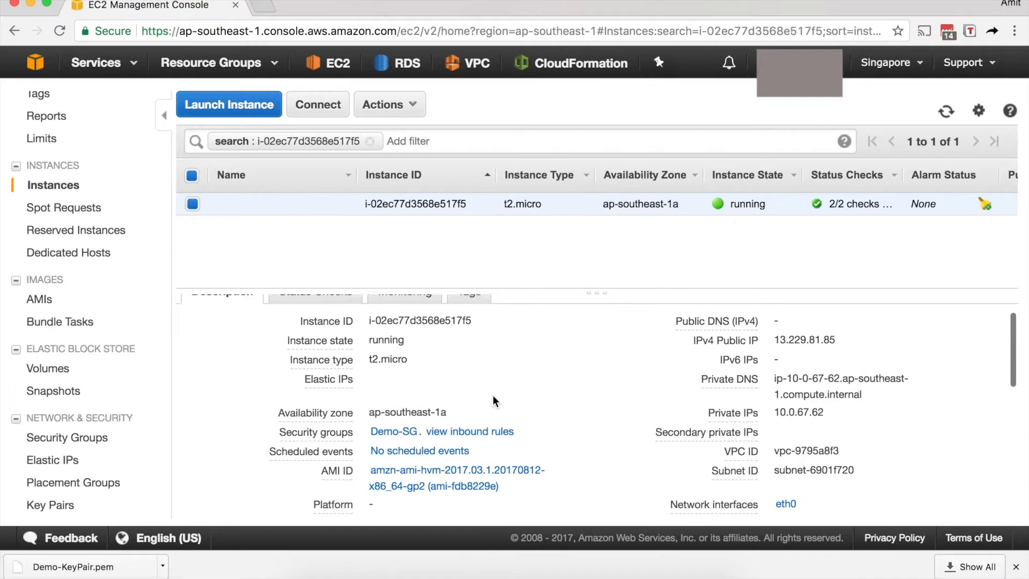
{"action": "double_click", "coordinate": [802, 345]}
{"action": "left_click", "coordinate": [802, 345]}
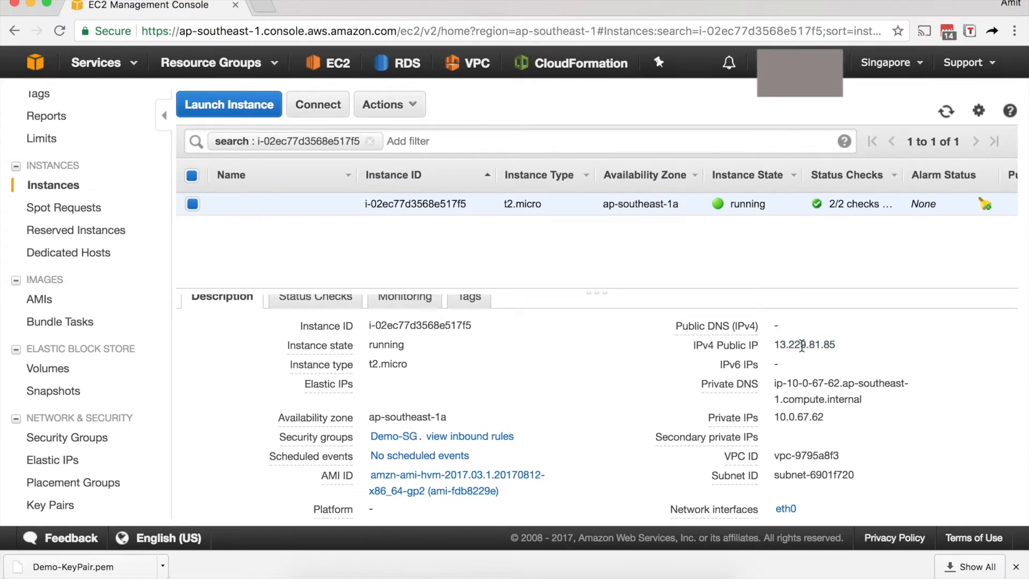
{"action": "scroll", "coordinate": [801, 347], "scroll_direction": "down", "scroll_amount": 1}
{"action": "scroll", "coordinate": [802, 346], "scroll_direction": "down", "scroll_amount": 4}
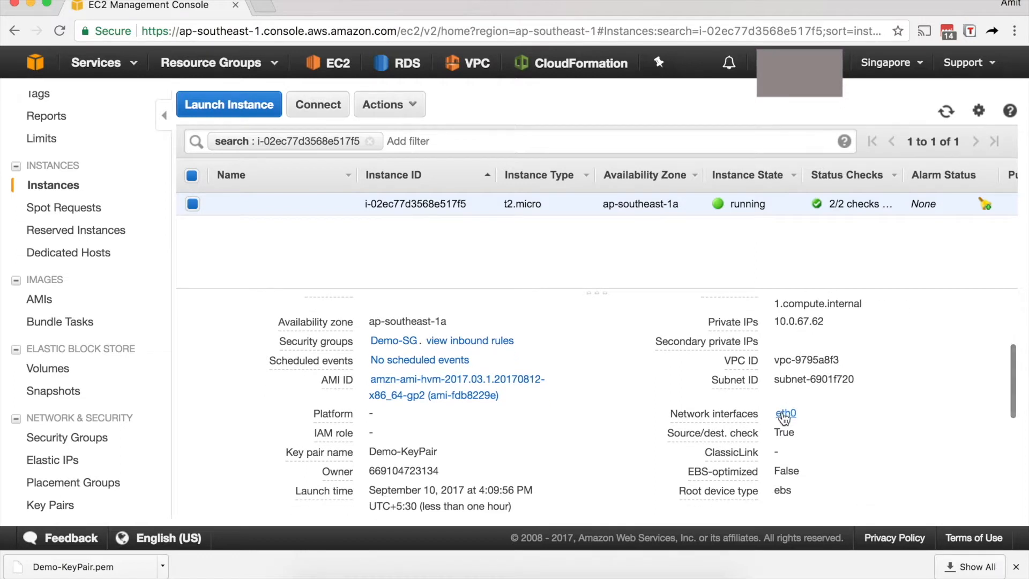
{"action": "scroll", "coordinate": [838, 433], "scroll_direction": "down", "scroll_amount": 1}
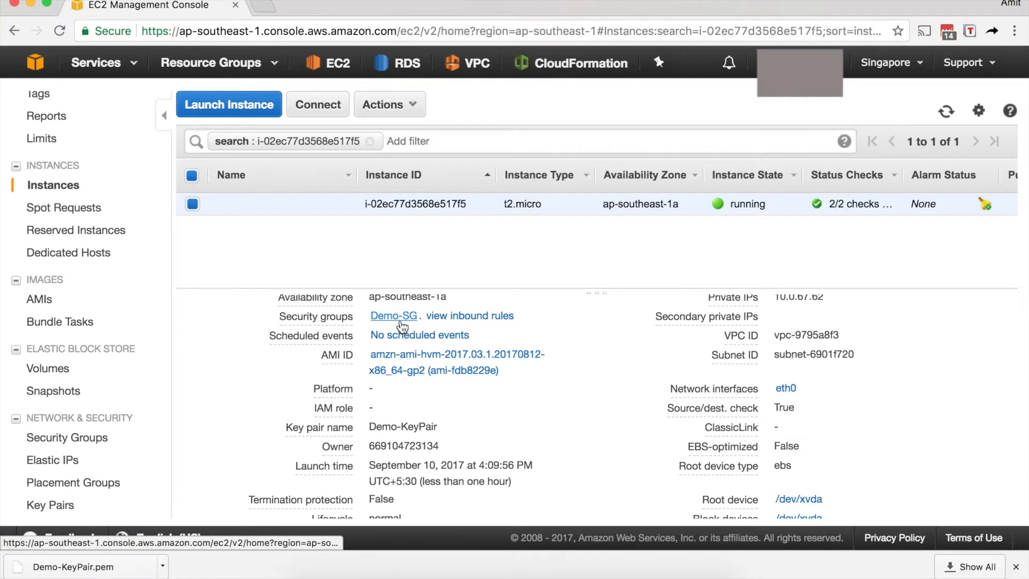
{"action": "scroll", "coordinate": [517, 324], "scroll_direction": "up", "scroll_amount": 7}
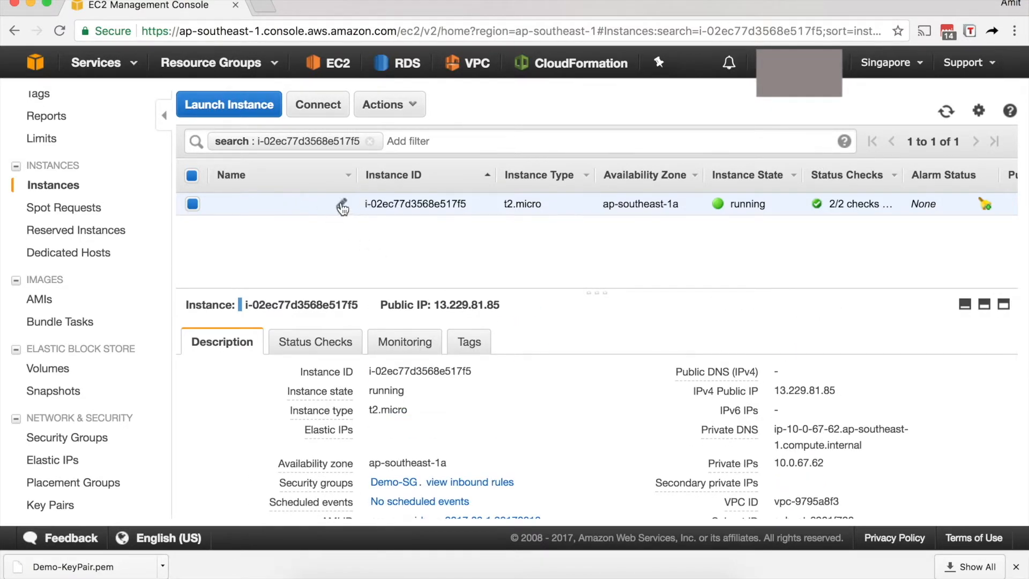
Name the new instance Demo-Machine
{"action": "left_click", "coordinate": [343, 206]}
{"action": "type", "text": "Demo-Machine"}
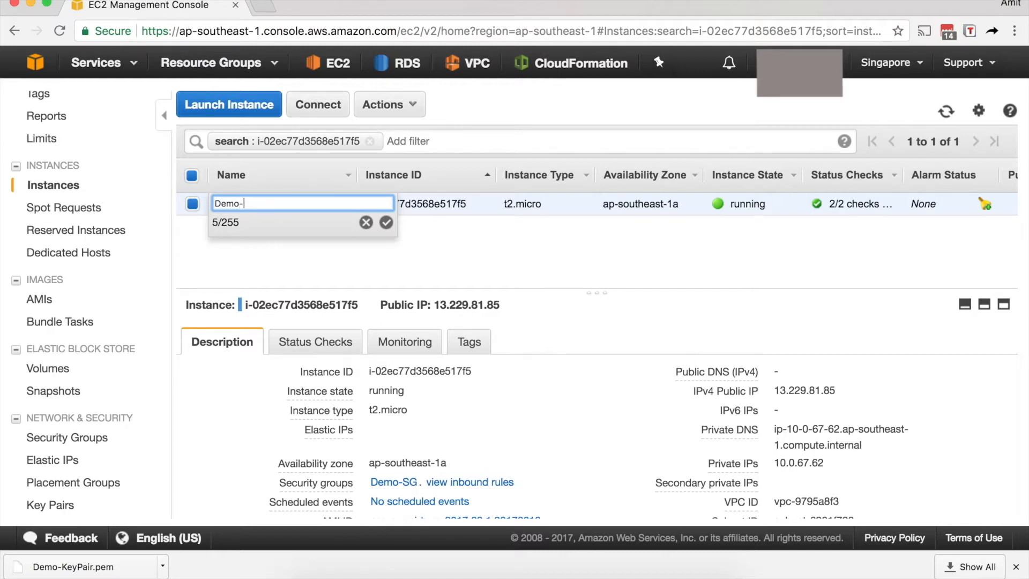
{"action": "key", "text": "Return"}
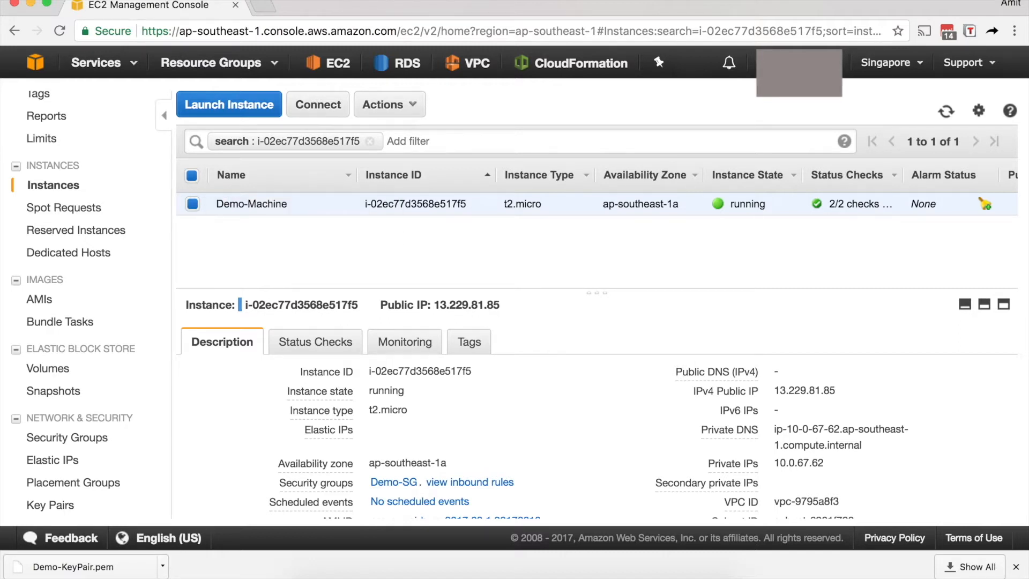
Add a tag with key Env and value Dev to the Demo-Machine instance and save it
{"action": "left_click", "coordinate": [465, 346]}
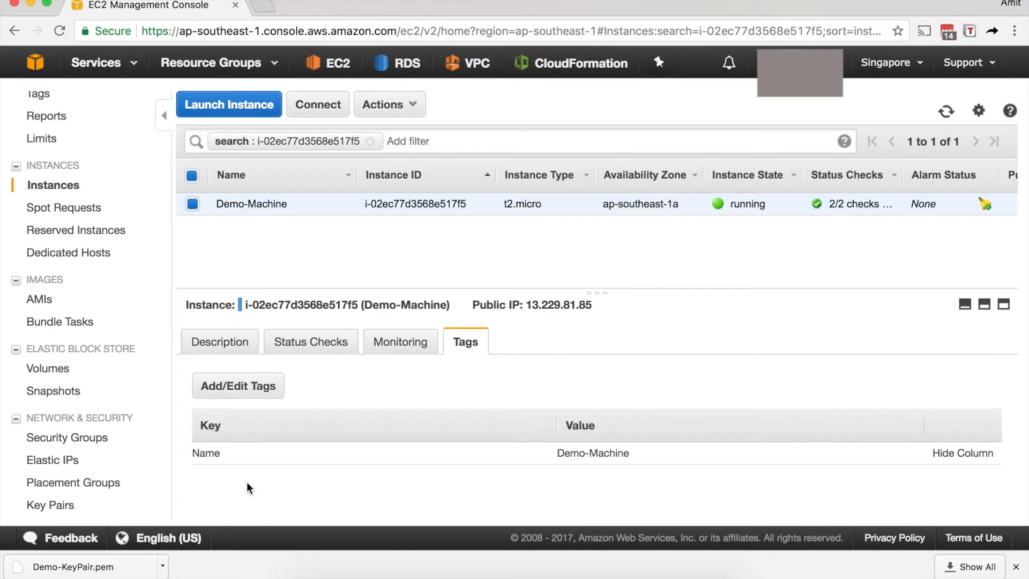
{"action": "left_click", "coordinate": [236, 387]}
{"action": "left_click", "coordinate": [330, 321]}
{"action": "type", "text": "Env"}
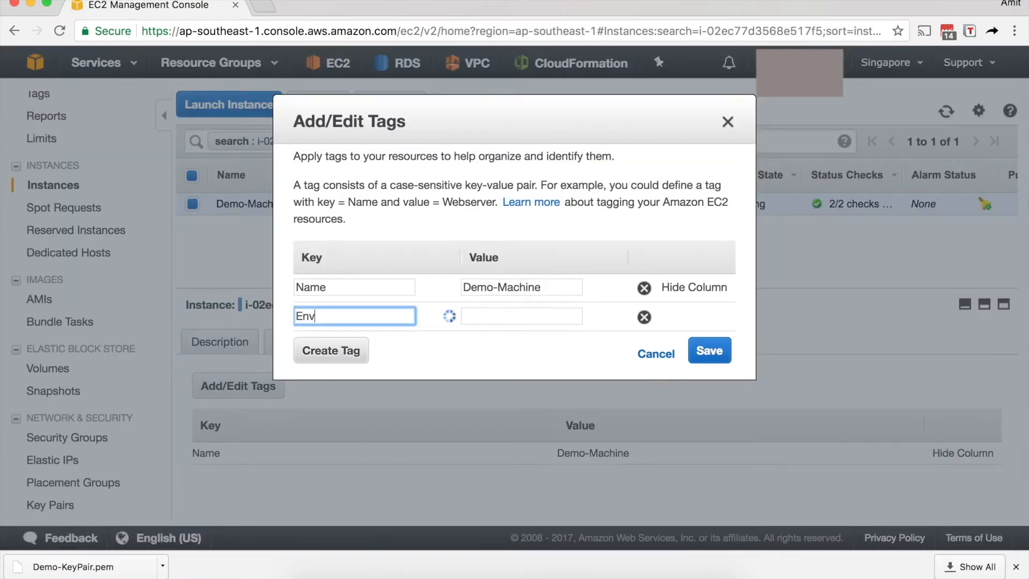
{"action": "key", "text": "Tab"}
{"action": "type", "text": "Dev"}
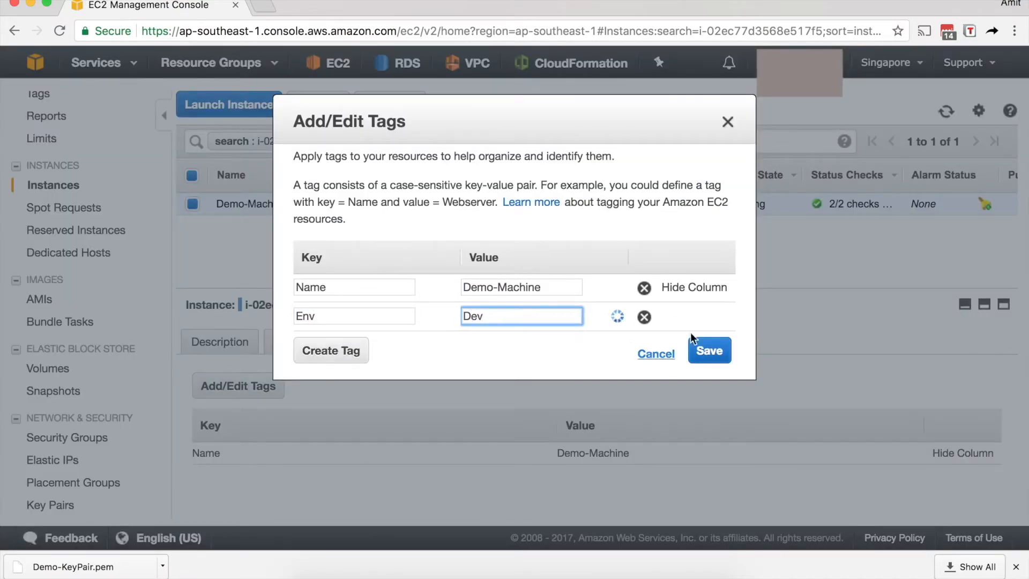
{"action": "left_click", "coordinate": [708, 350]}
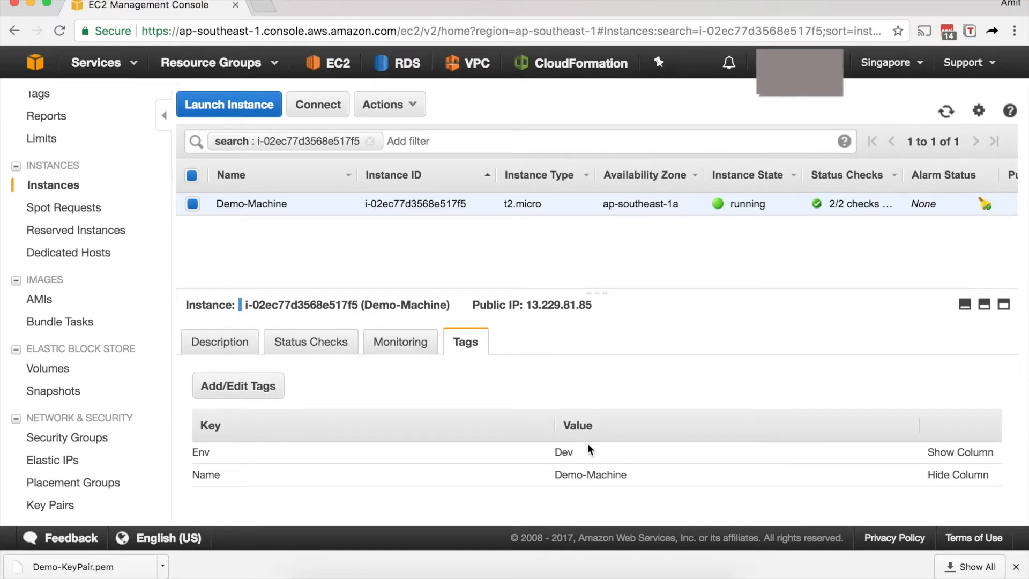
Show the instance's description, switch to Terminal to enlarge its window to about 102×30, and return to the EC2 console
{"action": "mouse_move", "coordinate": [259, 210]}
{"action": "left_click", "coordinate": [235, 344]}
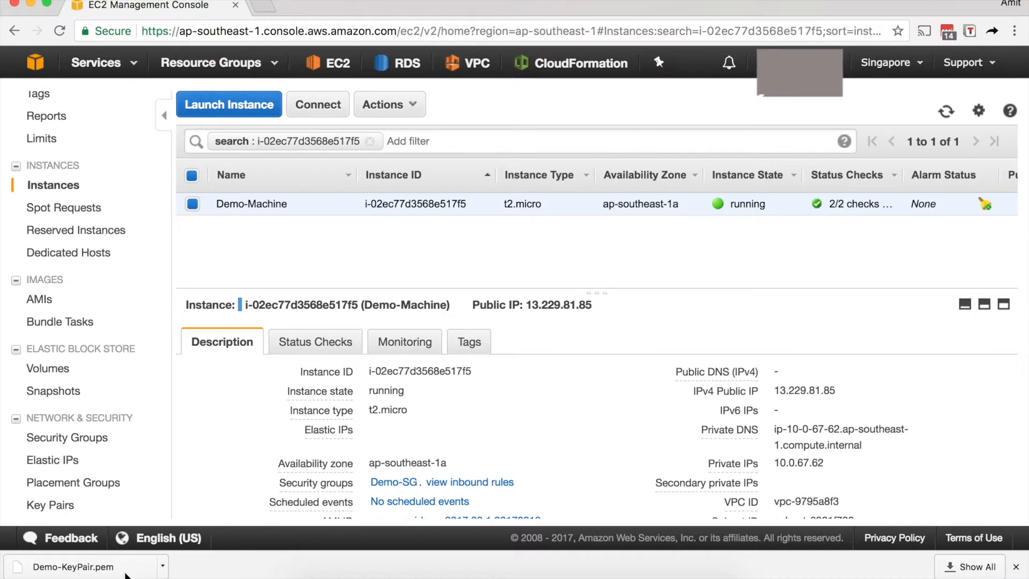
{"action": "mouse_move", "coordinate": [436, 557]}
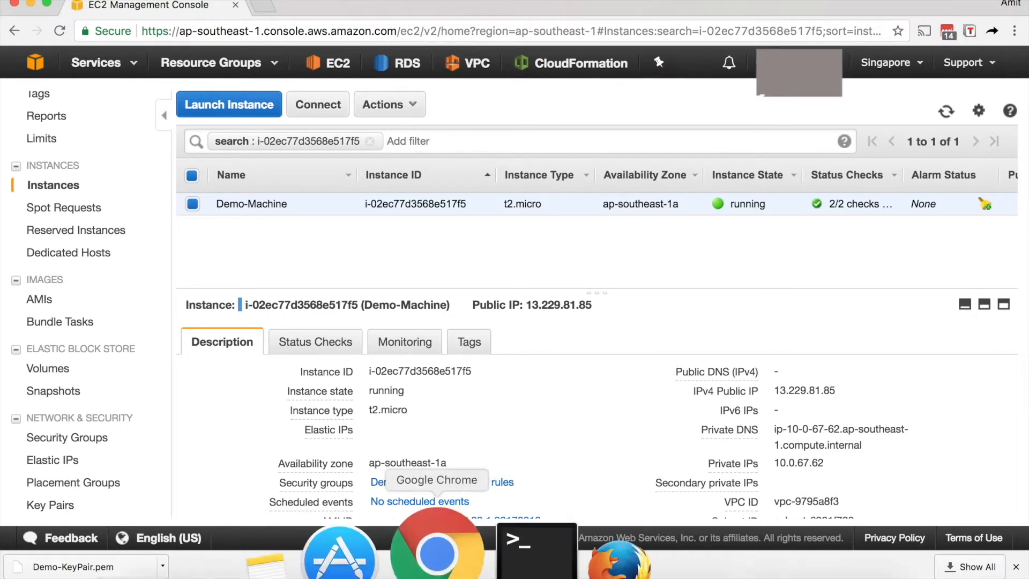
{"action": "left_click", "coordinate": [452, 542]}
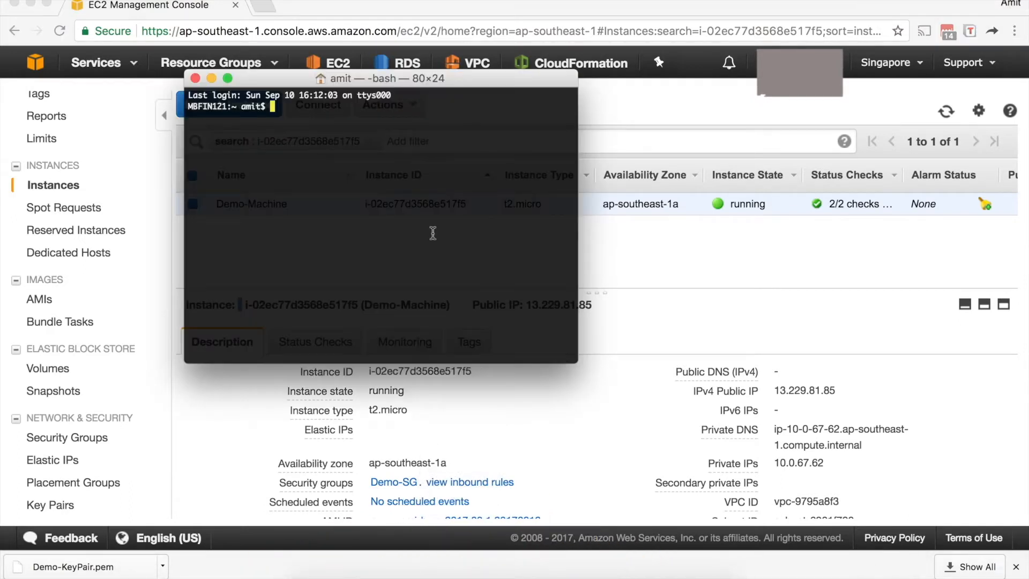
{"action": "left_click_drag", "start_coordinate": [577, 362], "coordinate": [690, 475]}
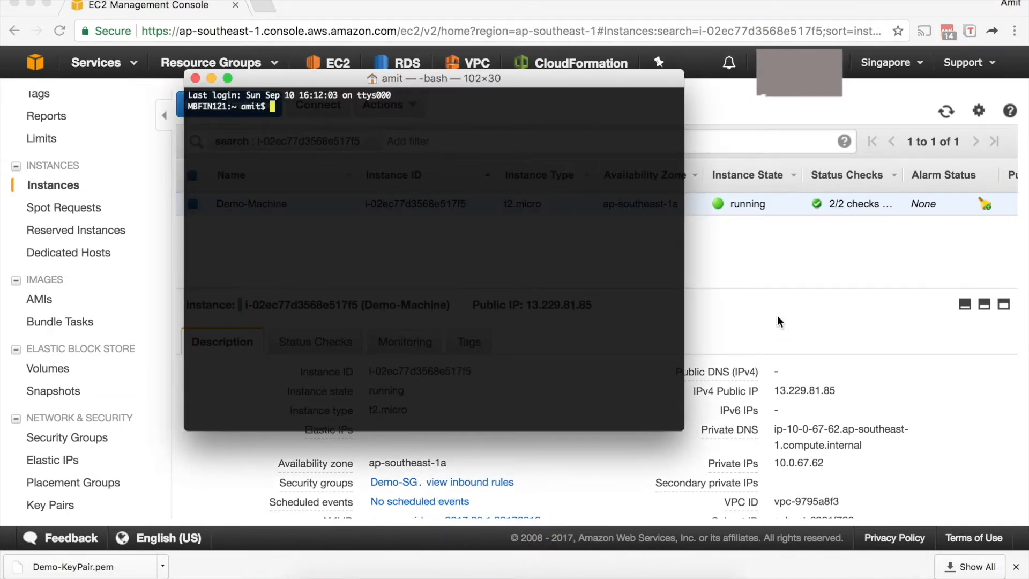
{"action": "left_click", "coordinate": [748, 272]}
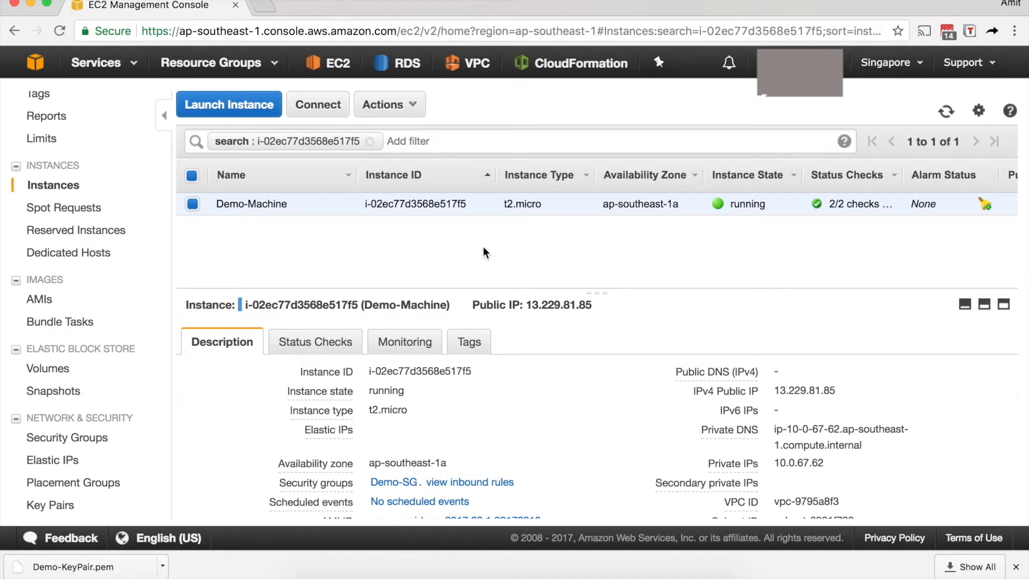
Associate the Elastic IP 54.255.178.105 with the Demo-Machine instance, replacing its auto-assigned public IP, and return to the address list
{"action": "left_click_drag", "start_coordinate": [774, 391], "coordinate": [845, 391]}
{"action": "left_click", "coordinate": [846, 391]}
{"action": "left_click", "coordinate": [57, 460]}
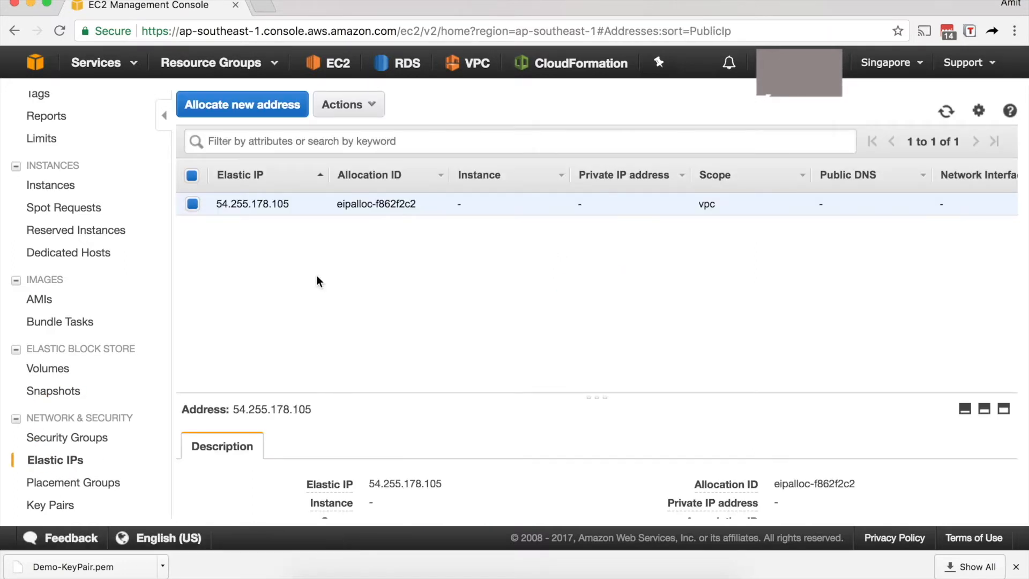
{"action": "left_click", "coordinate": [357, 105]}
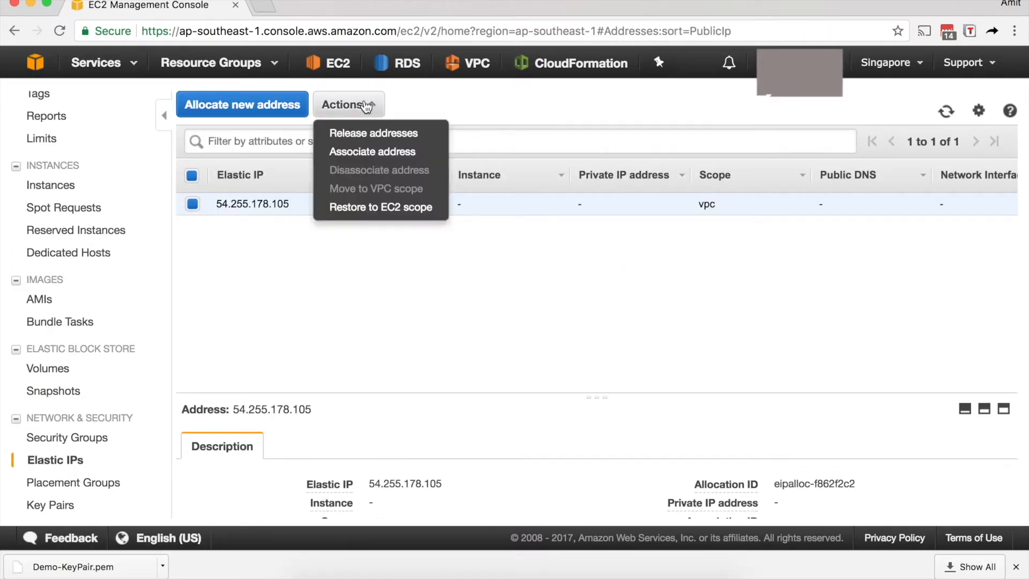
{"action": "left_click", "coordinate": [364, 152]}
{"action": "left_click", "coordinate": [368, 276]}
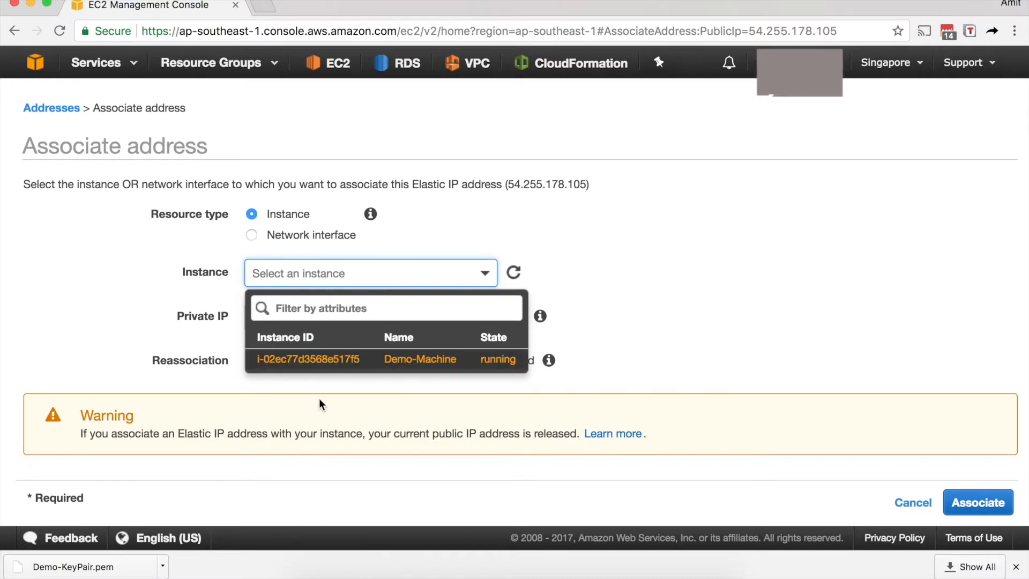
{"action": "left_click", "coordinate": [324, 312]}
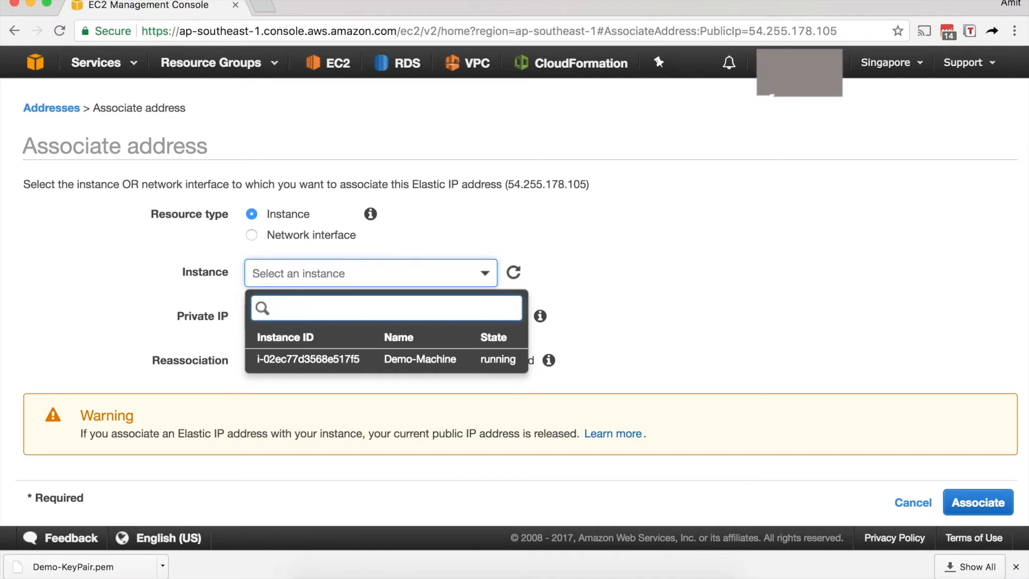
{"action": "left_click", "coordinate": [326, 362]}
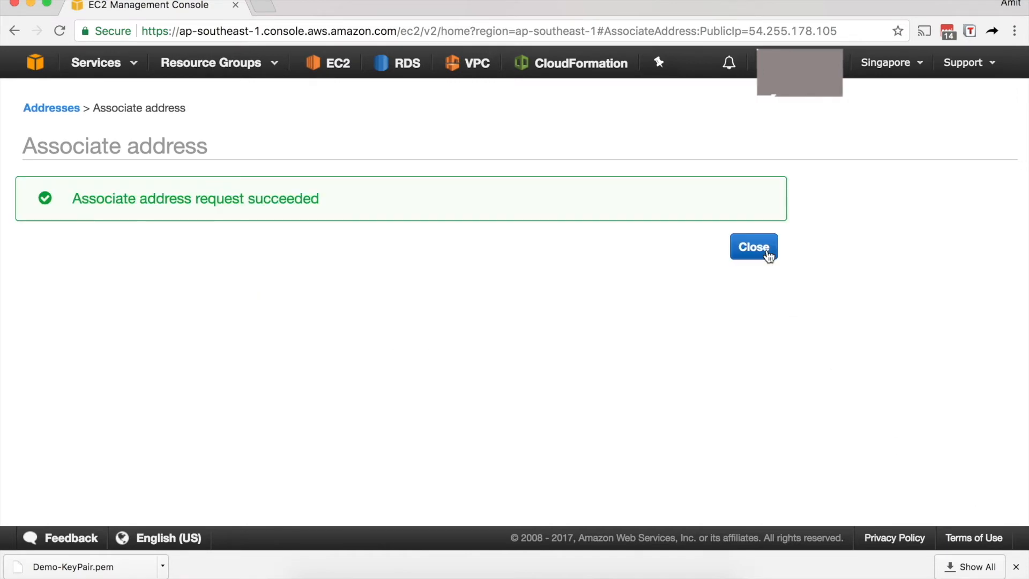
{"action": "left_click", "coordinate": [769, 252]}
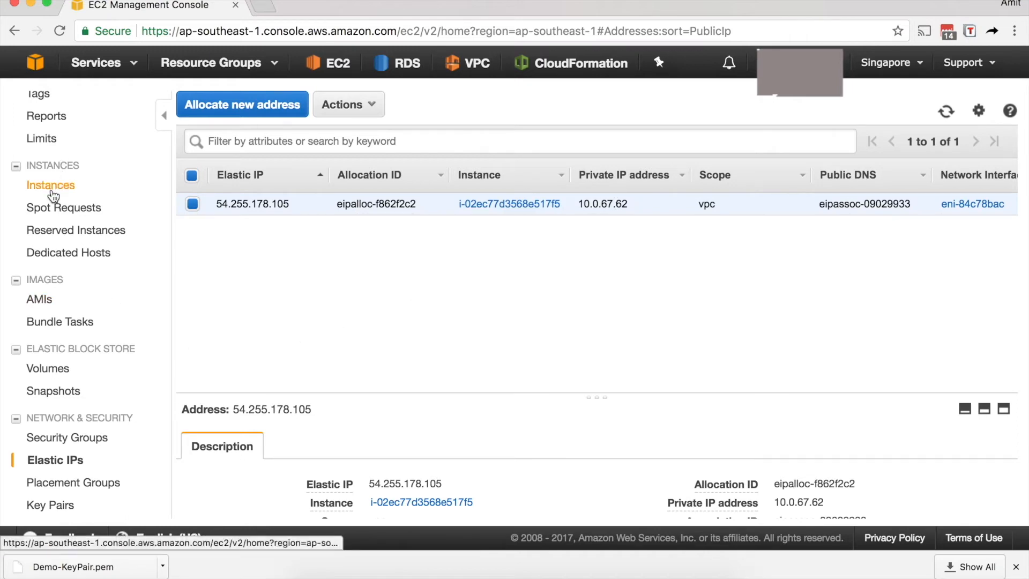
Return to the instance list and check the IPv4 public IP in Demo-Machine's description
{"action": "left_click", "coordinate": [38, 186]}
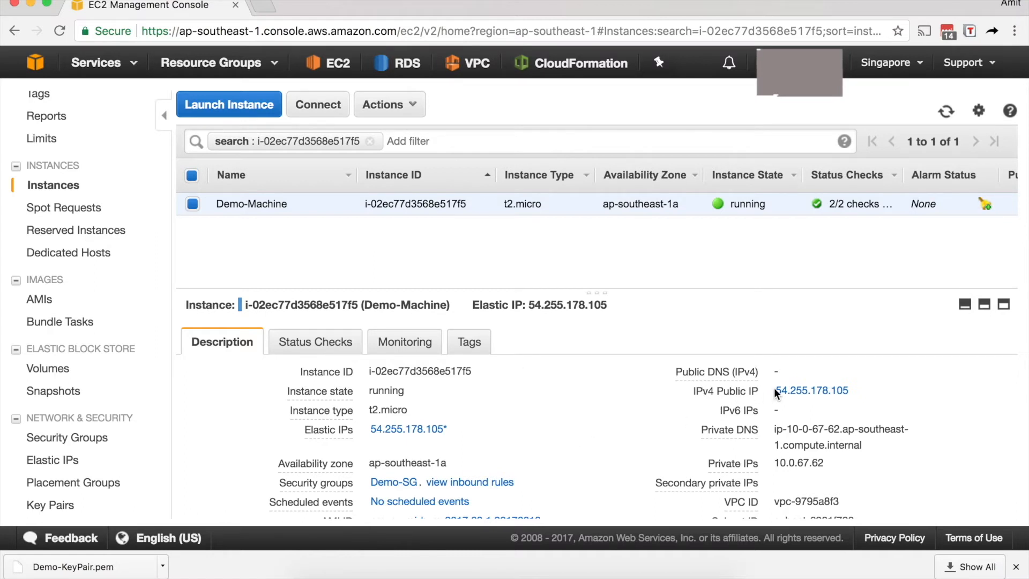
{"action": "left_click_drag", "start_coordinate": [774, 392], "coordinate": [859, 391]}
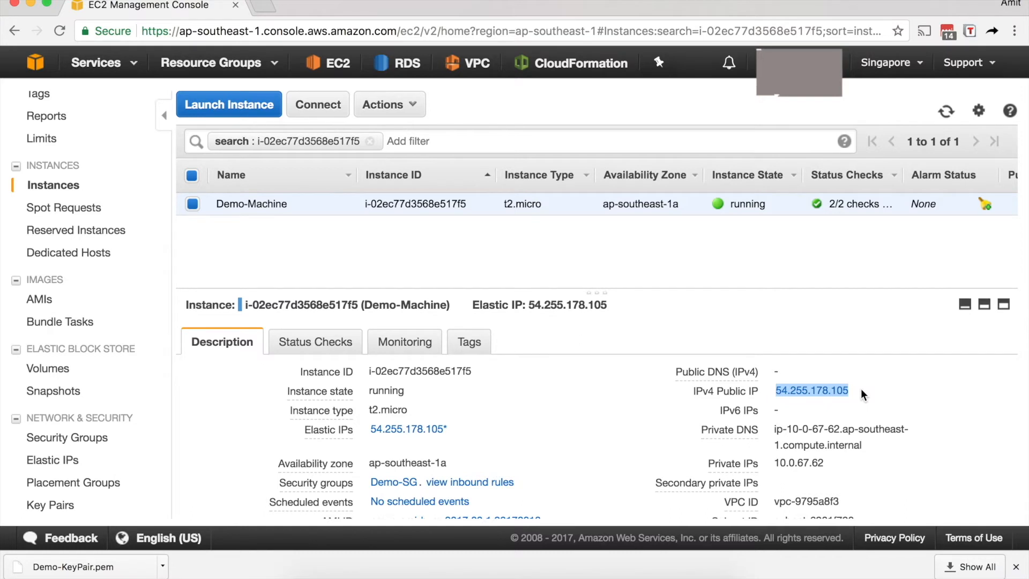
{"action": "left_click", "coordinate": [861, 390]}
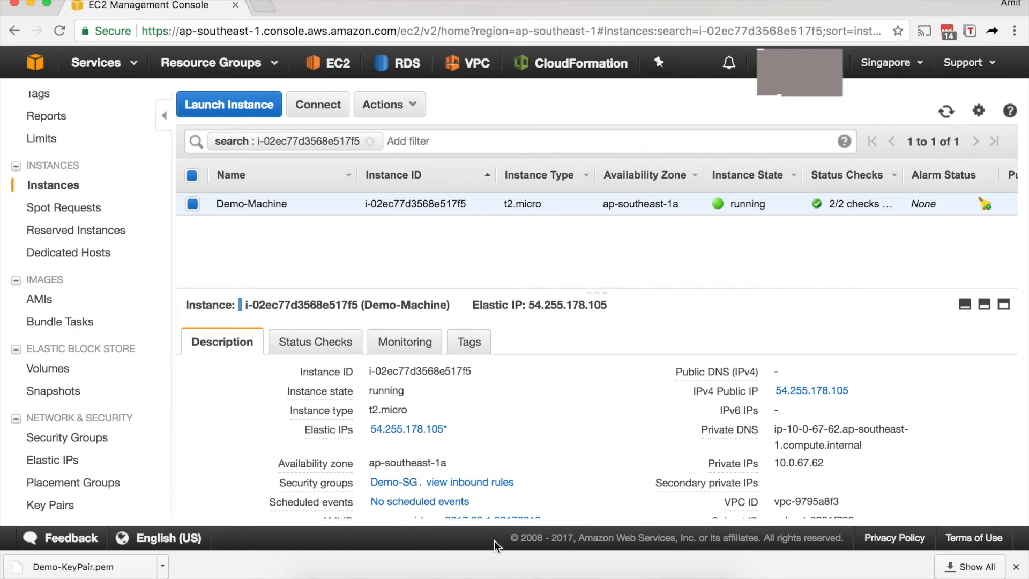
Switch to Terminal and list Downloads/Demo-KeyPair.pem, first plainly and again in long format to check its permissions
{"action": "mouse_move", "coordinate": [496, 574]}
{"action": "left_click", "coordinate": [465, 547]}
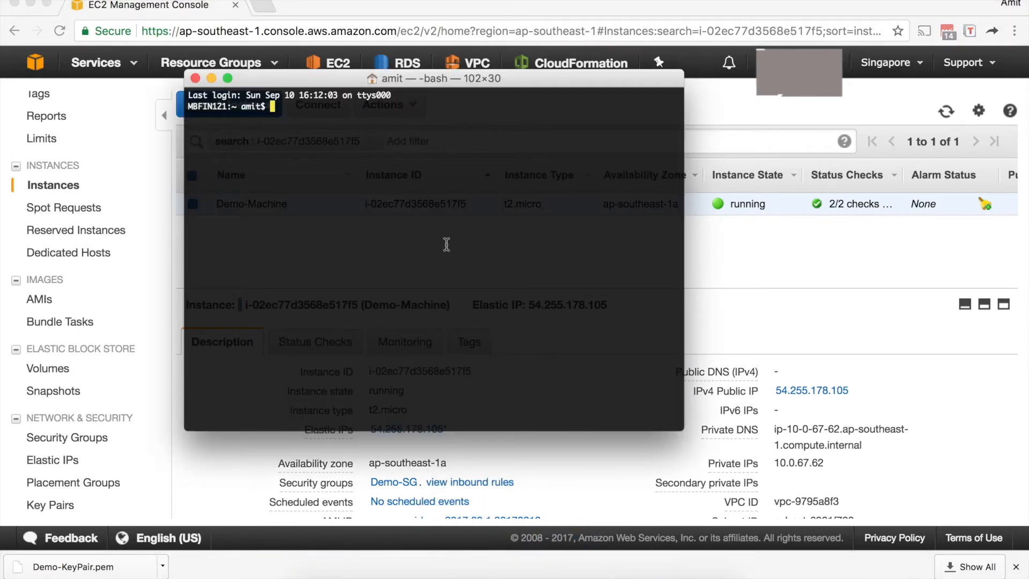
{"action": "type", "text": "ls Downloads/Demo-KeyPair.pem"}
{"action": "key", "text": "Return"}
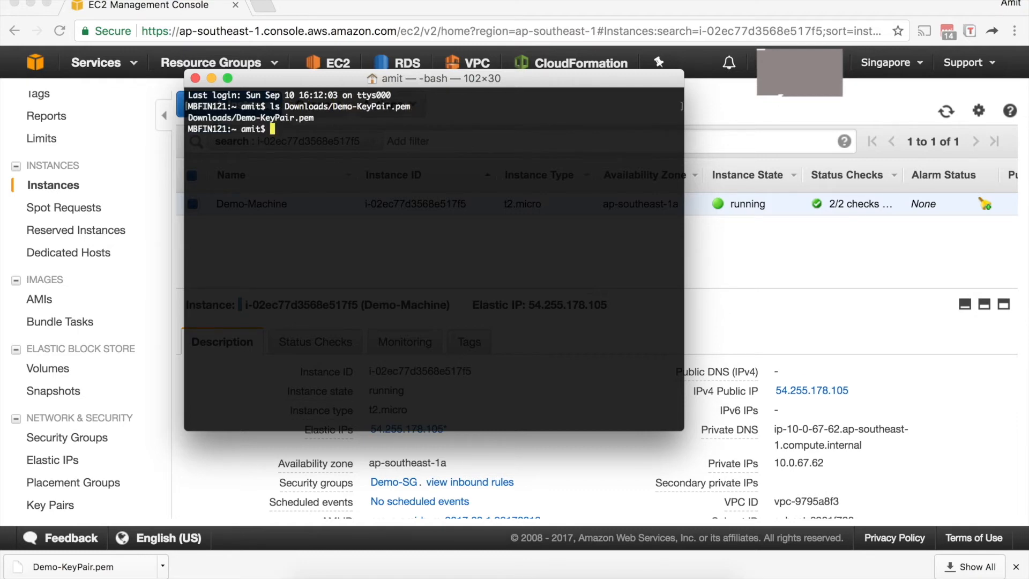
{"action": "type", "text": "ls -l Downloads/Demo-KeyPair.pem"}
{"action": "key", "text": "Return"}
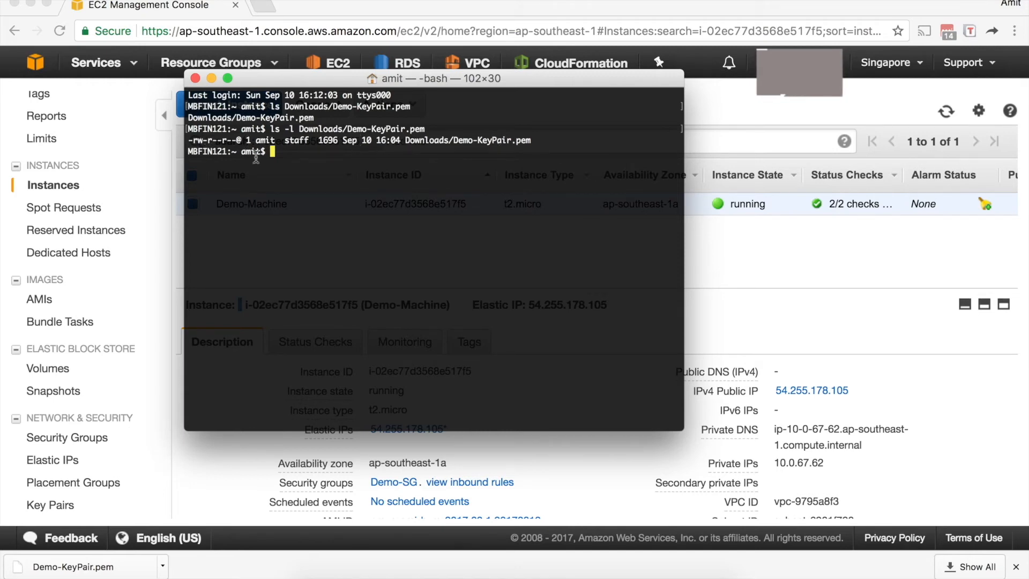
{"action": "type", "text": "ssh -i Dow"}
{"action": "key", "text": "Tab"}
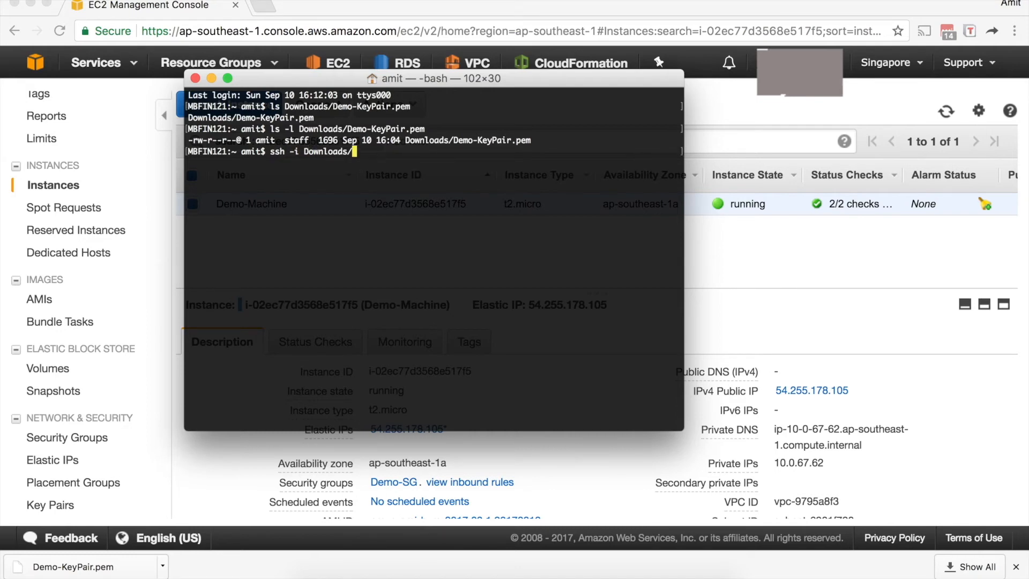
{"action": "type", "text": "D"}
{"action": "key", "text": "Tab"}
{"action": "type", "text": "ec2-user@"}
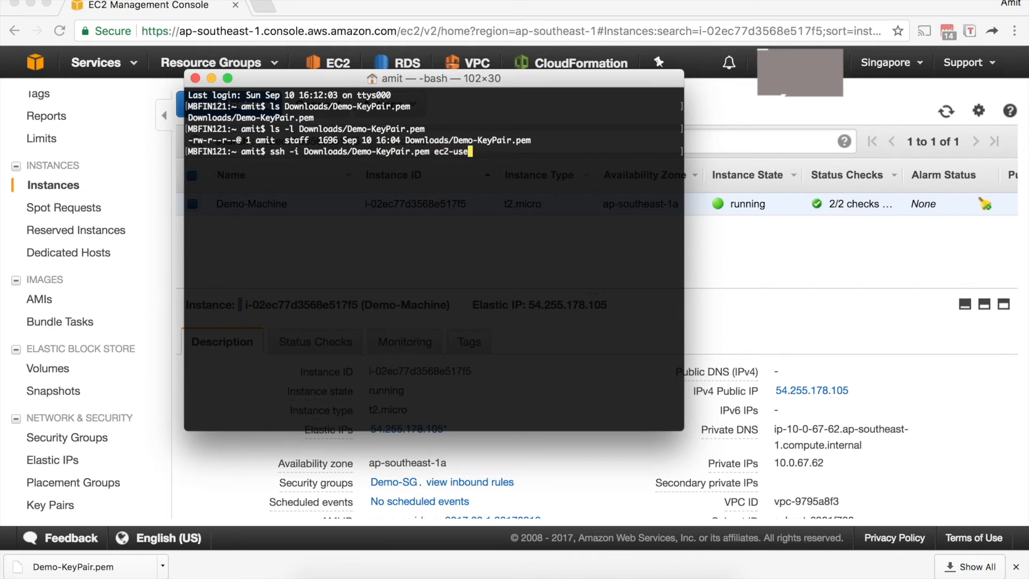
{"action": "key", "text": "super+Tab"}
{"action": "left_click_drag", "start_coordinate": [862, 394], "coordinate": [777, 397]}
{"action": "key", "text": "super+c"}
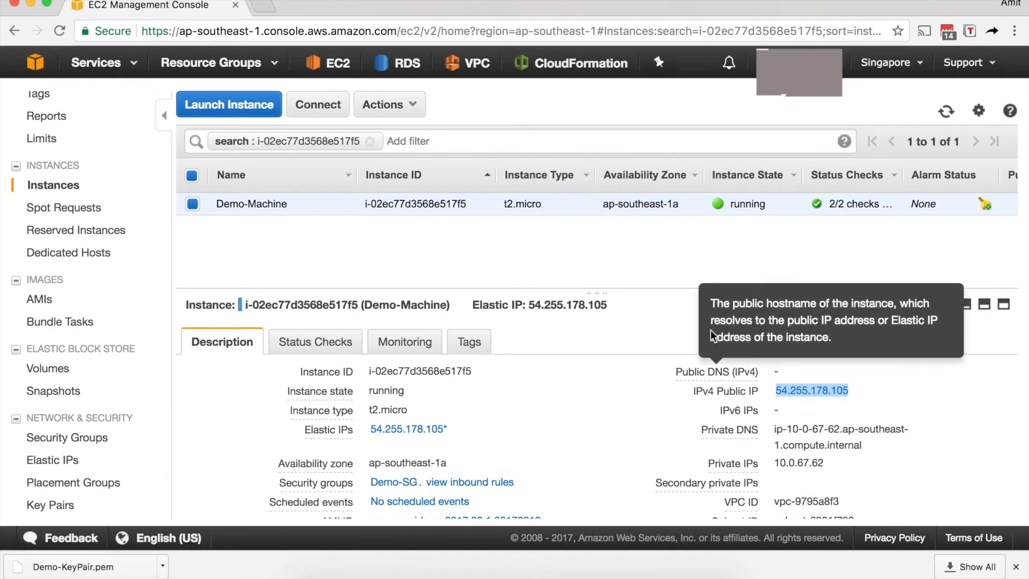
{"action": "key", "text": "super+Tab"}
{"action": "key", "text": "super+v"}
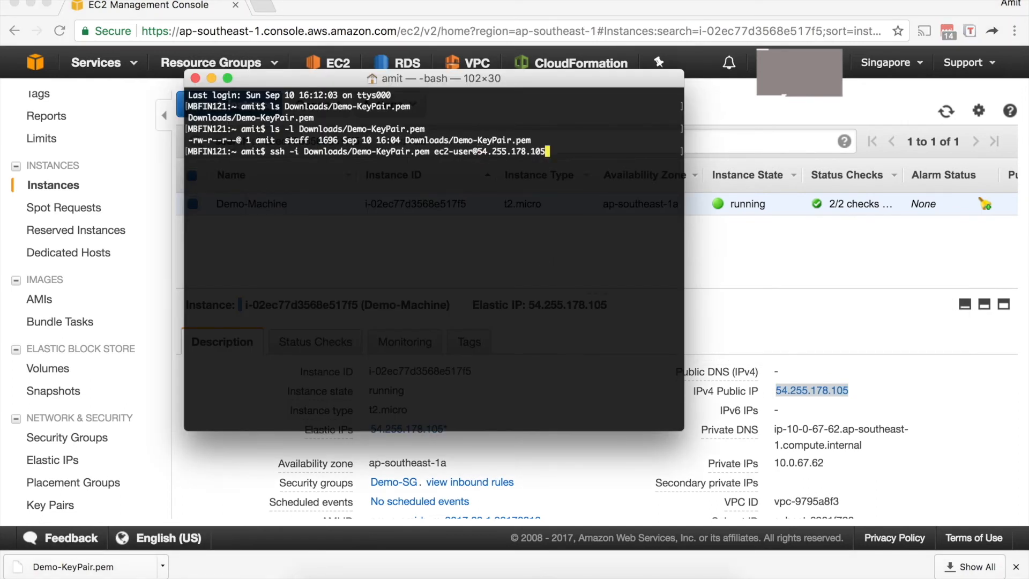
Run the ssh command and answer yes to continue connecting to the unknown host
{"action": "key", "text": "Return"}
{"action": "type", "text": "yes"}
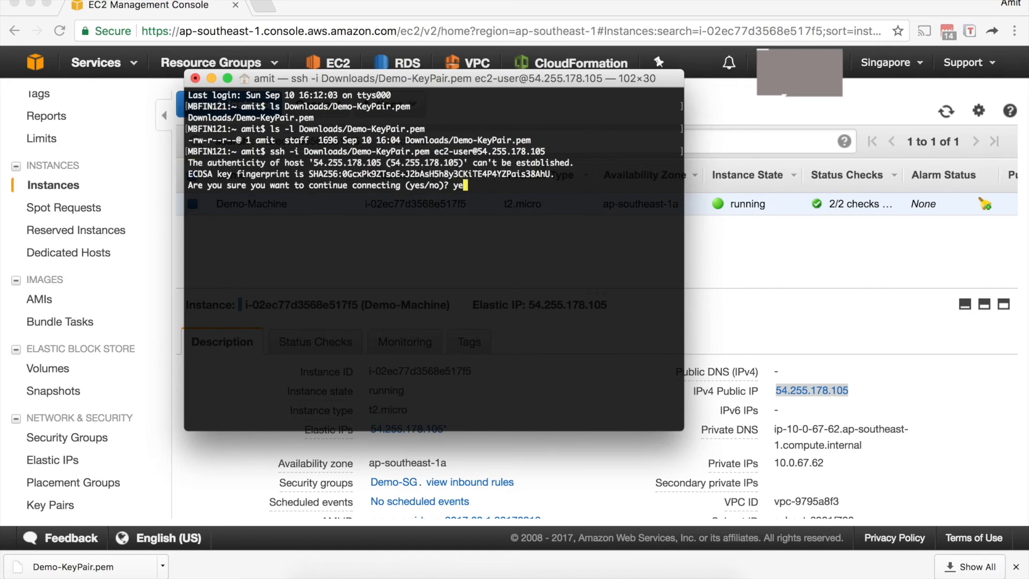
{"action": "key", "text": "Return"}
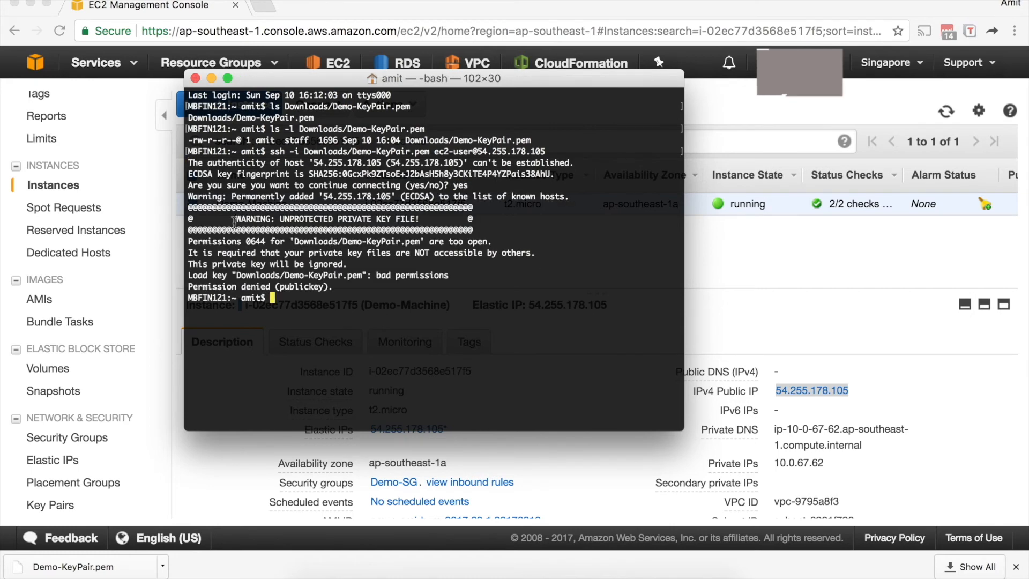
Highlight the permissions warning for the key file and restrict Downloads/Demo-KeyPair.pem with chmod 400
{"action": "left_click_drag", "start_coordinate": [191, 238], "coordinate": [495, 244]}
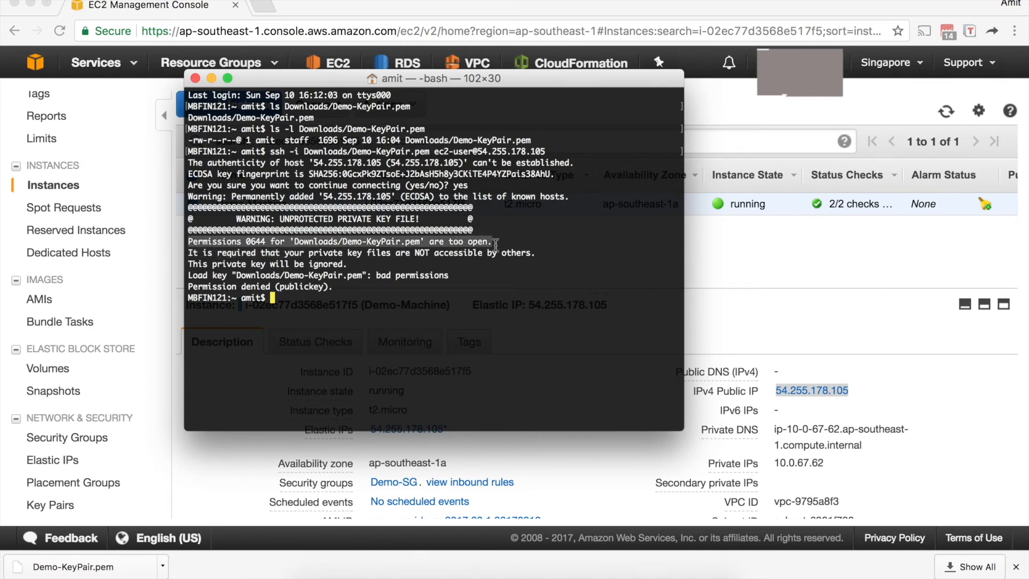
{"action": "type", "text": "chmod"}
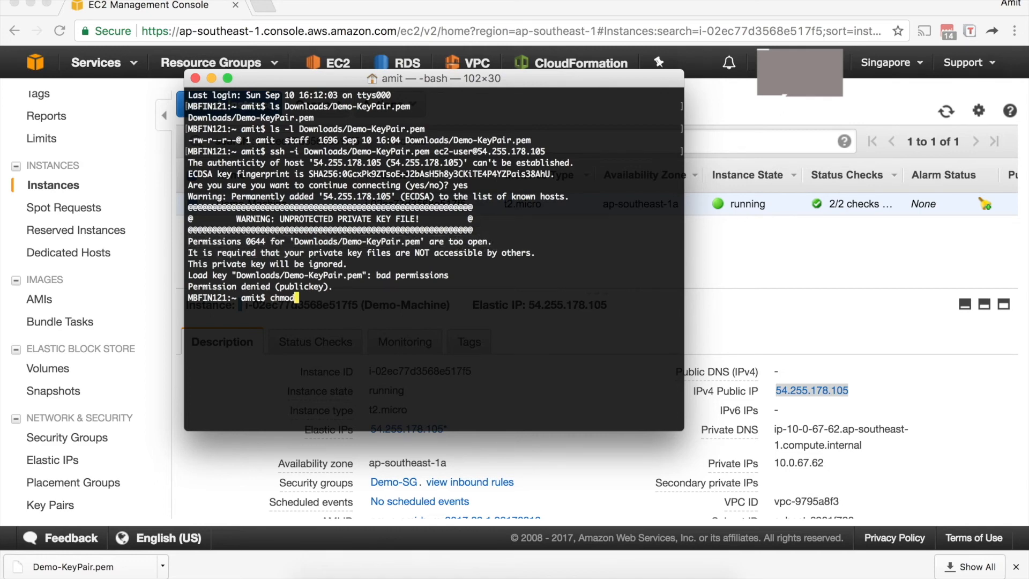
{"action": "type", "text": " 400 Downloads/Demo-KeyPair.pem"}
{"action": "key", "text": "Return"}
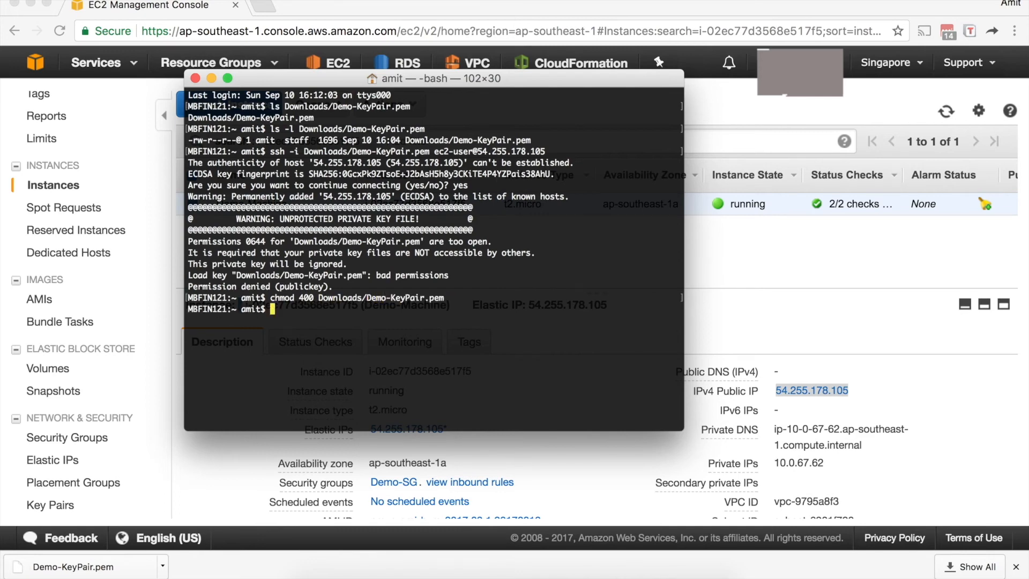
{"action": "key", "text": "Up"}
{"action": "key", "text": "Up"}
{"action": "key", "text": "Return"}
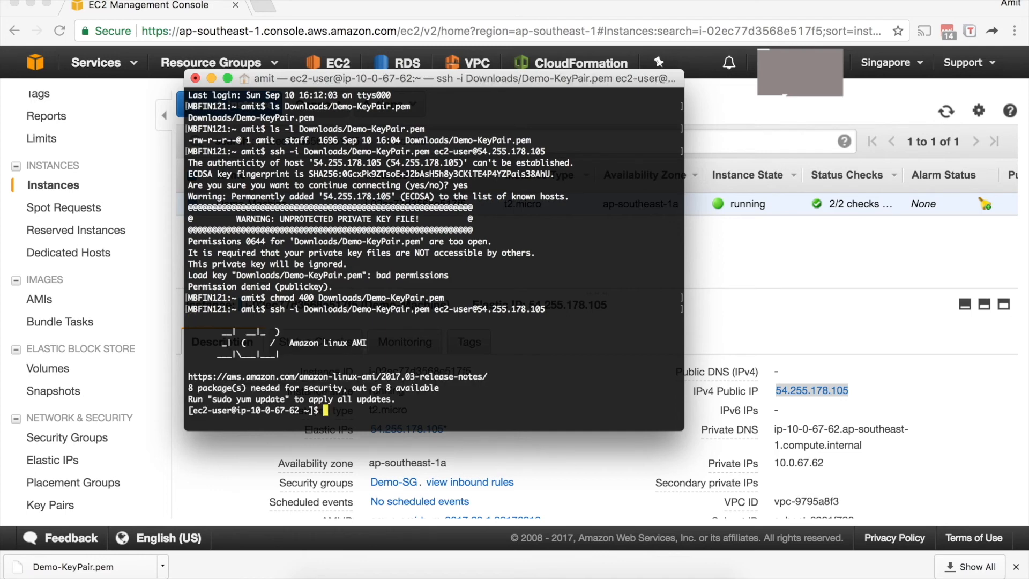
{"action": "type", "text": "sudo yum upda"}
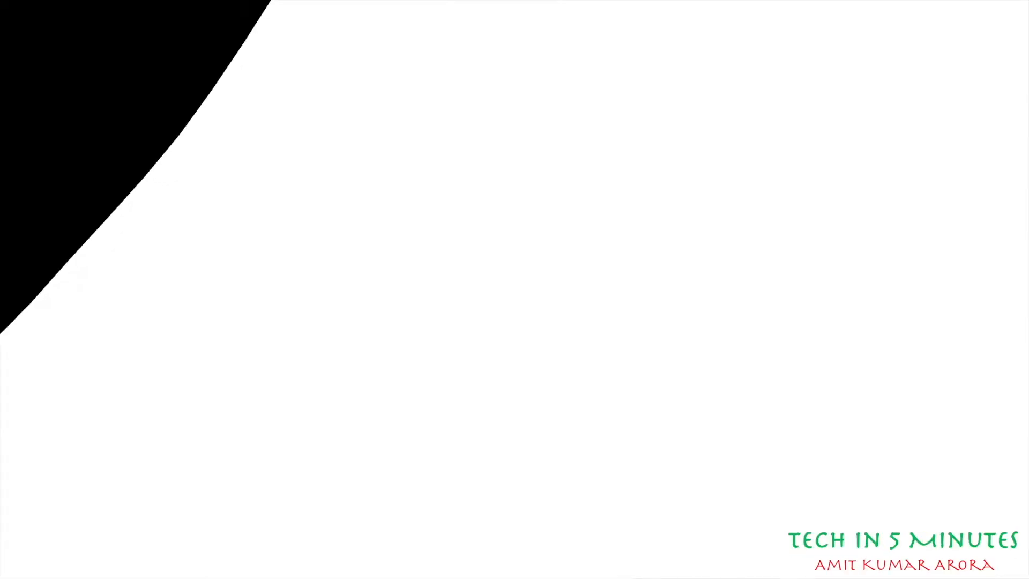